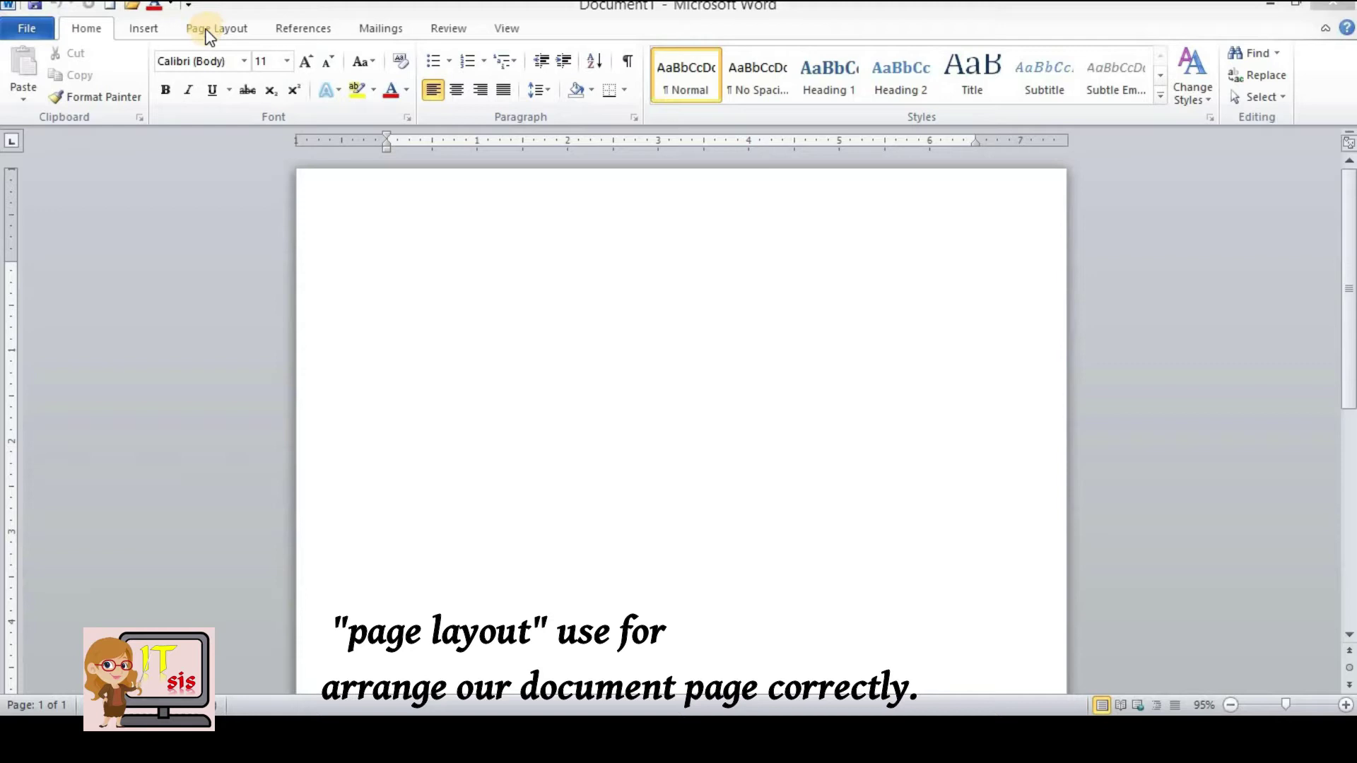
- Switch the ribbon to Page Layout for the blank Document1
click(209, 32)
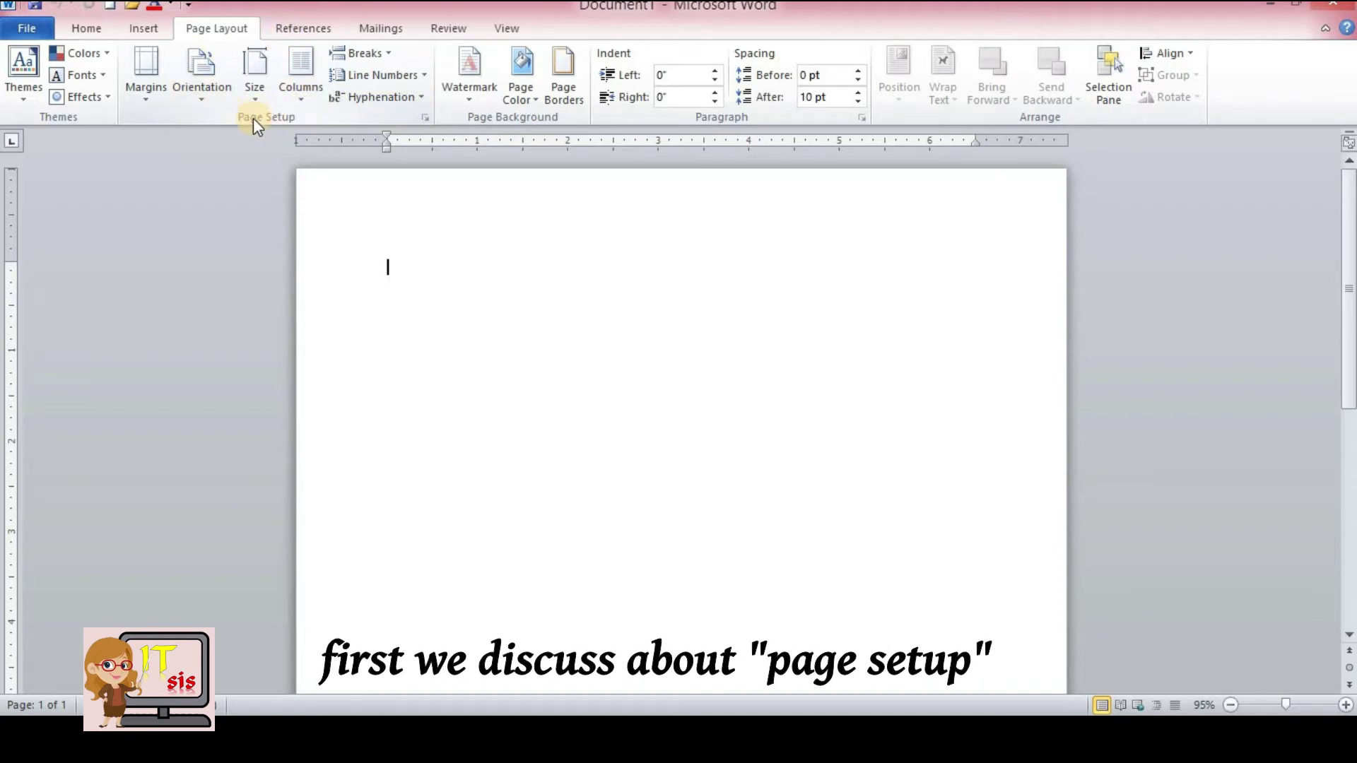
- Apply the Narrow margin preset, 0.5 inch on every side, from the Margins list
click(146, 106)
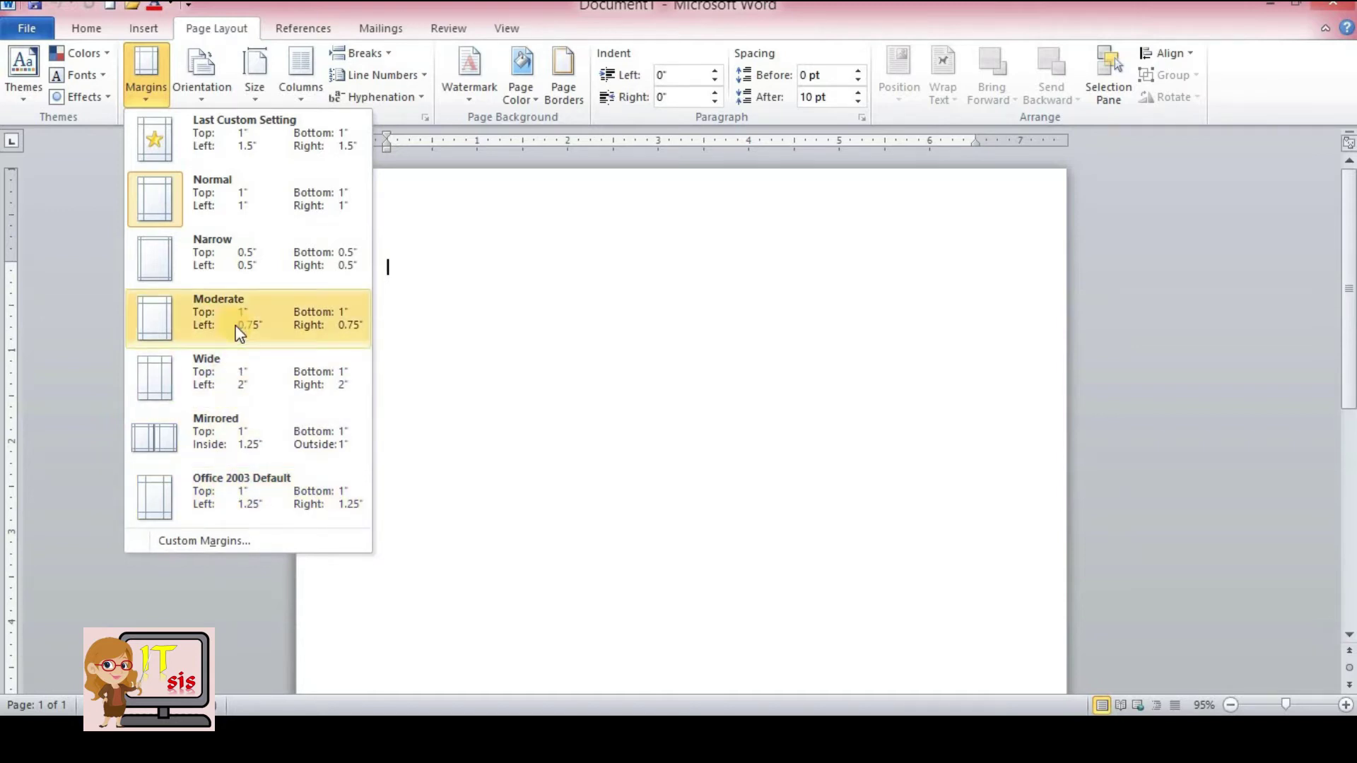
click(353, 263)
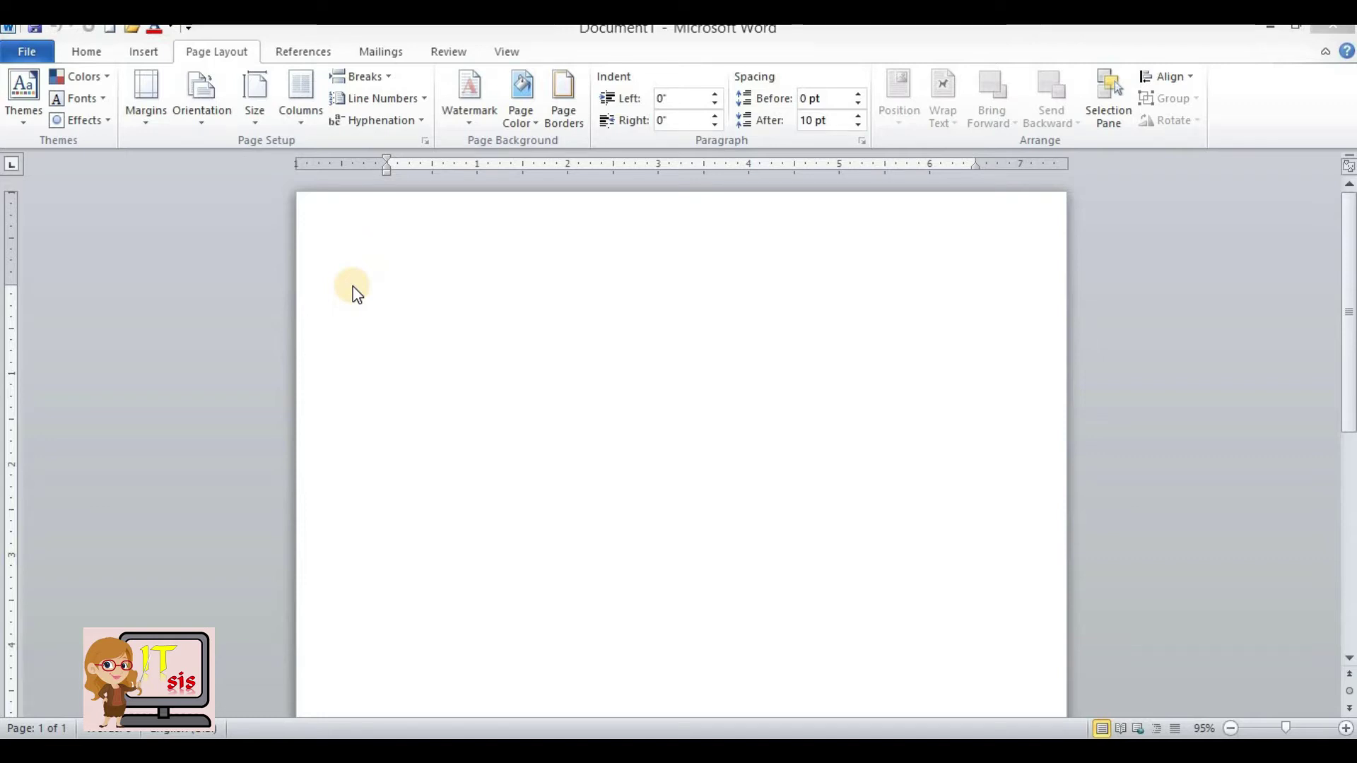
click(146, 124)
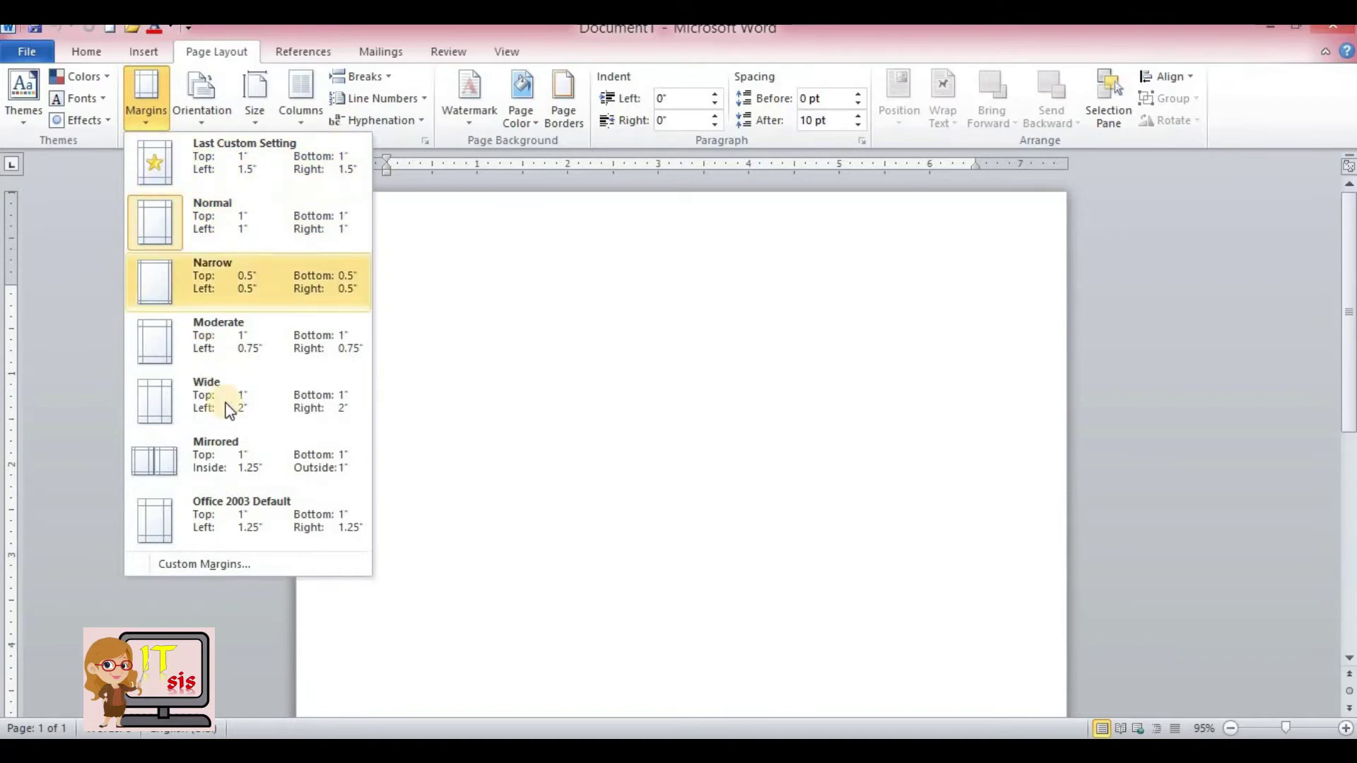
click(212, 290)
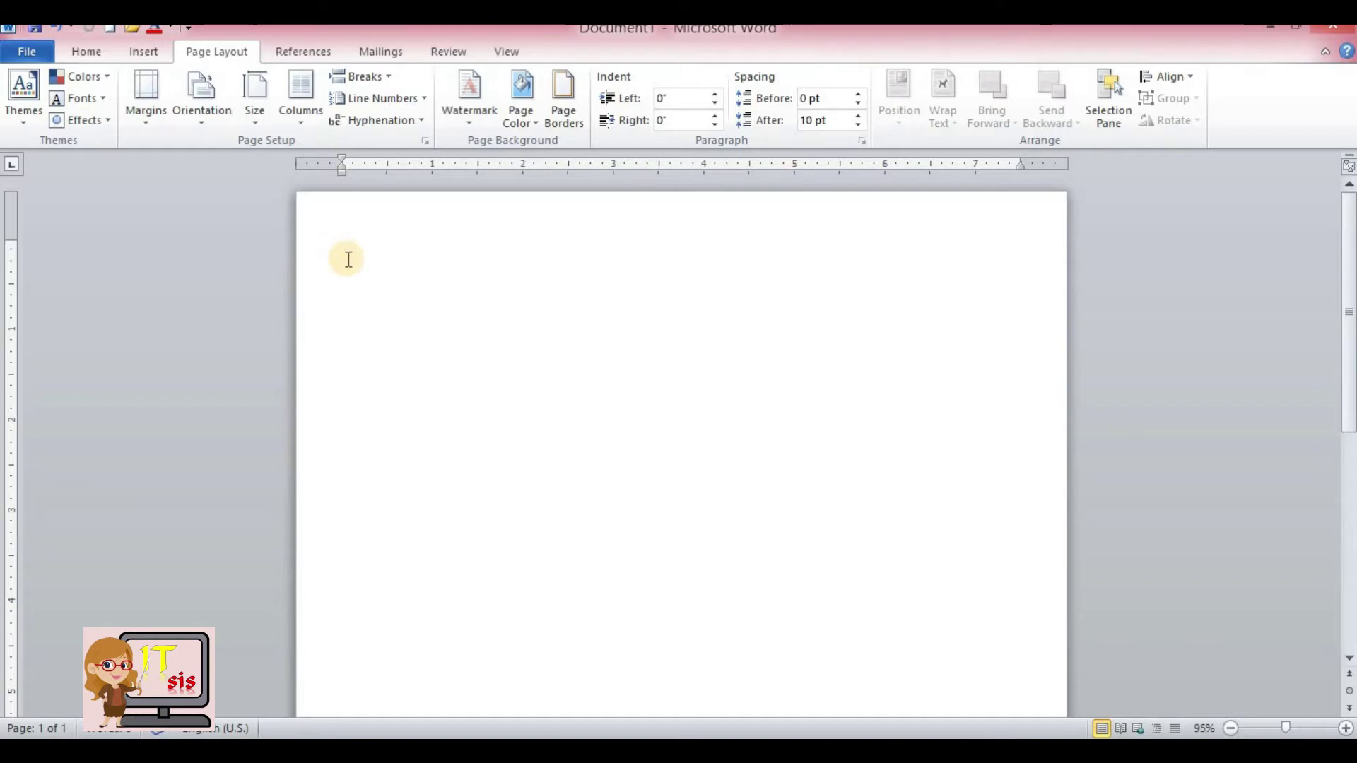
click(151, 120)
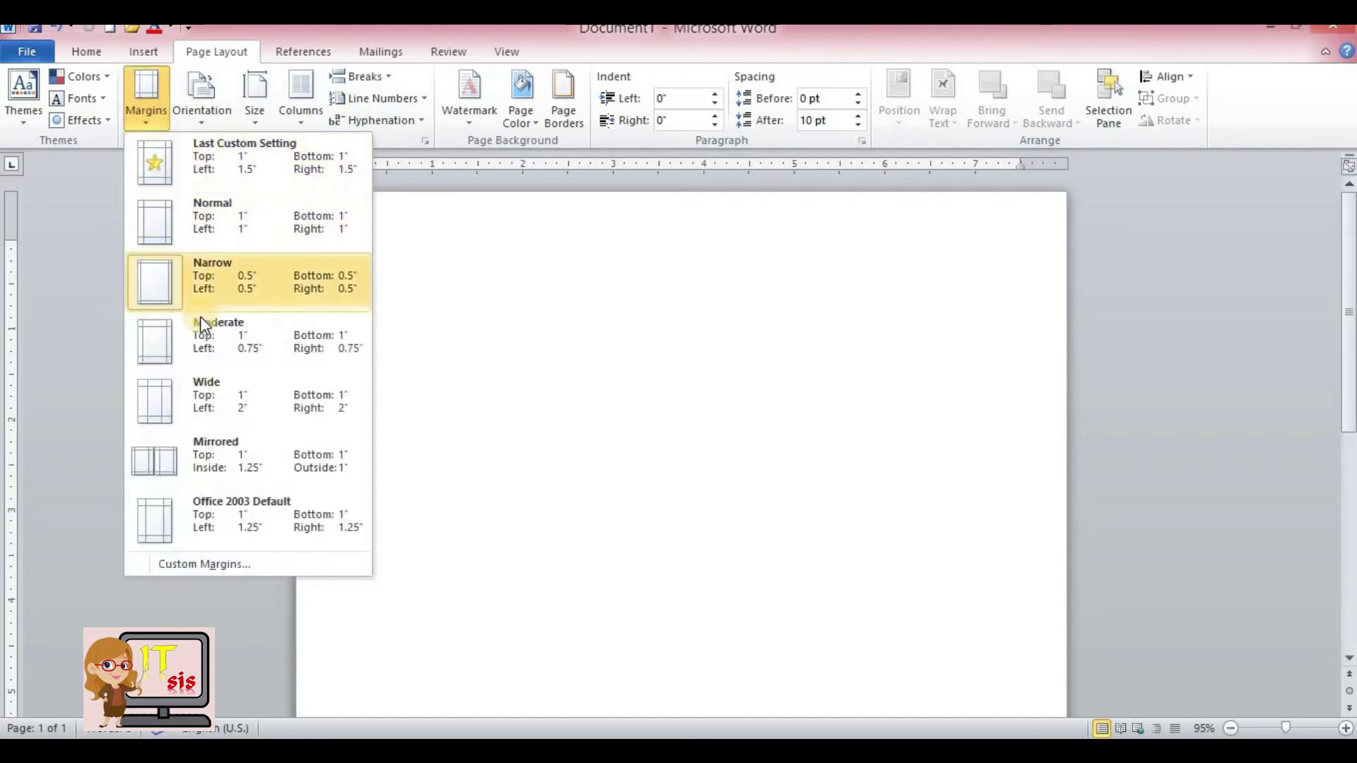
- In Page Setup, enter Top margin 1 and Left margin 2 inches, then confirm
click(222, 563)
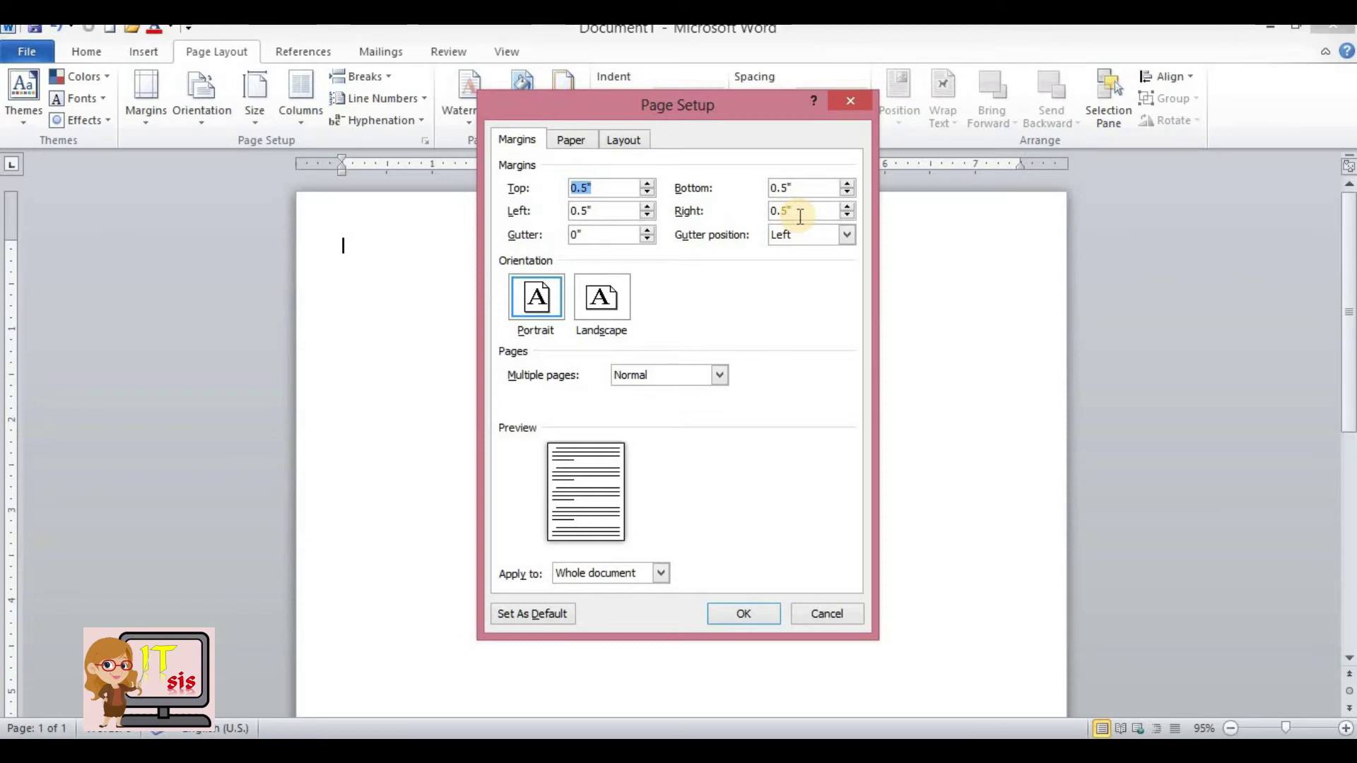
click(584, 187)
click(575, 186)
text(1)
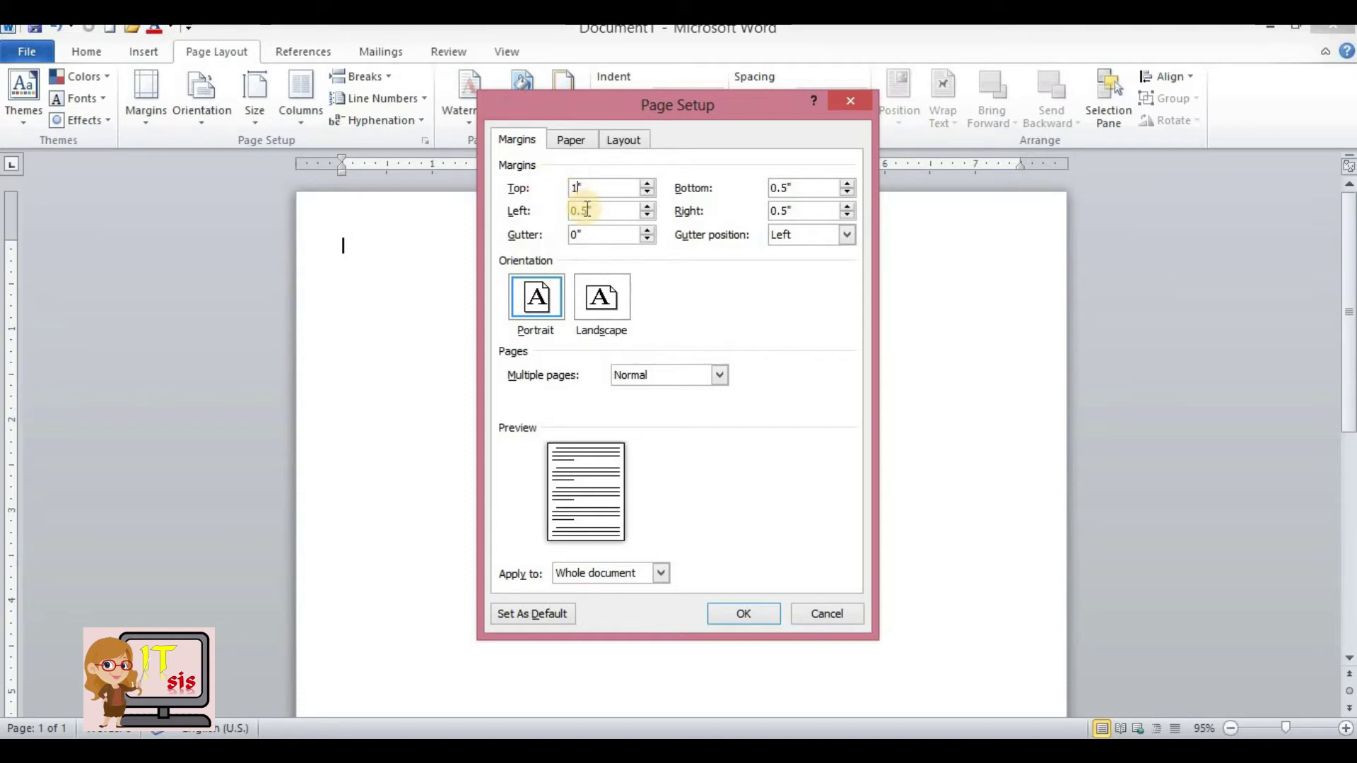
click(570, 210)
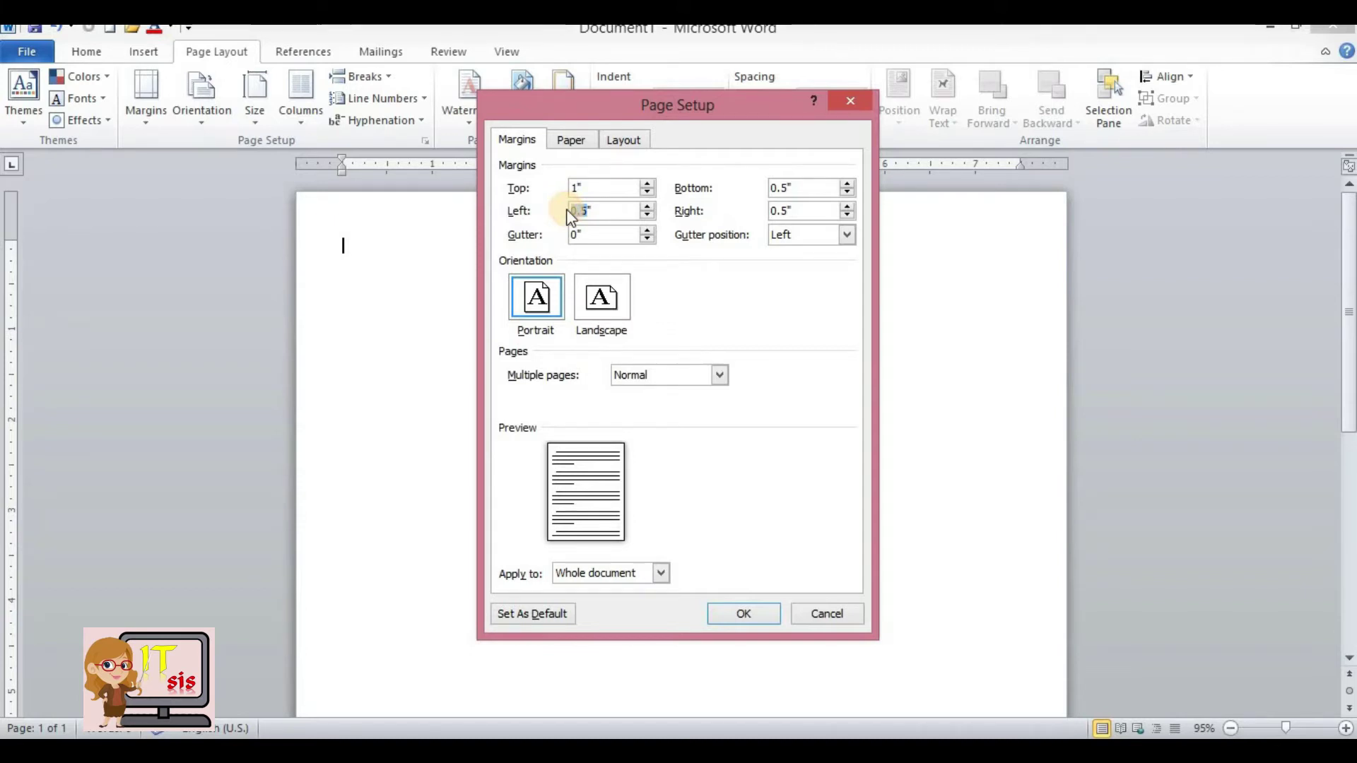
text(2)
click(788, 188)
click(782, 212)
click(790, 212)
click(746, 614)
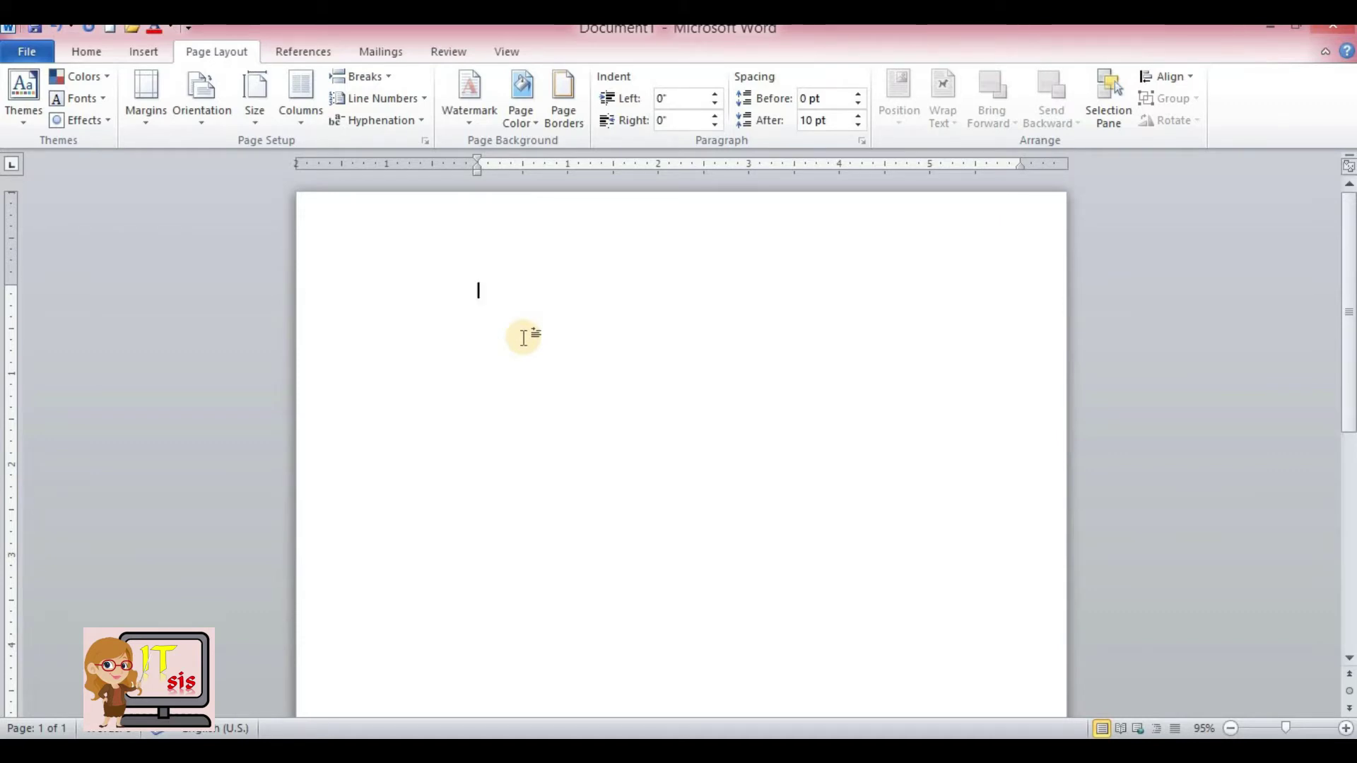
- Switch back to the Normal margin preset of 1 inch all around
click(150, 124)
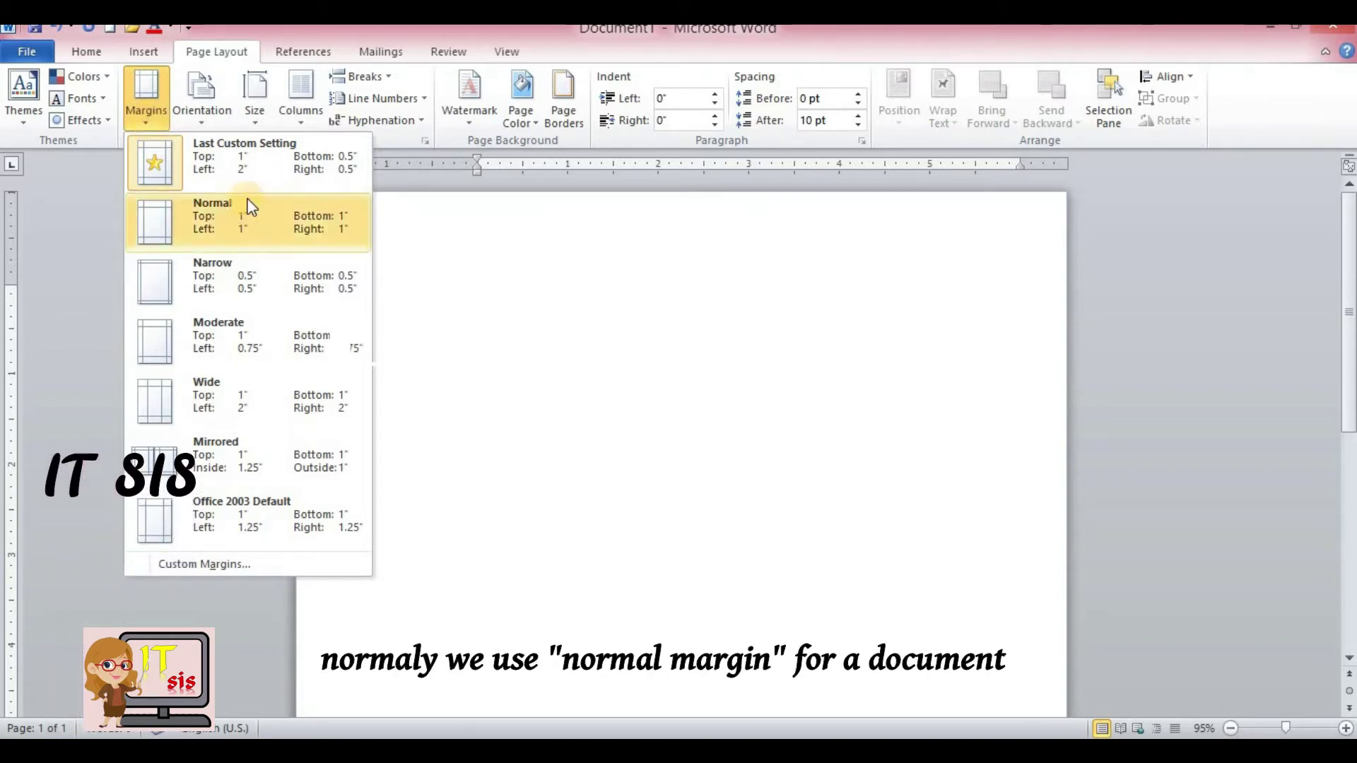
click(210, 223)
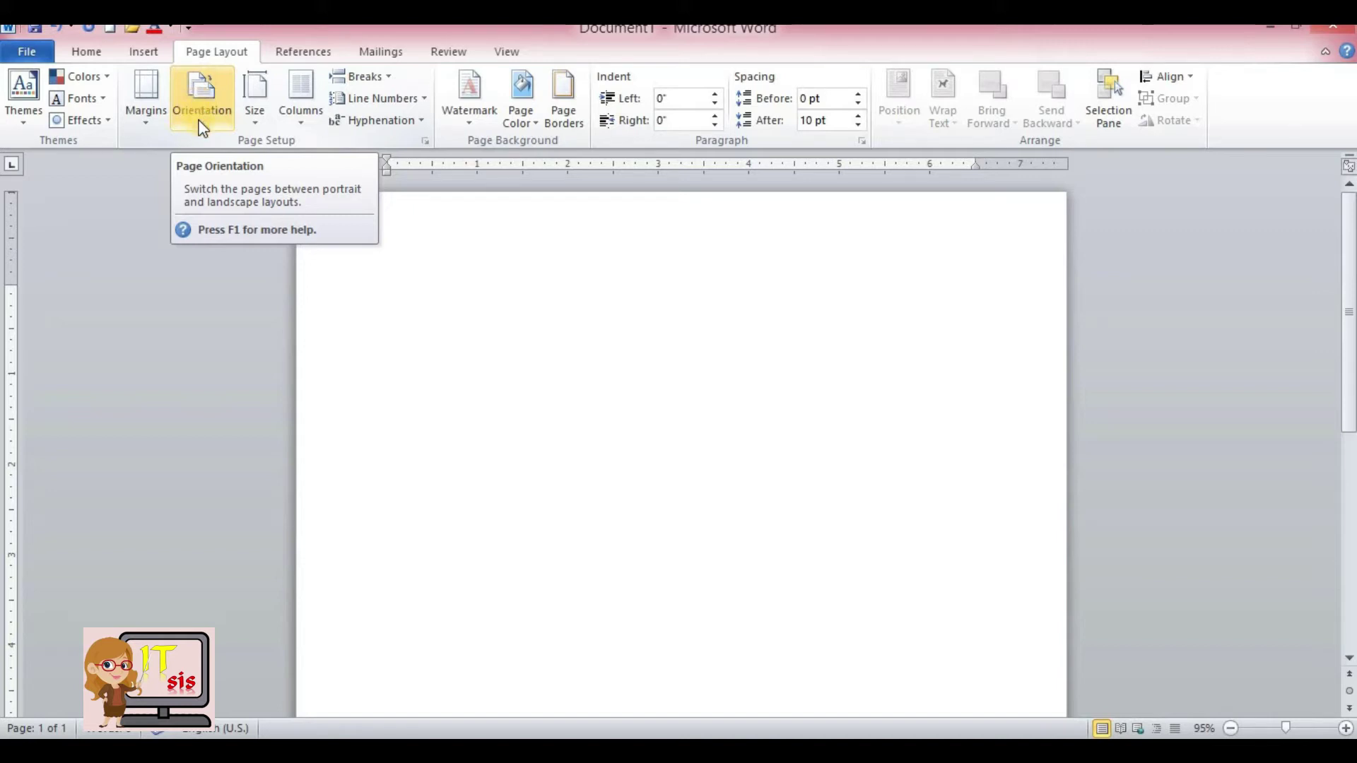
- Keep Portrait orientation and bring up the paper Size list
click(201, 124)
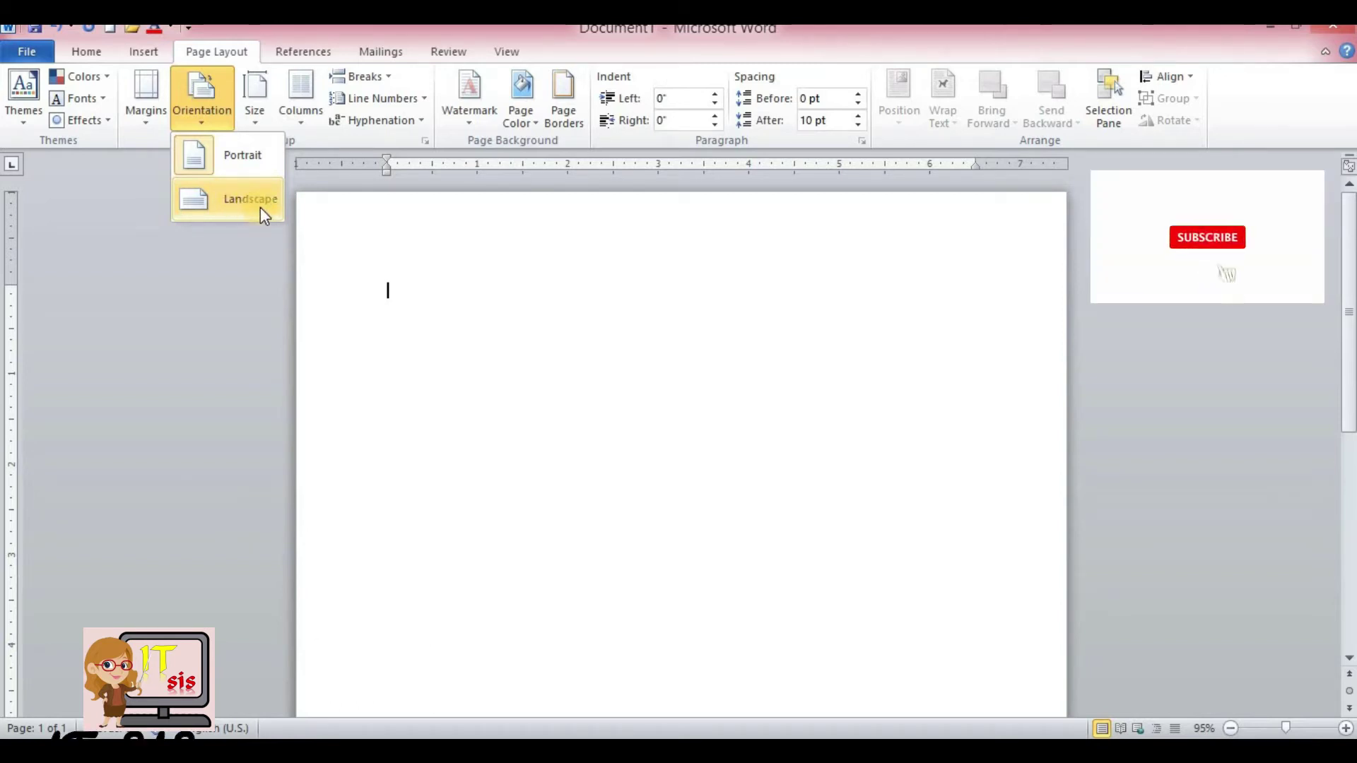
click(232, 164)
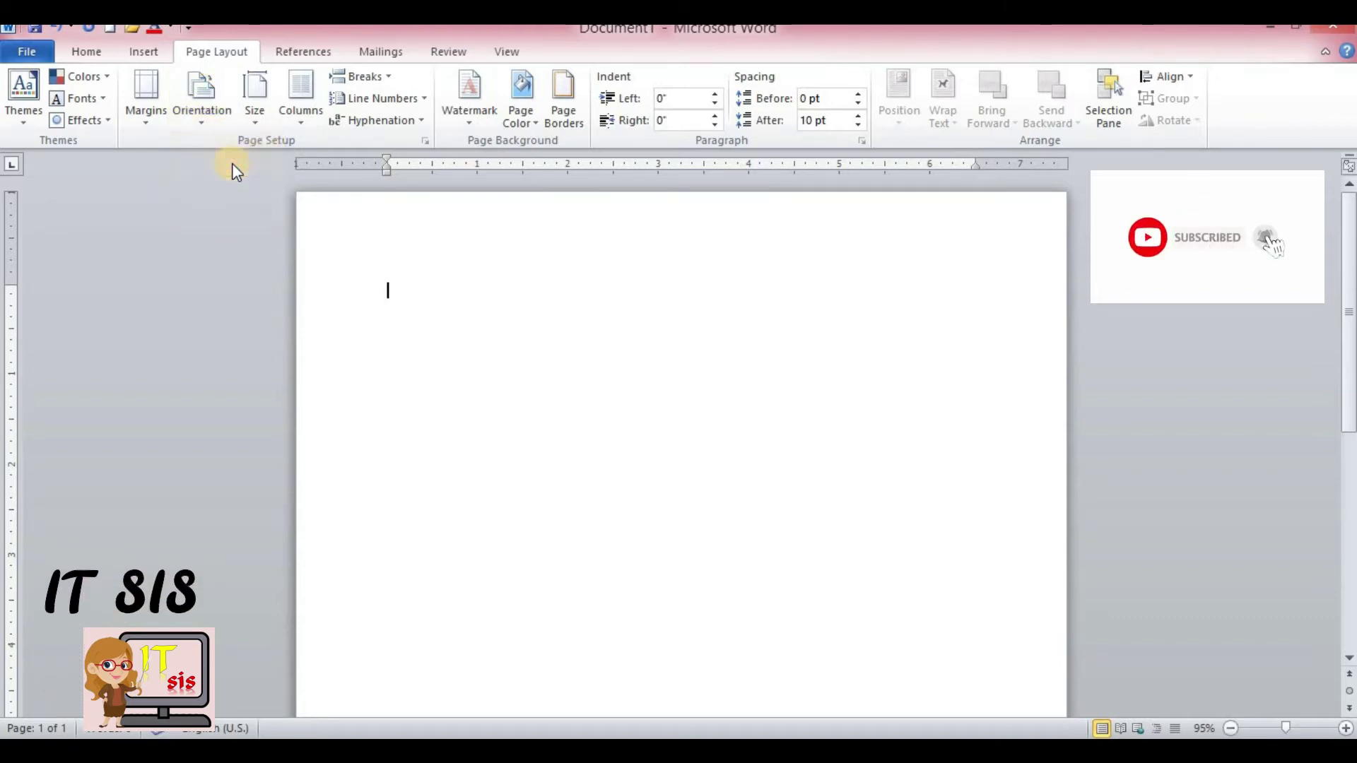
click(253, 122)
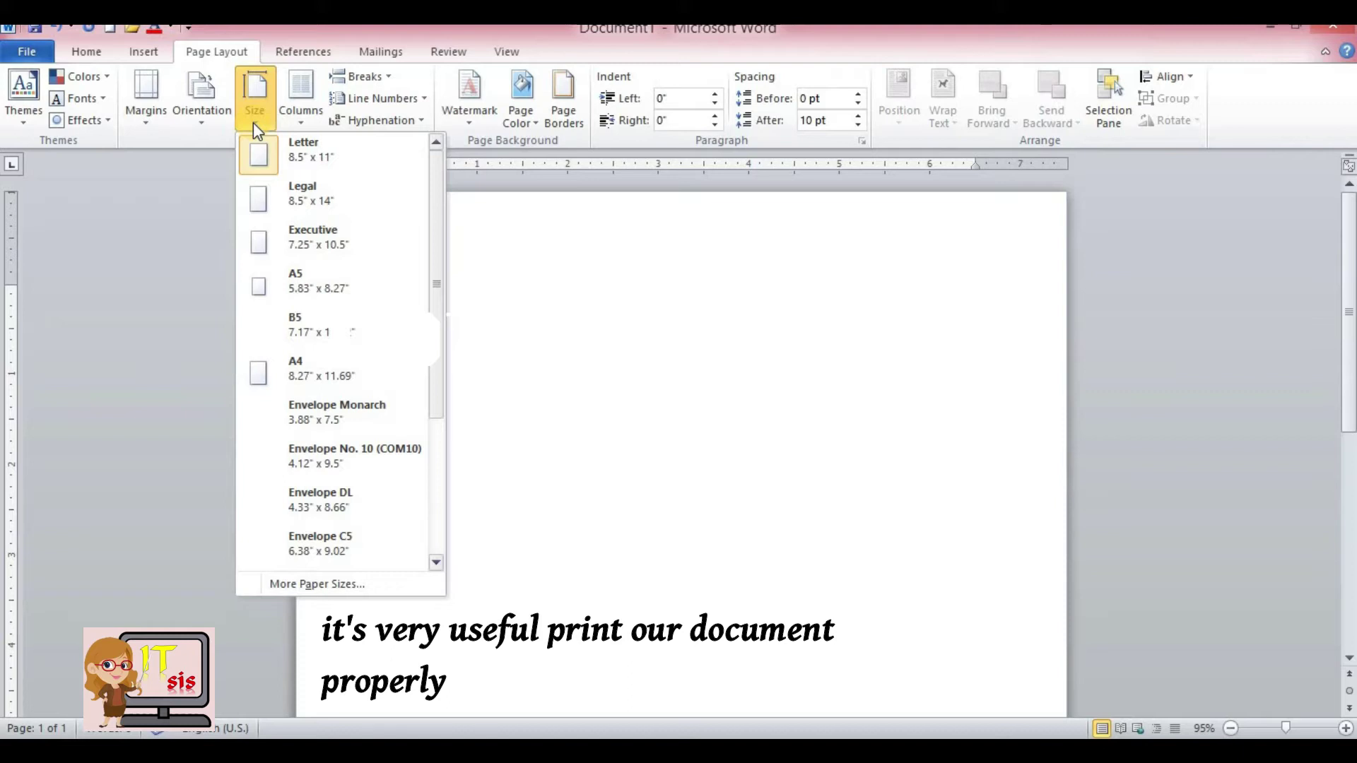
- Choose A4 (8.27 × 11.69 in) as the paper size
click(302, 367)
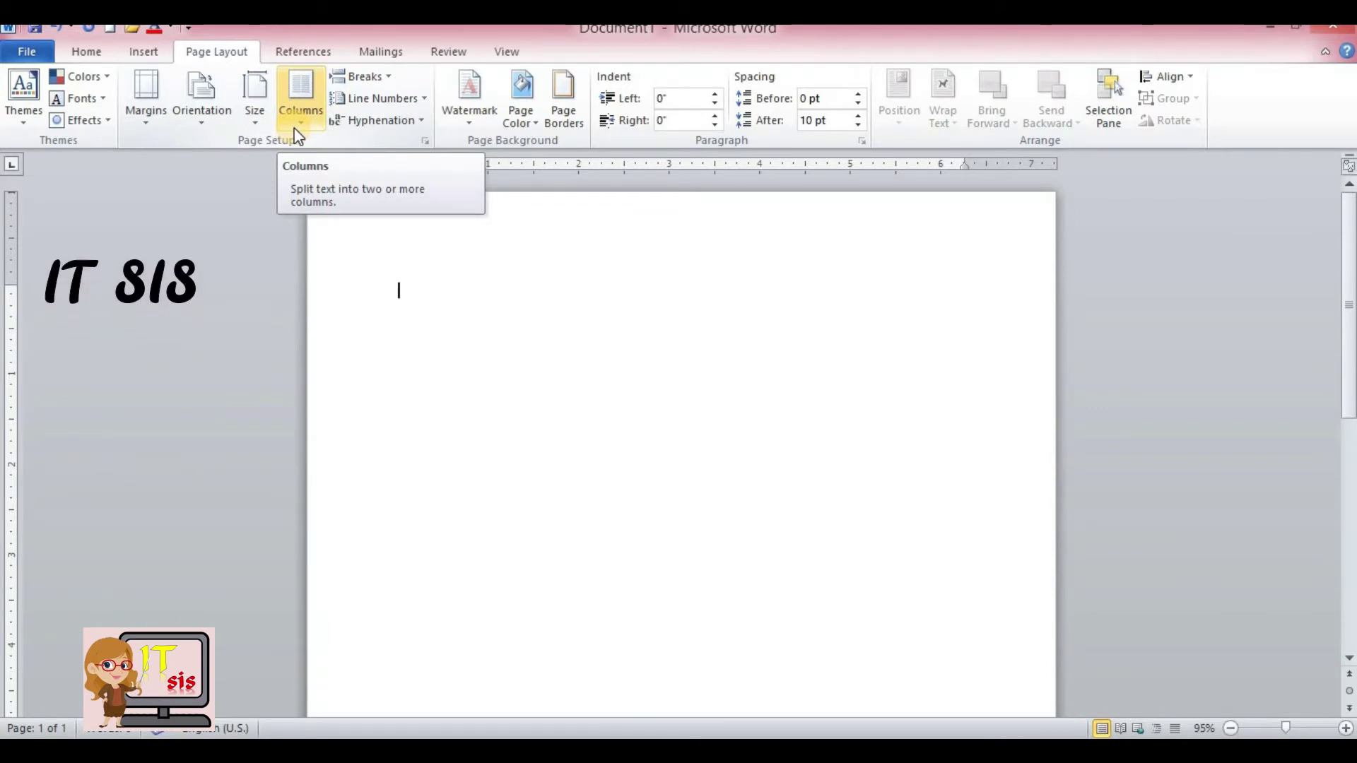
- Generate one paragraph of ten sample sentences with =RAND(1,10)
text(=R)
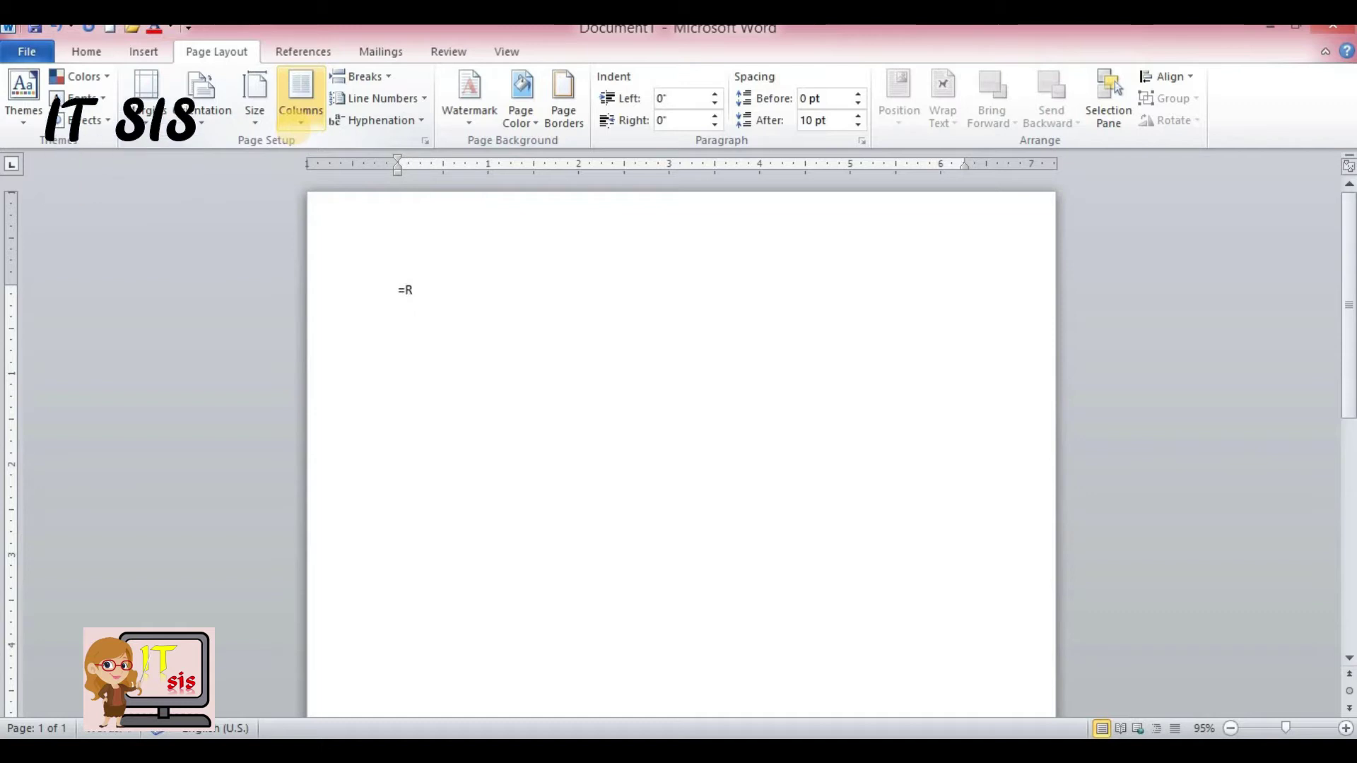
text(AND)
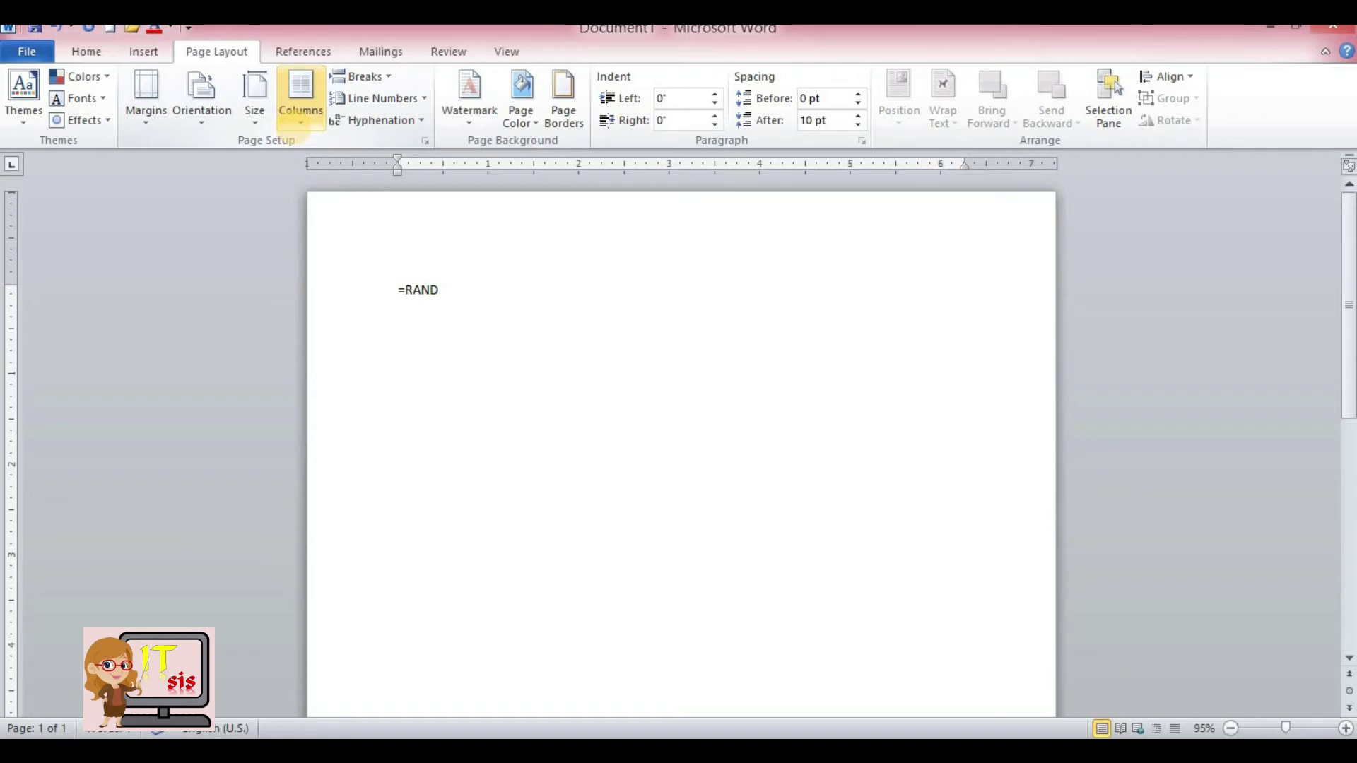
text((1)
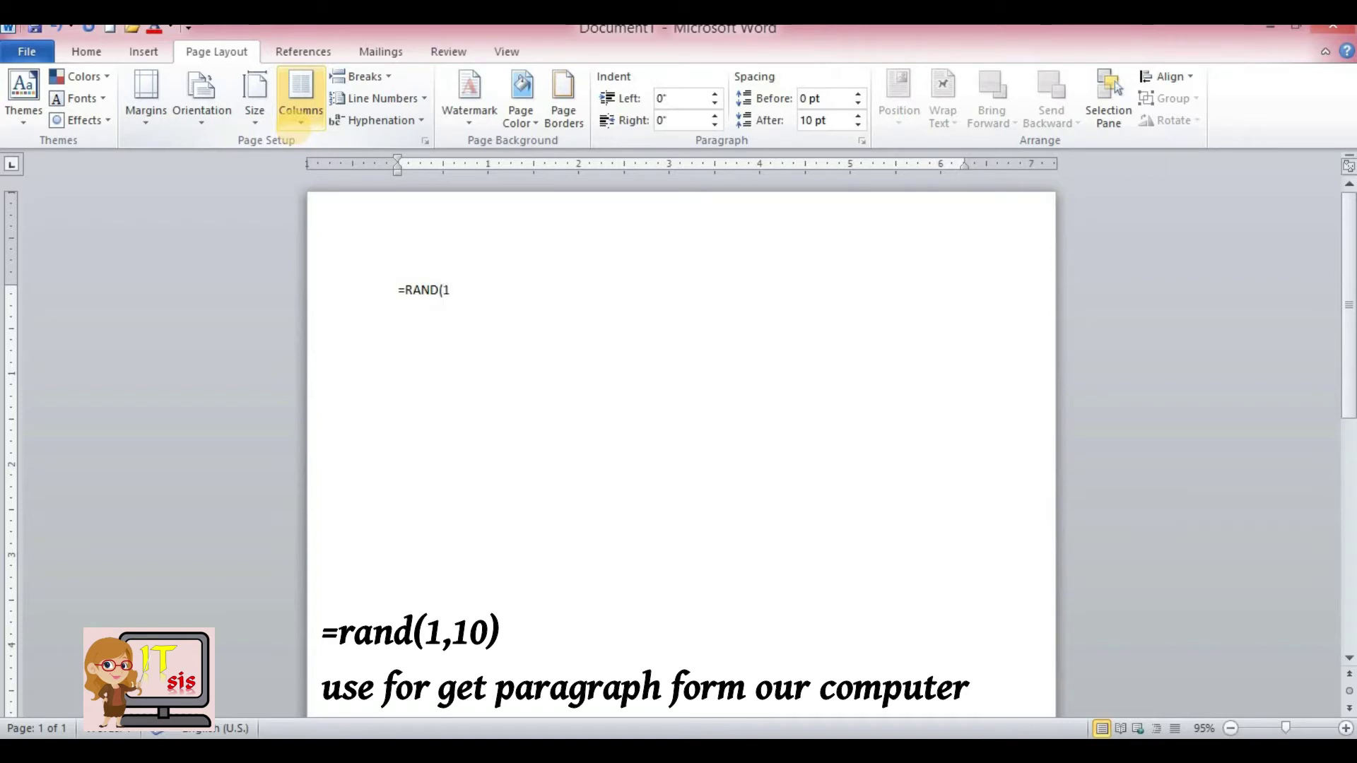
text(,10)
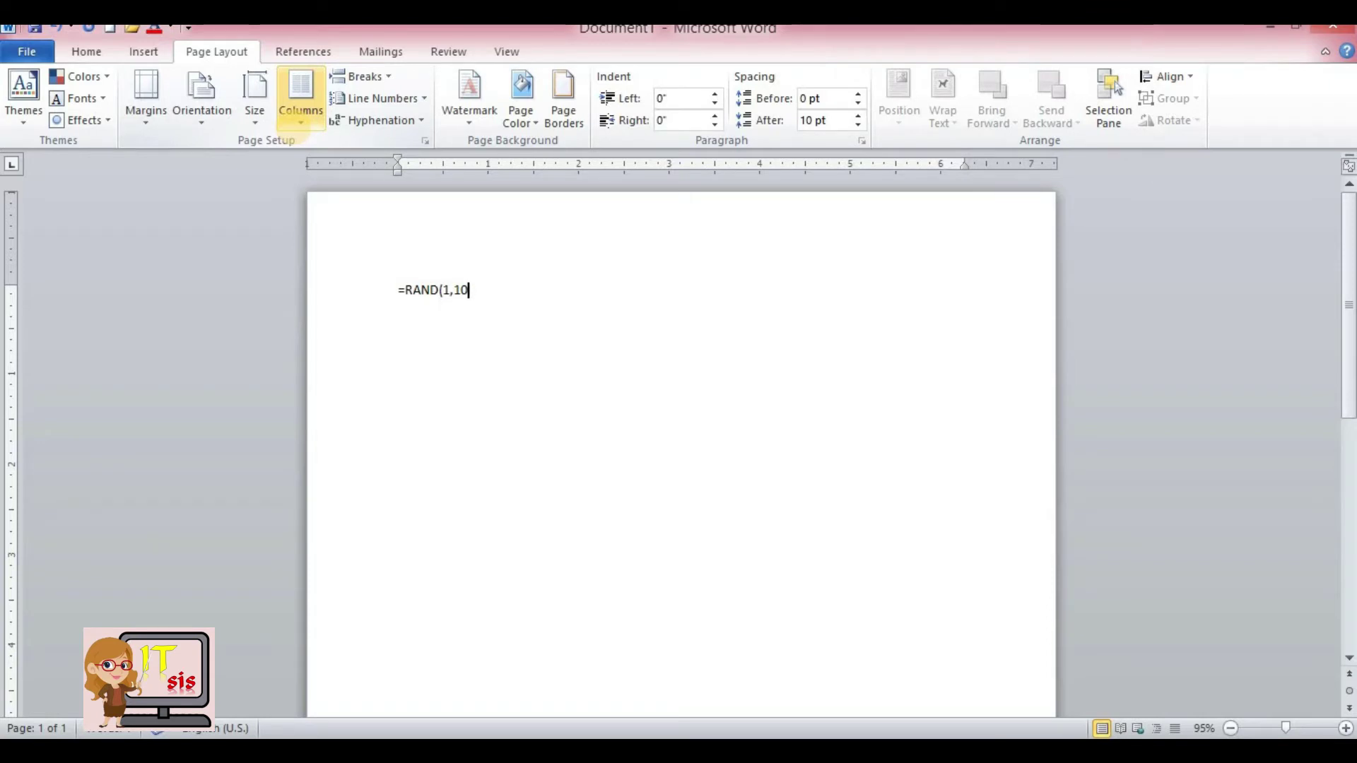
text())
key(Return)
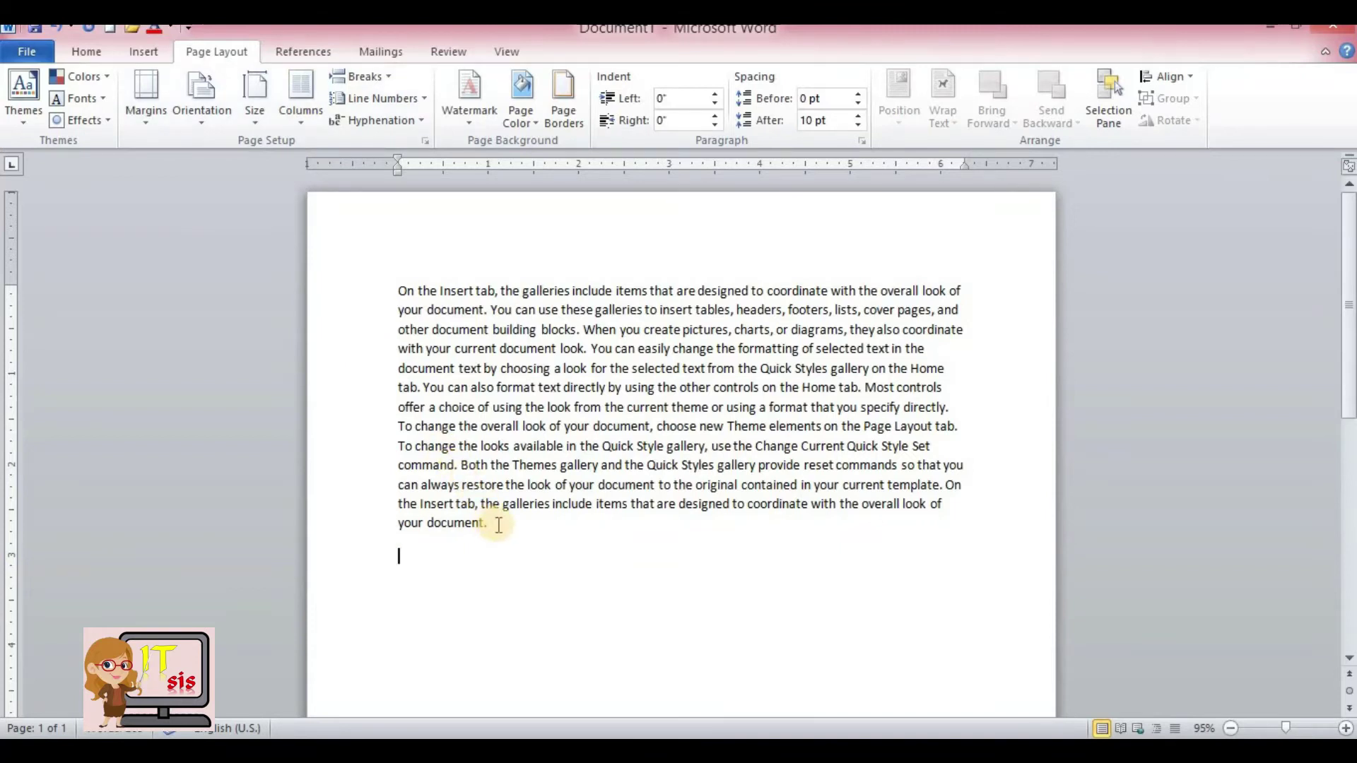
- Select the sample paragraph and reflow it into two, then three columns
drag(495, 537, 396, 290)
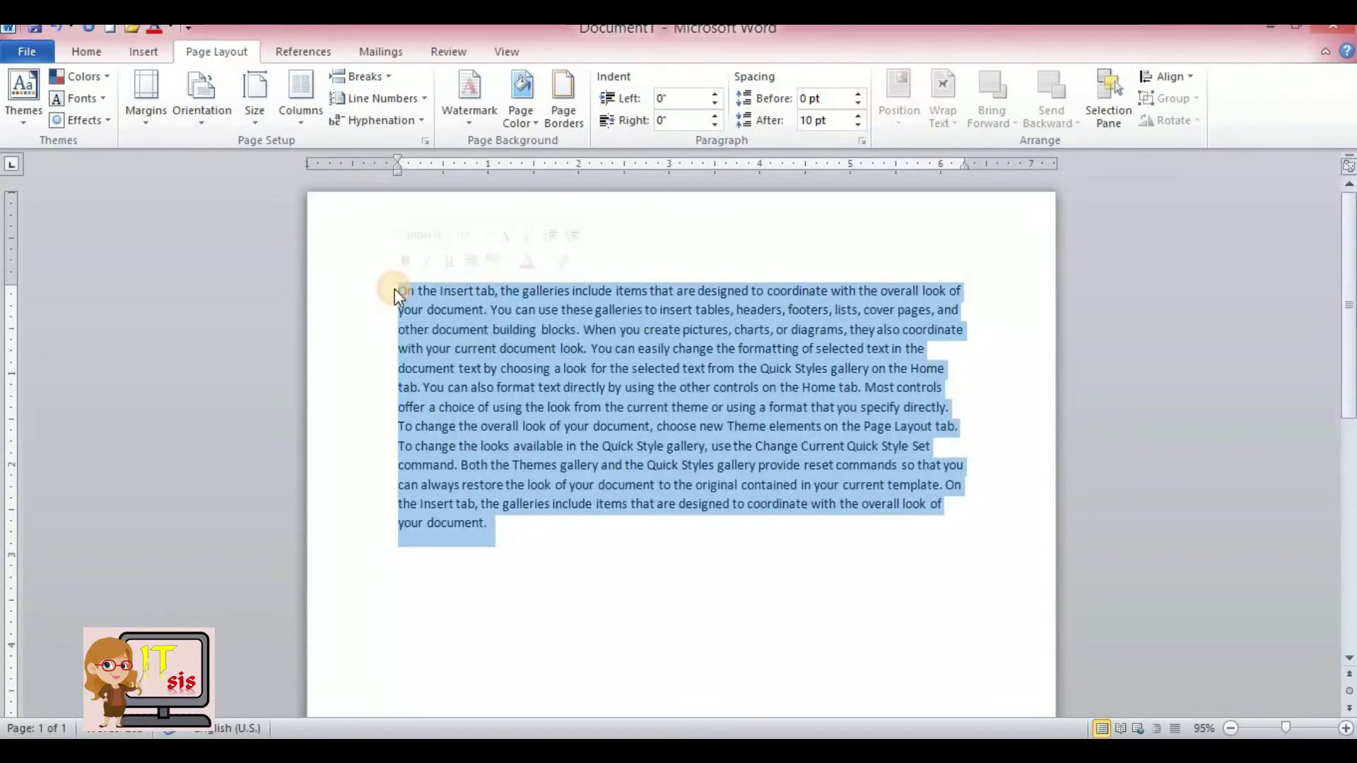
click(303, 124)
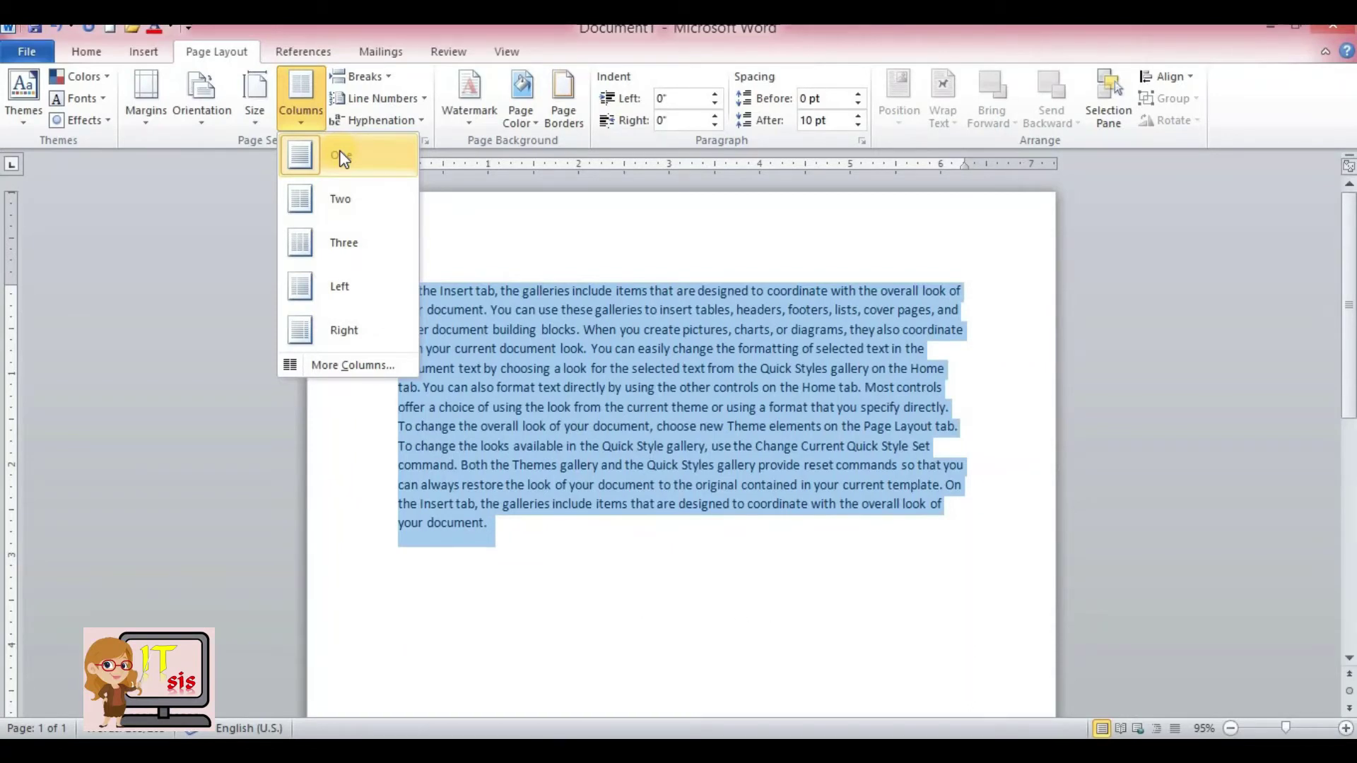
click(341, 198)
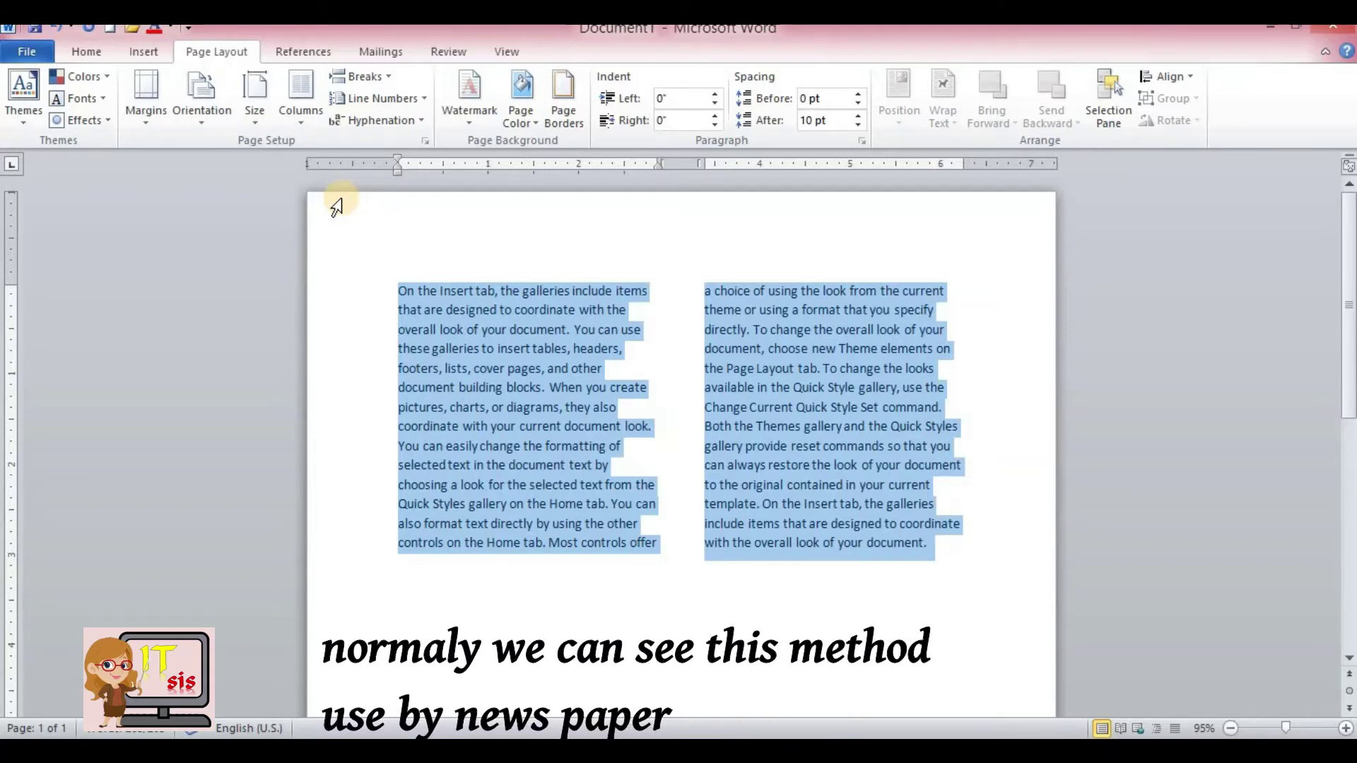
click(306, 121)
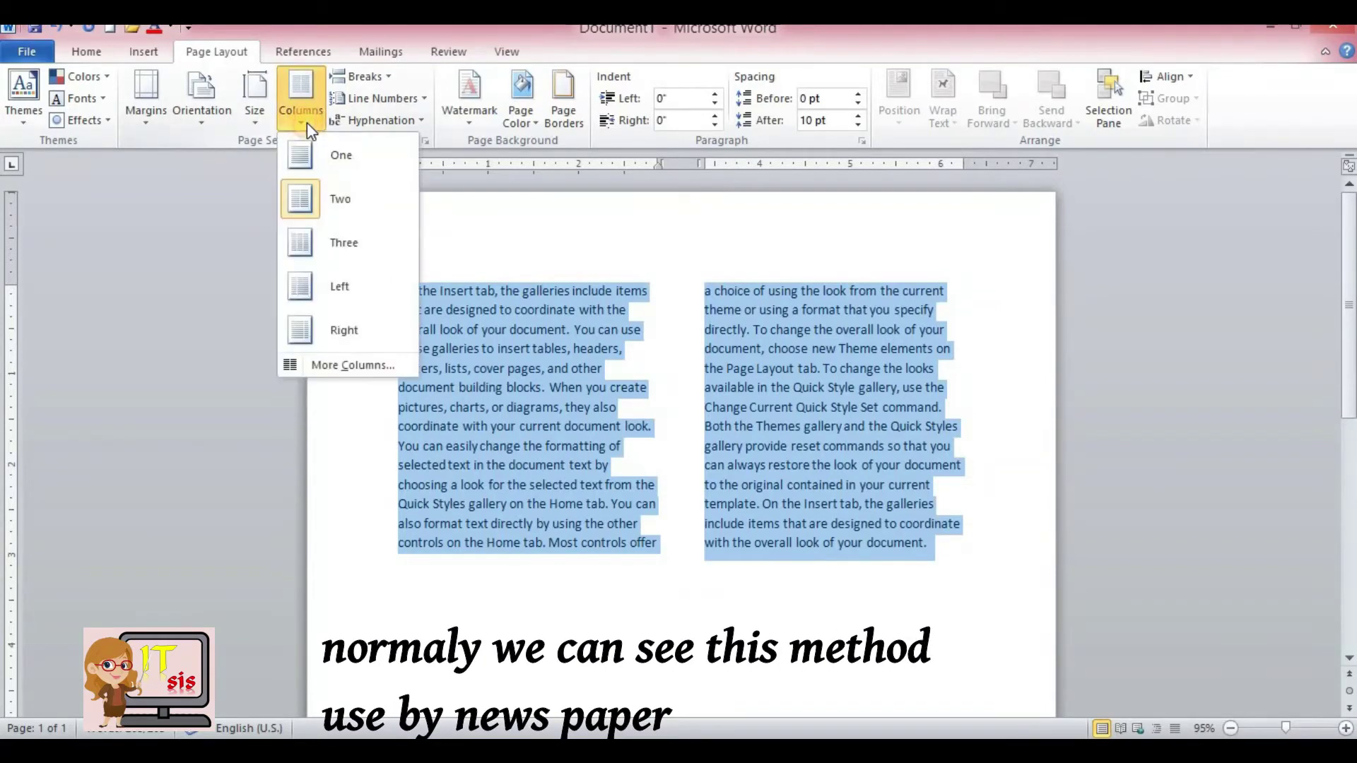
click(346, 242)
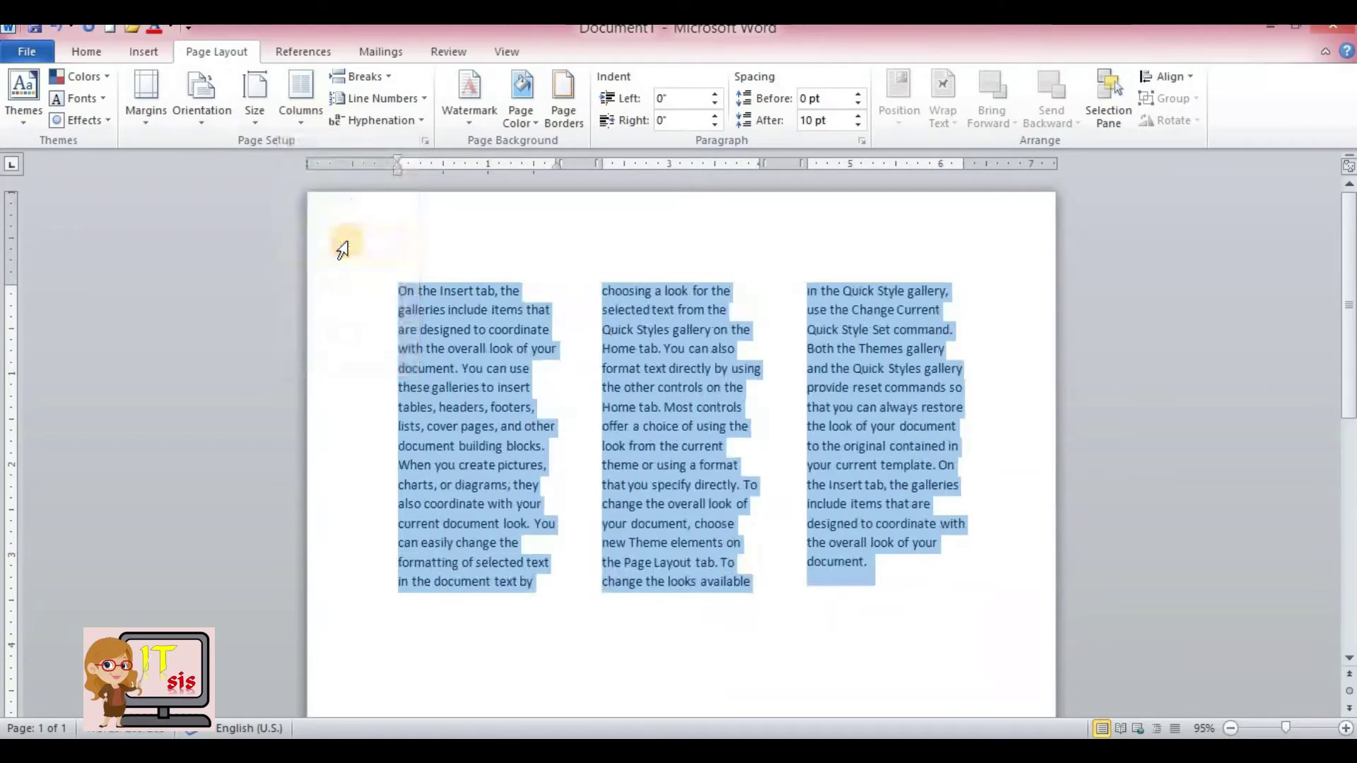
click(303, 121)
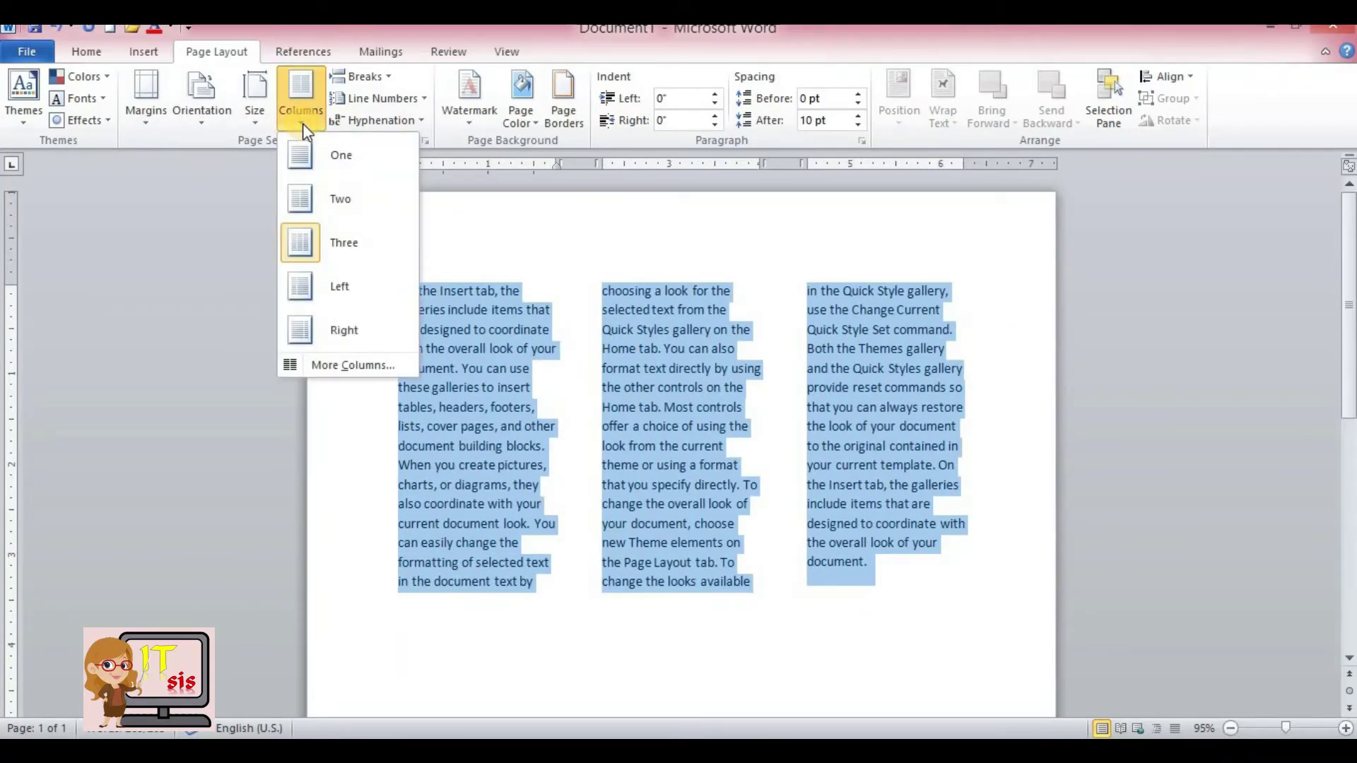
- Set Number of columns to 5 in the Columns dialog and apply it
click(367, 366)
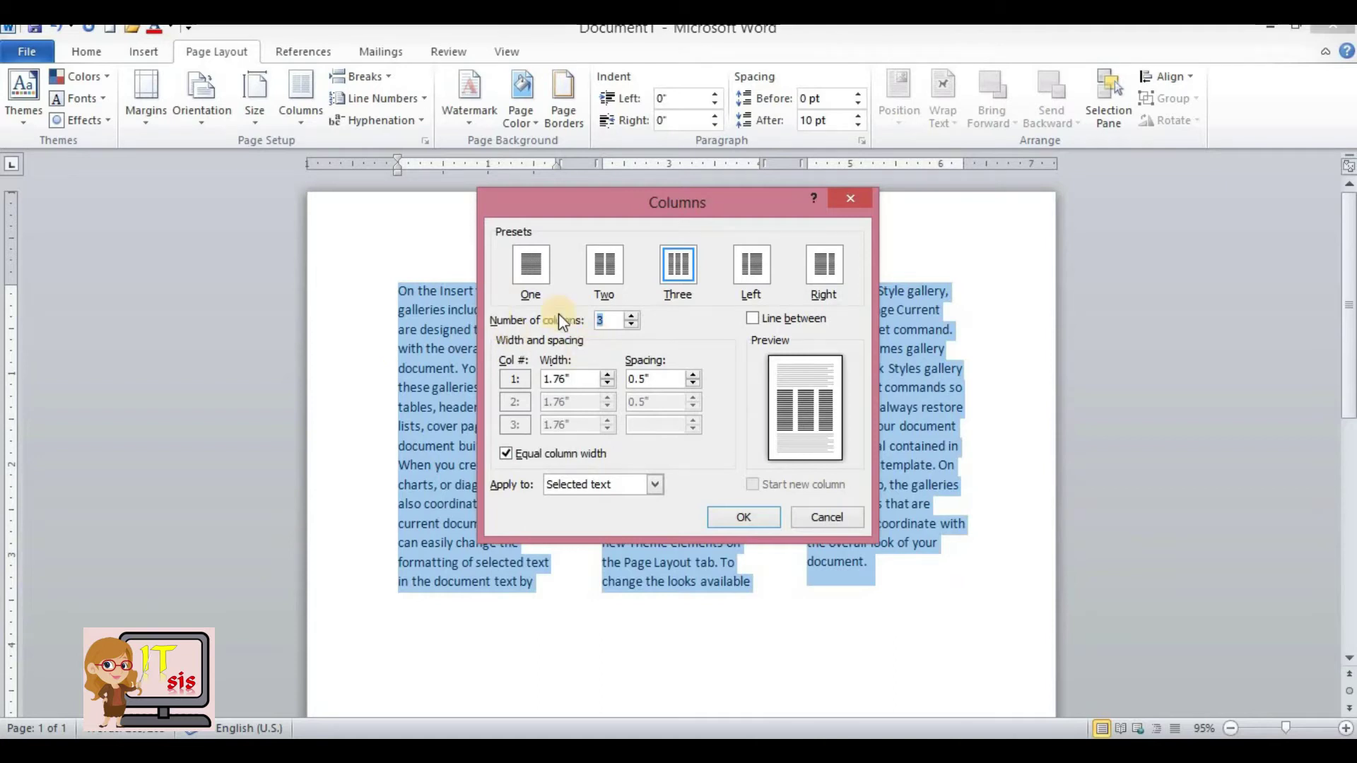
click(595, 316)
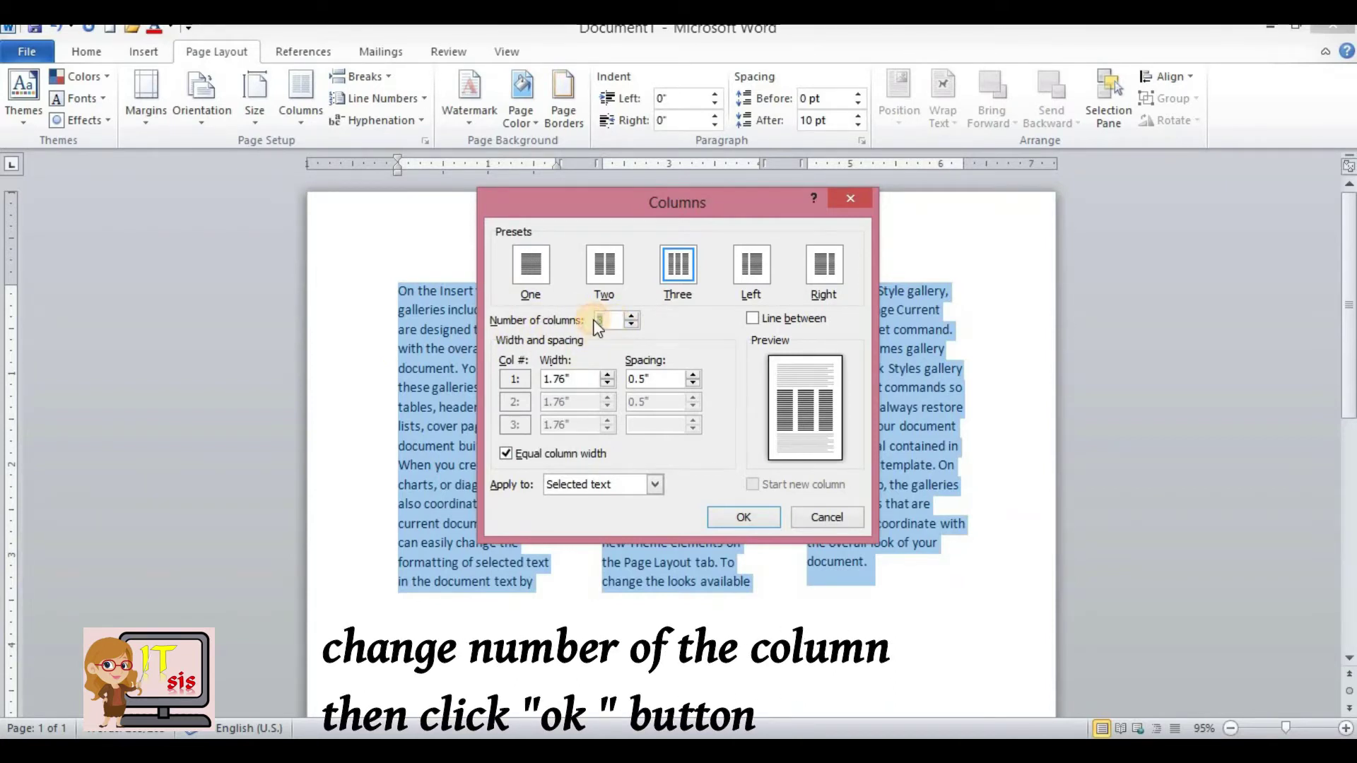
text(5)
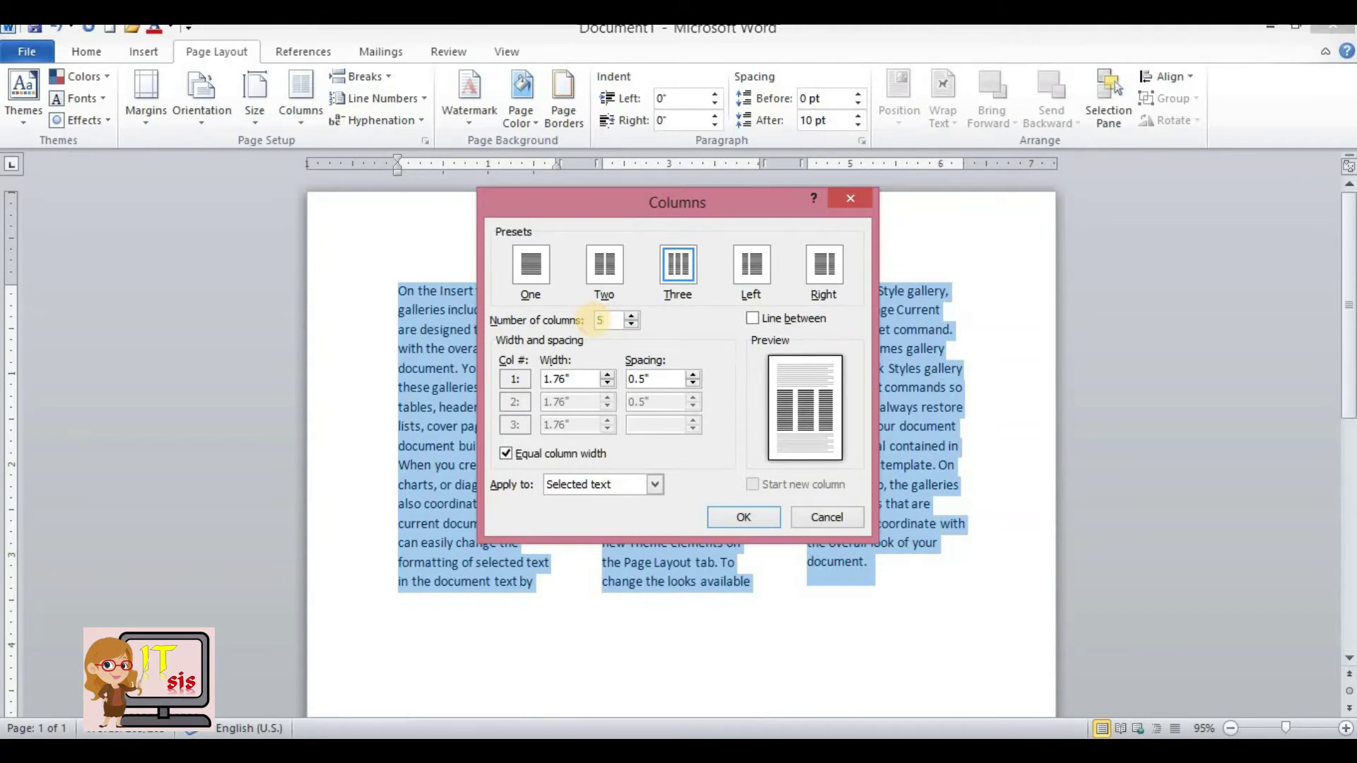
click(731, 519)
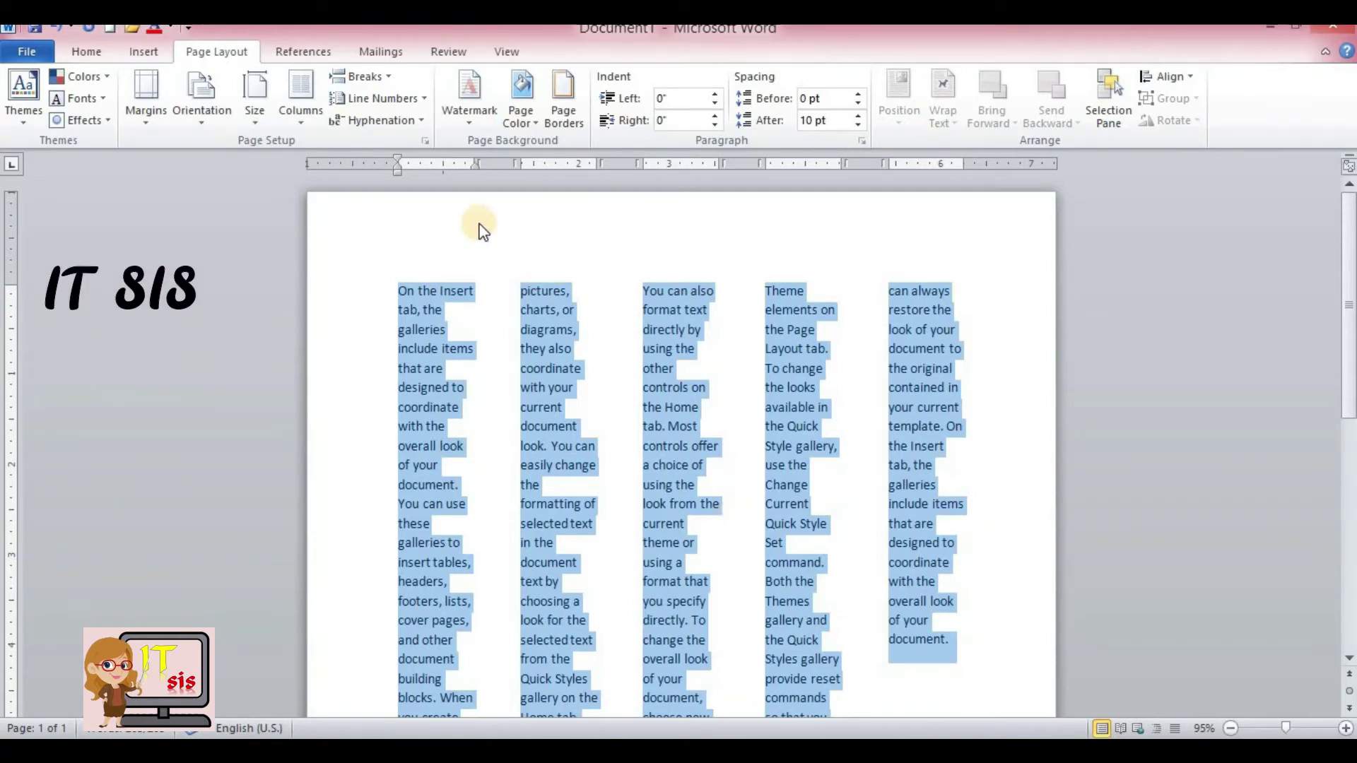
- Turn on Line between in the Columns dialog for the five-column layout
click(302, 126)
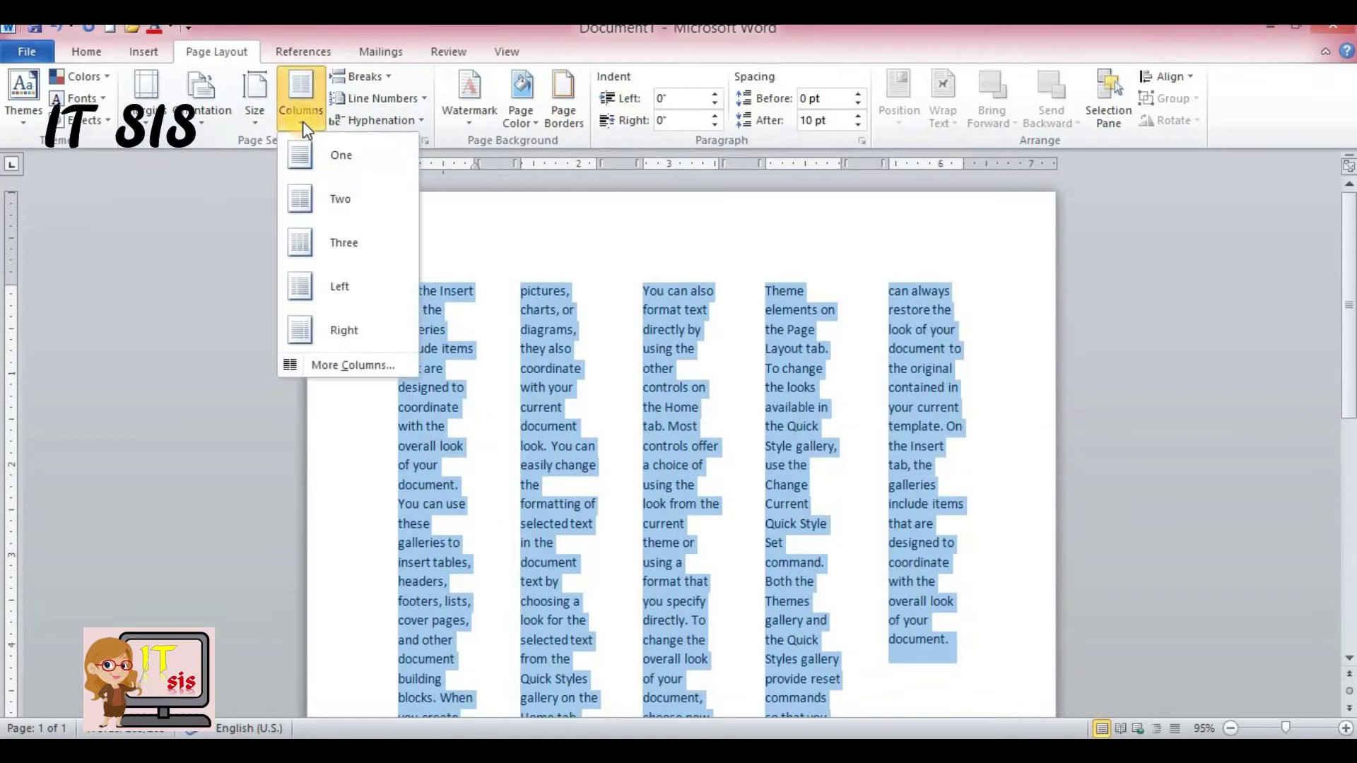
click(365, 366)
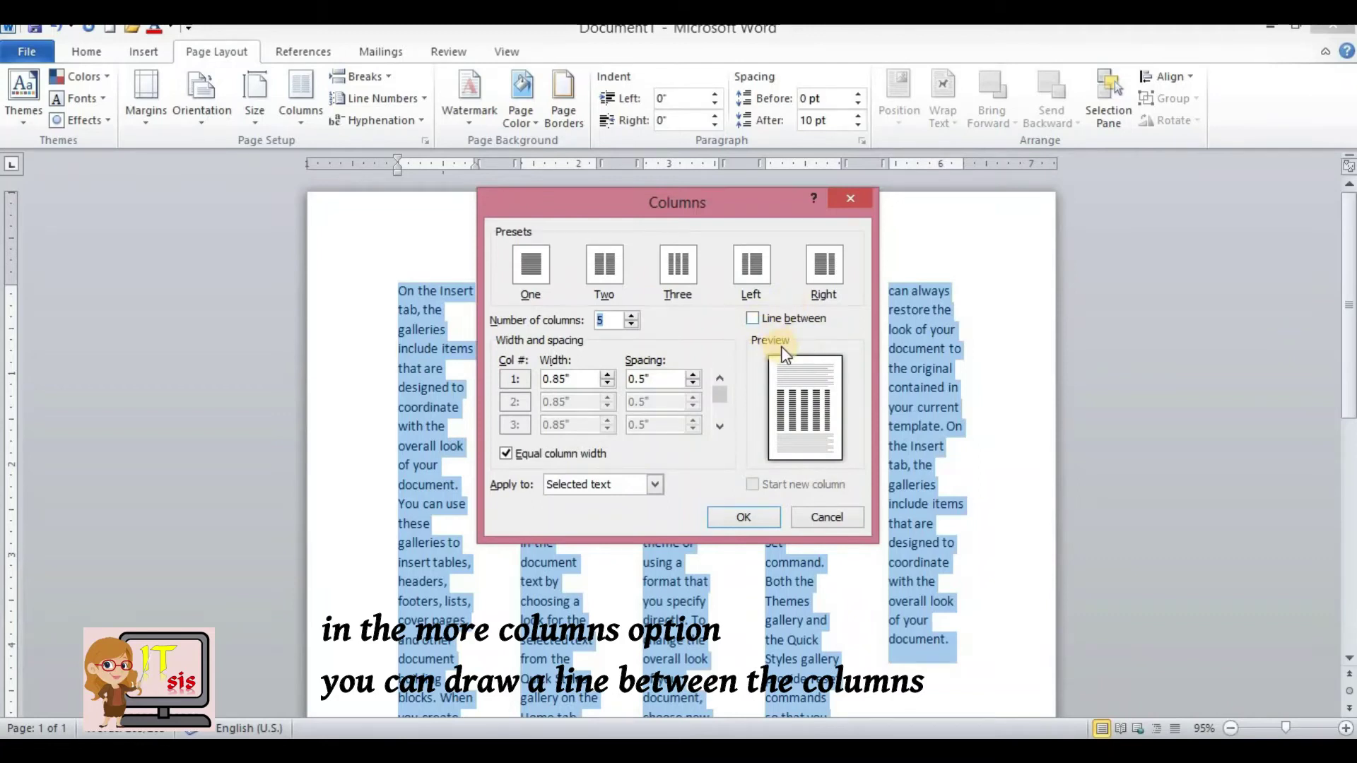
click(752, 317)
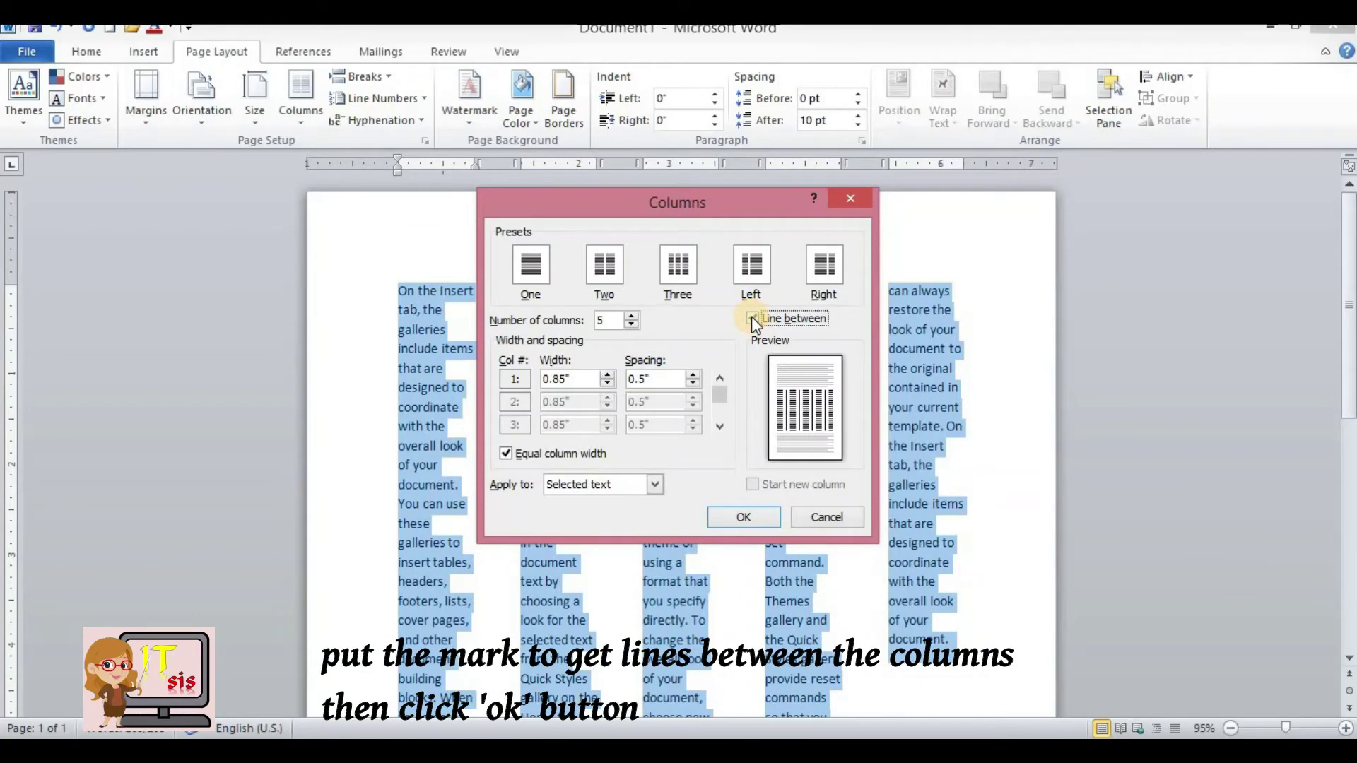
click(761, 515)
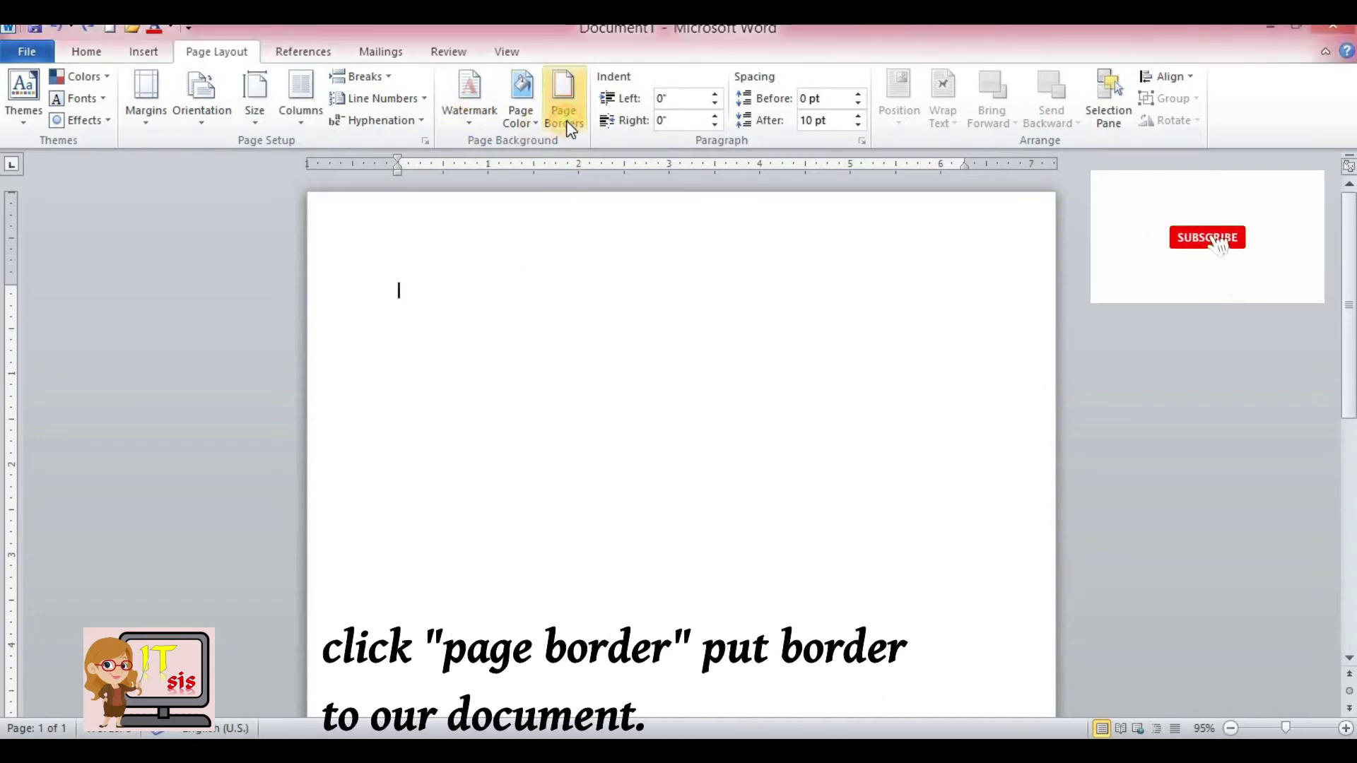
- In Page Borders, select the thick-thin double-line style for a 3 pt Box border
click(562, 90)
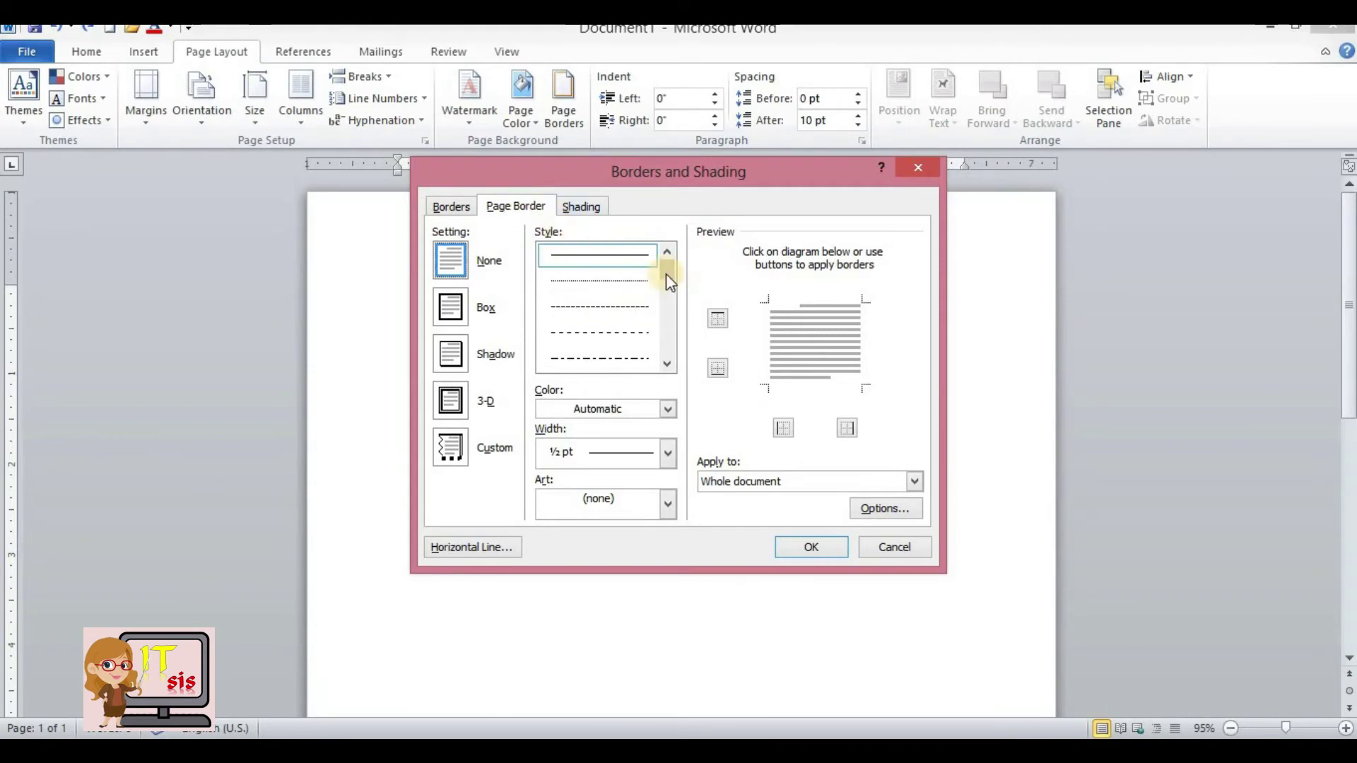
drag(668, 278, 670, 311)
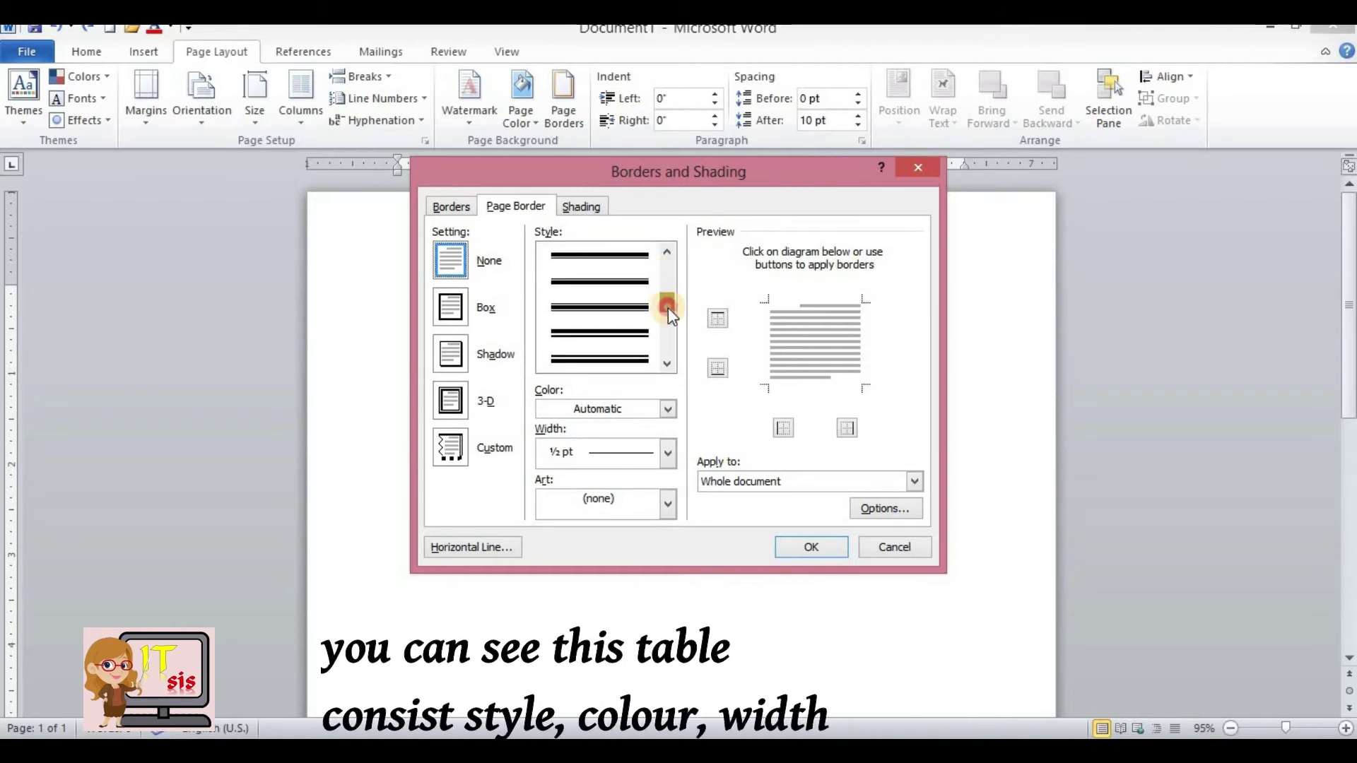
drag(670, 311, 671, 316)
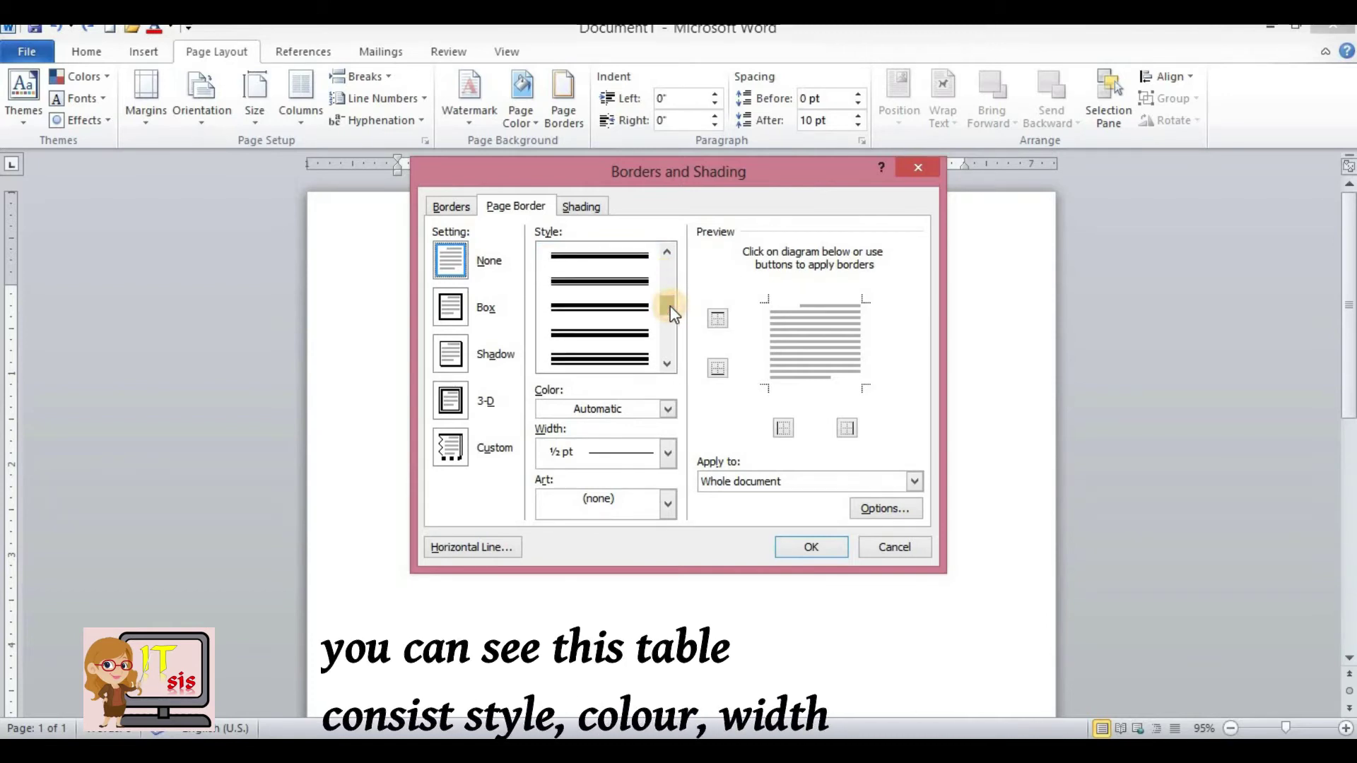
click(621, 282)
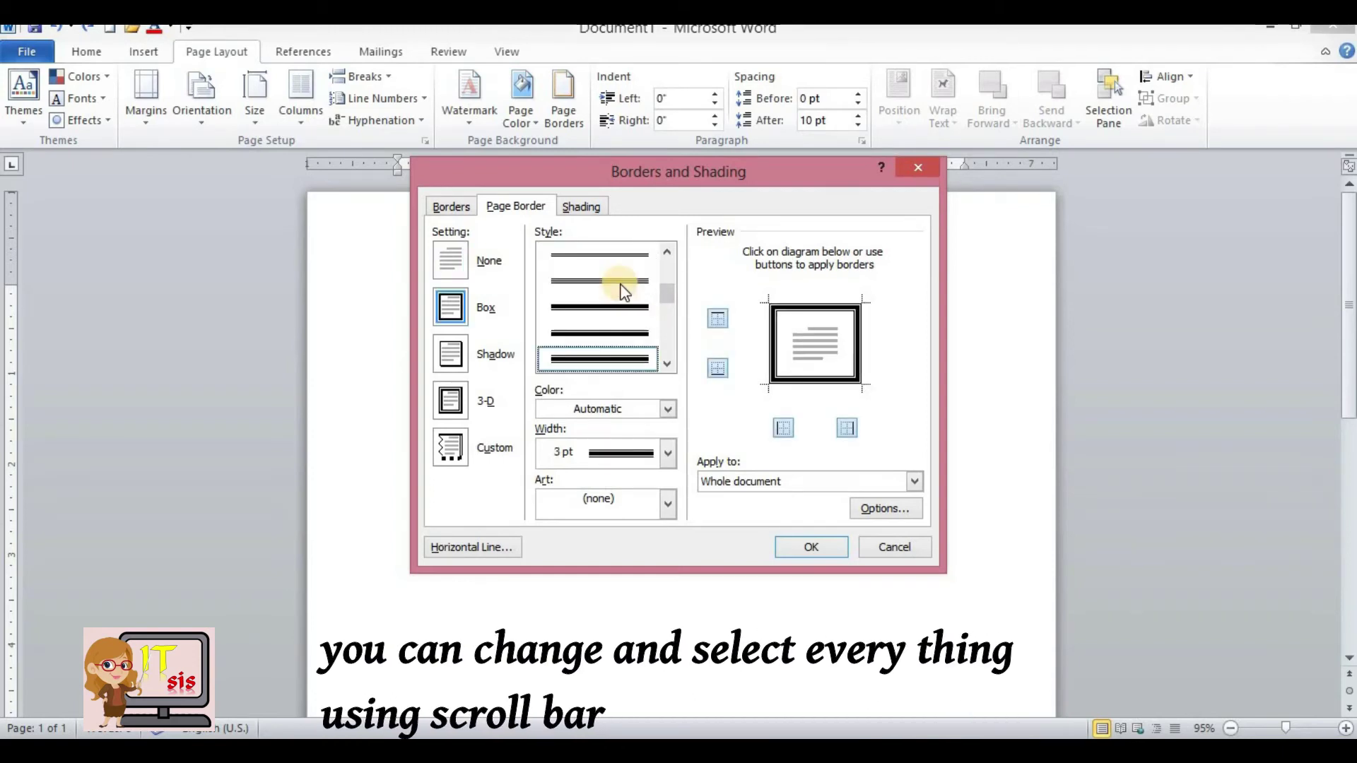
- Set the page border colour to red, keeping the width at 3 pt
click(666, 408)
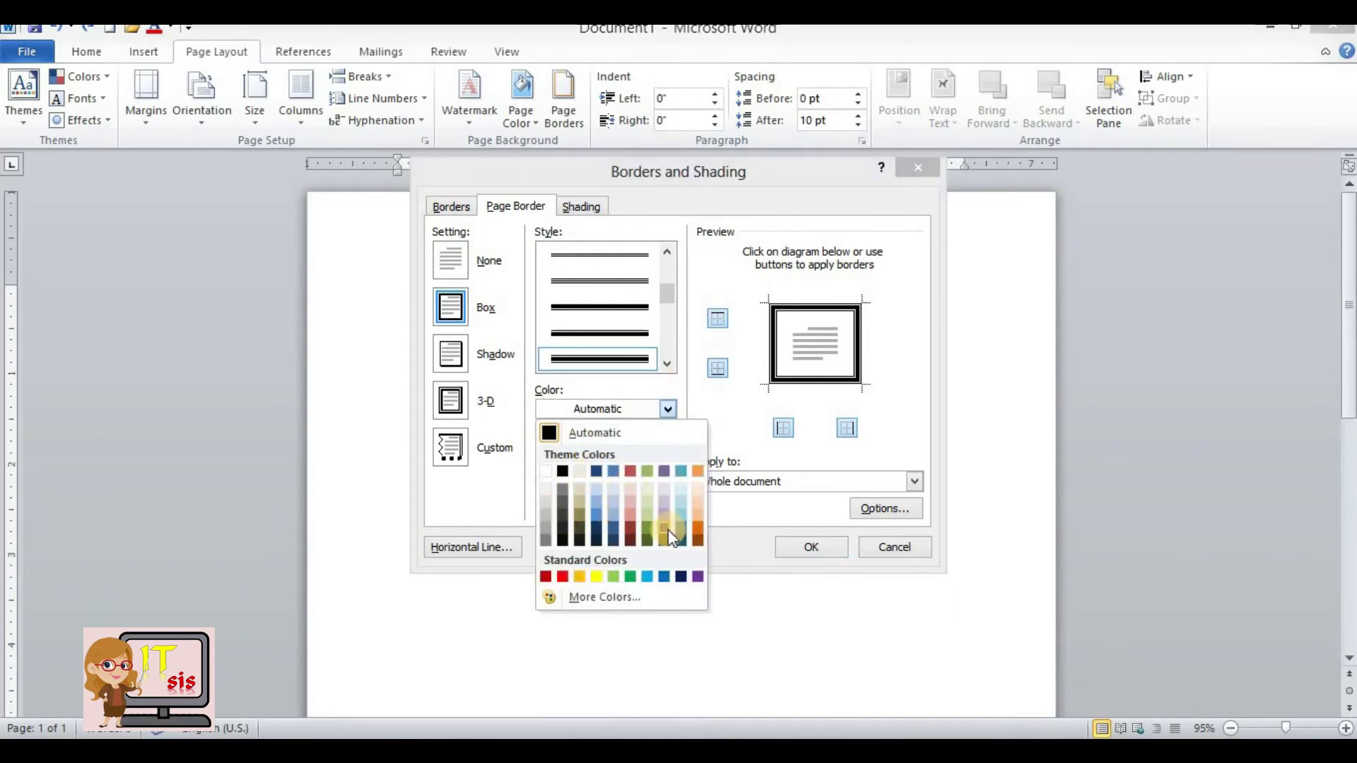
click(563, 576)
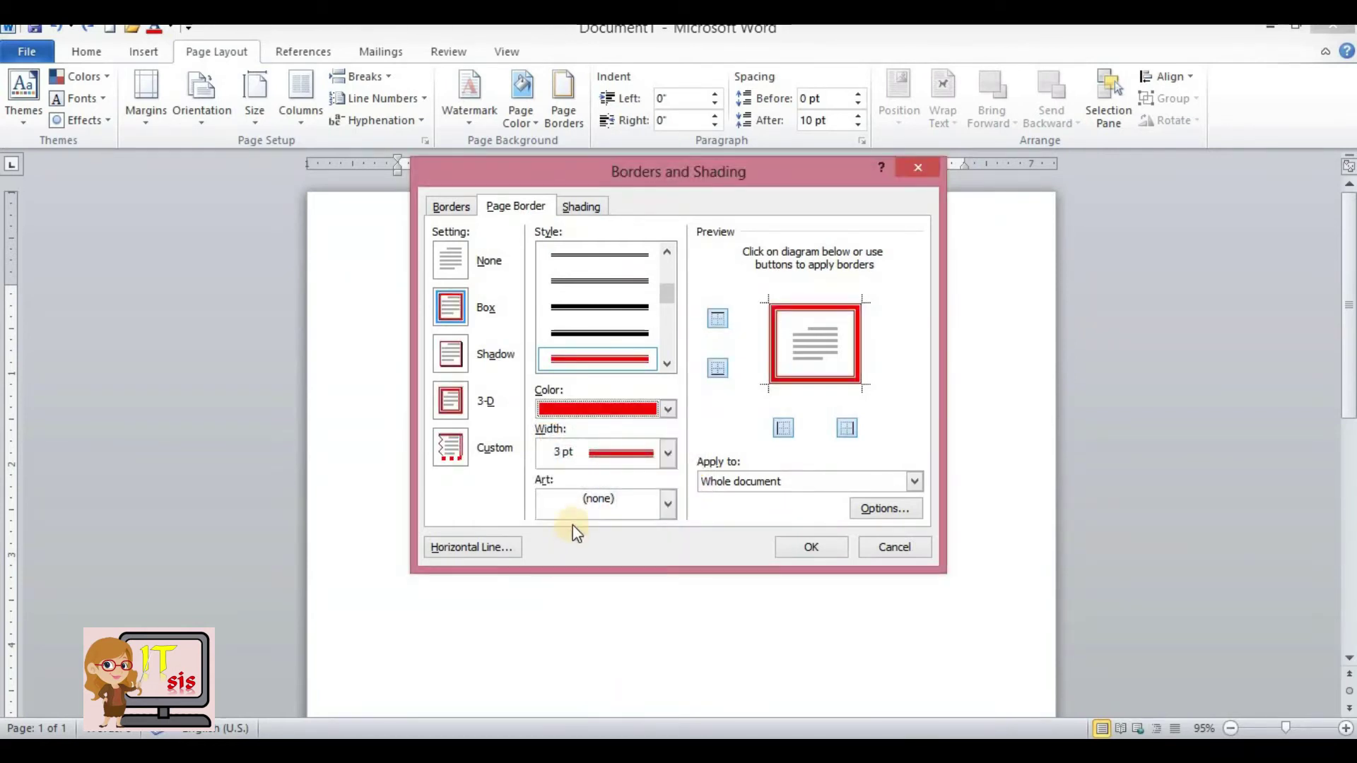
click(667, 452)
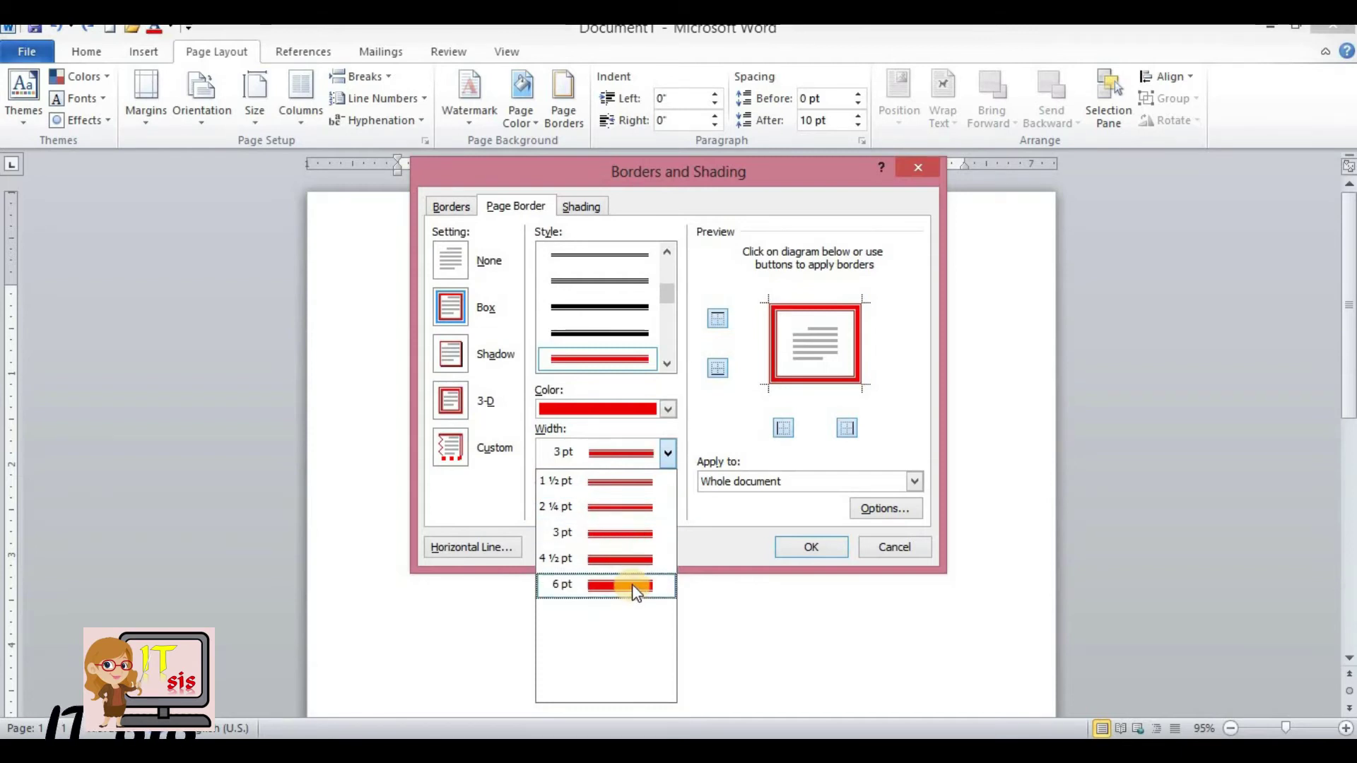
click(616, 535)
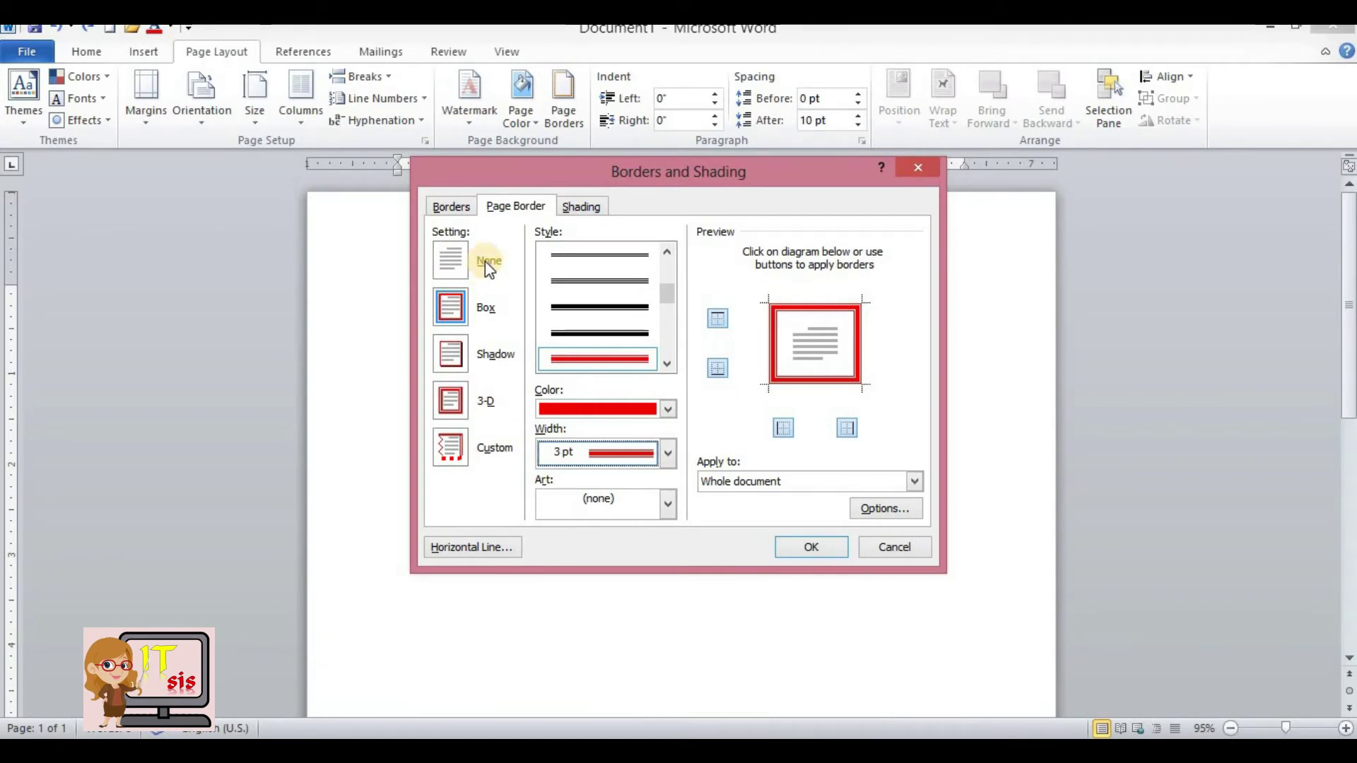
- Switch the setting to None and back to Box, then apply the border
click(450, 259)
click(450, 259)
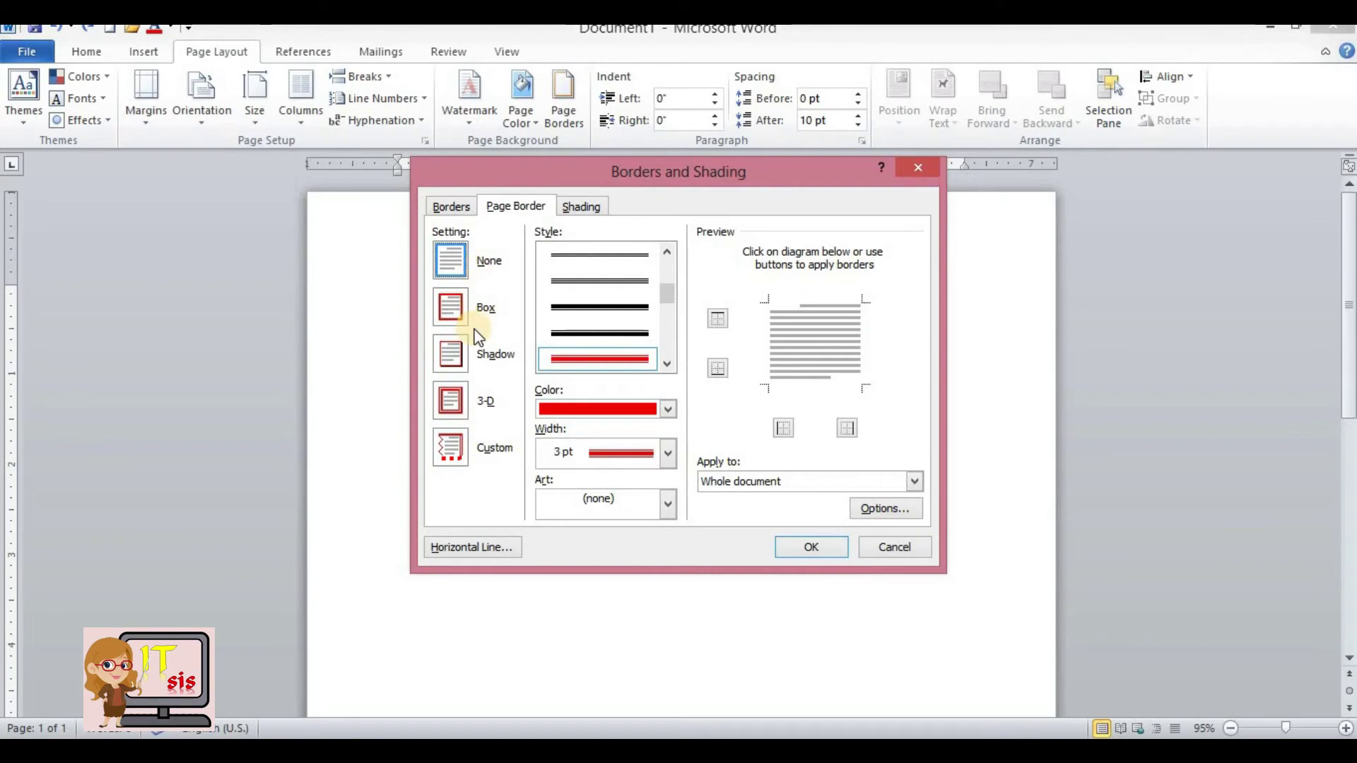
click(456, 316)
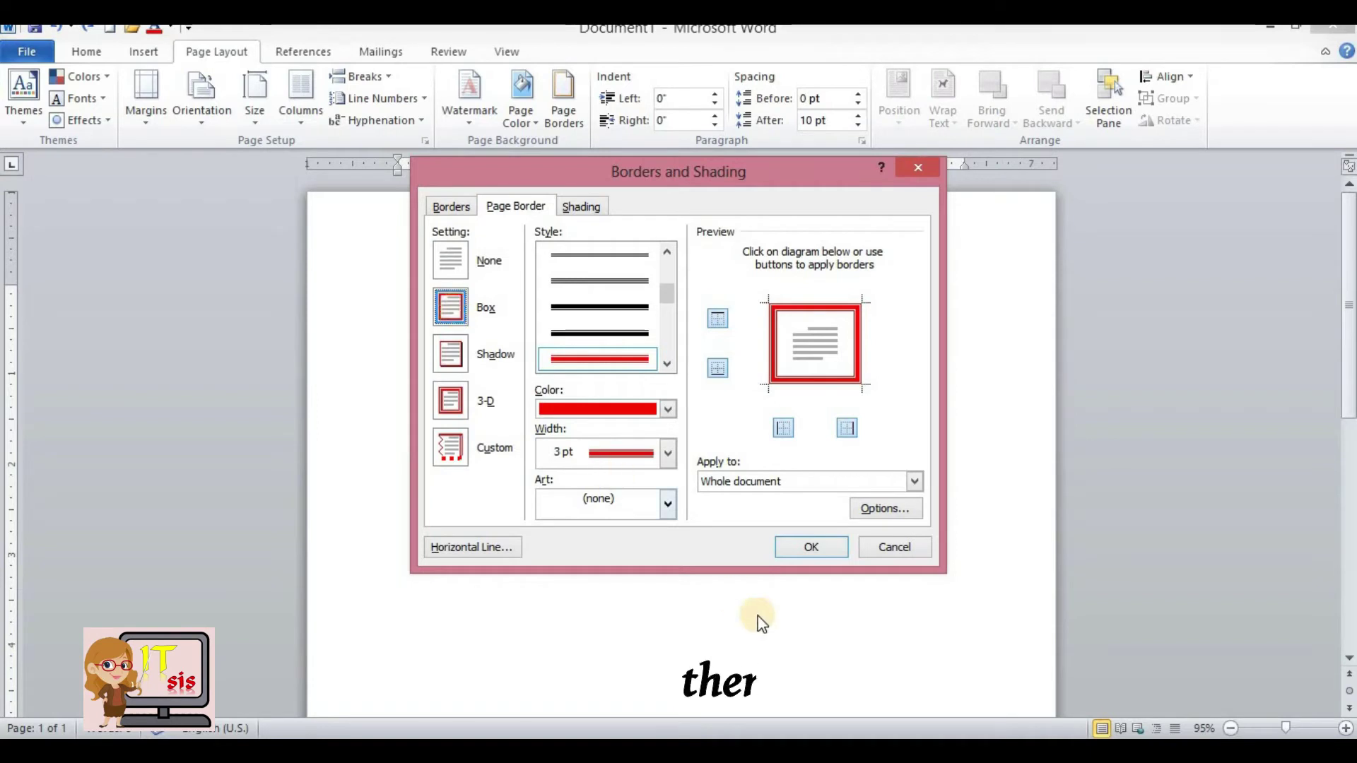
click(804, 550)
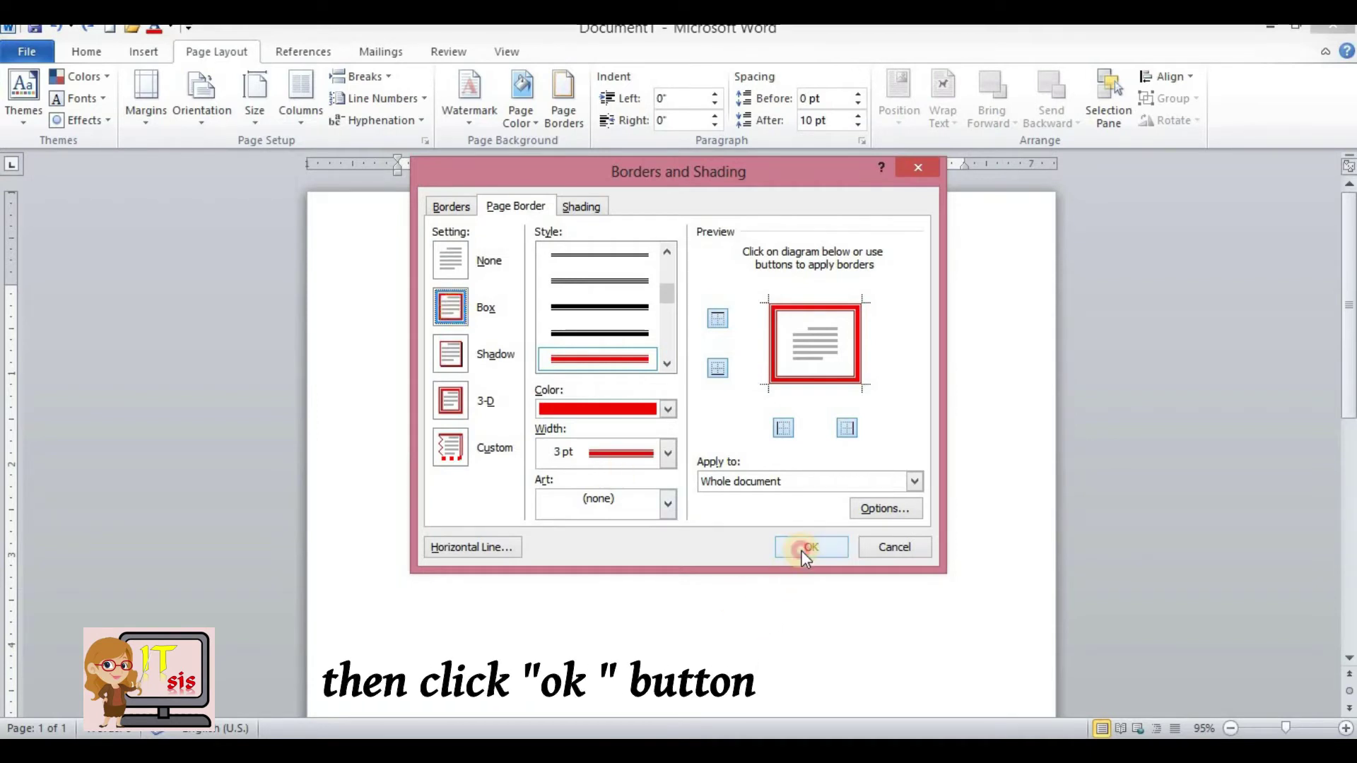
click(805, 550)
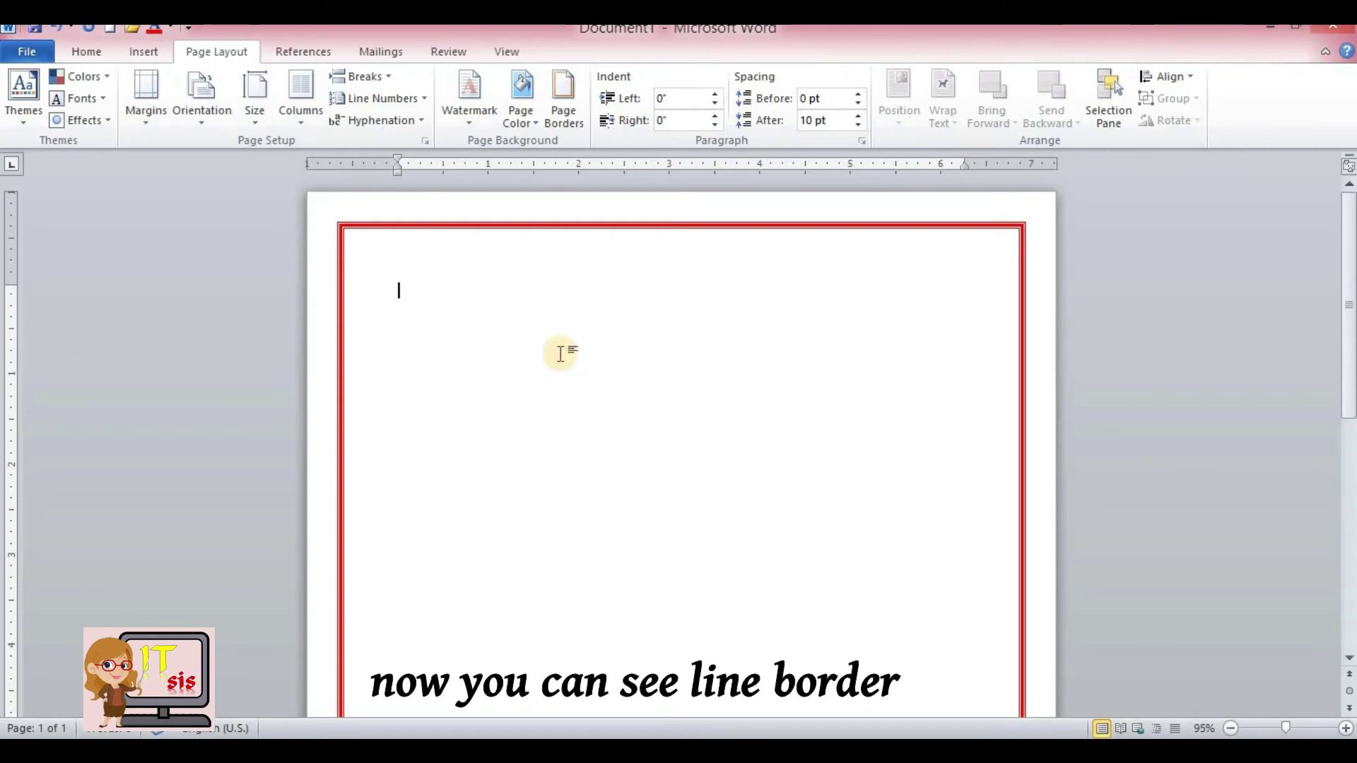
- Reopen the Borders and Shading dialog on the Page Border tab
click(558, 122)
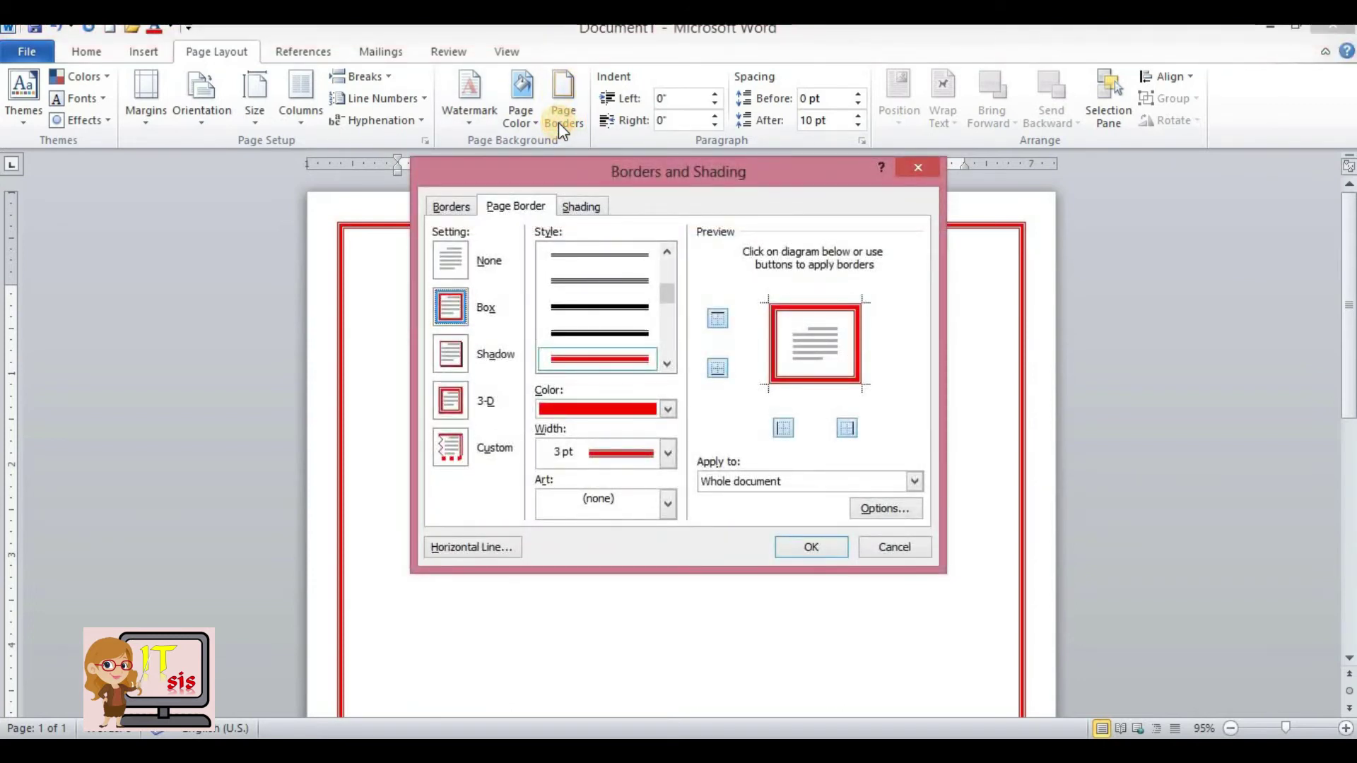
- Choose blue from the More Colors Standard hexagon as the border colour
click(668, 410)
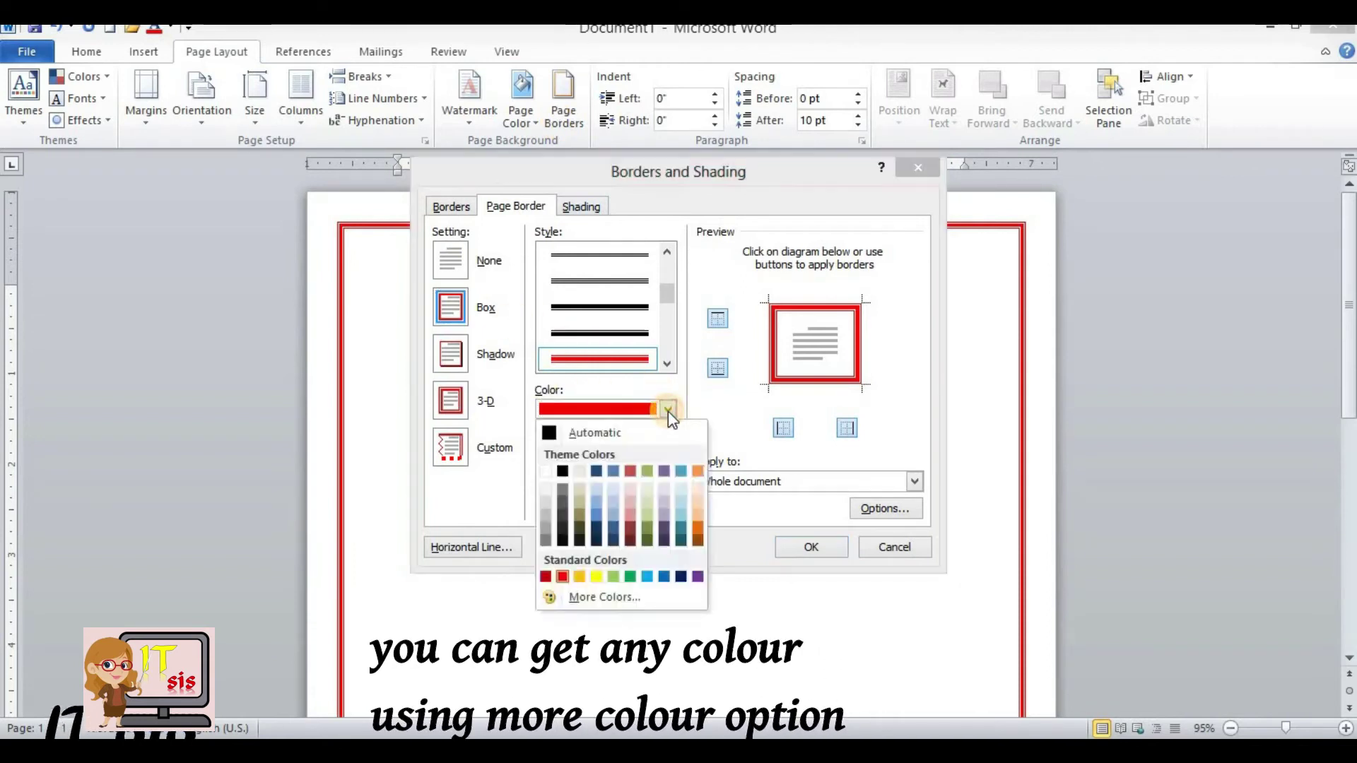
click(602, 598)
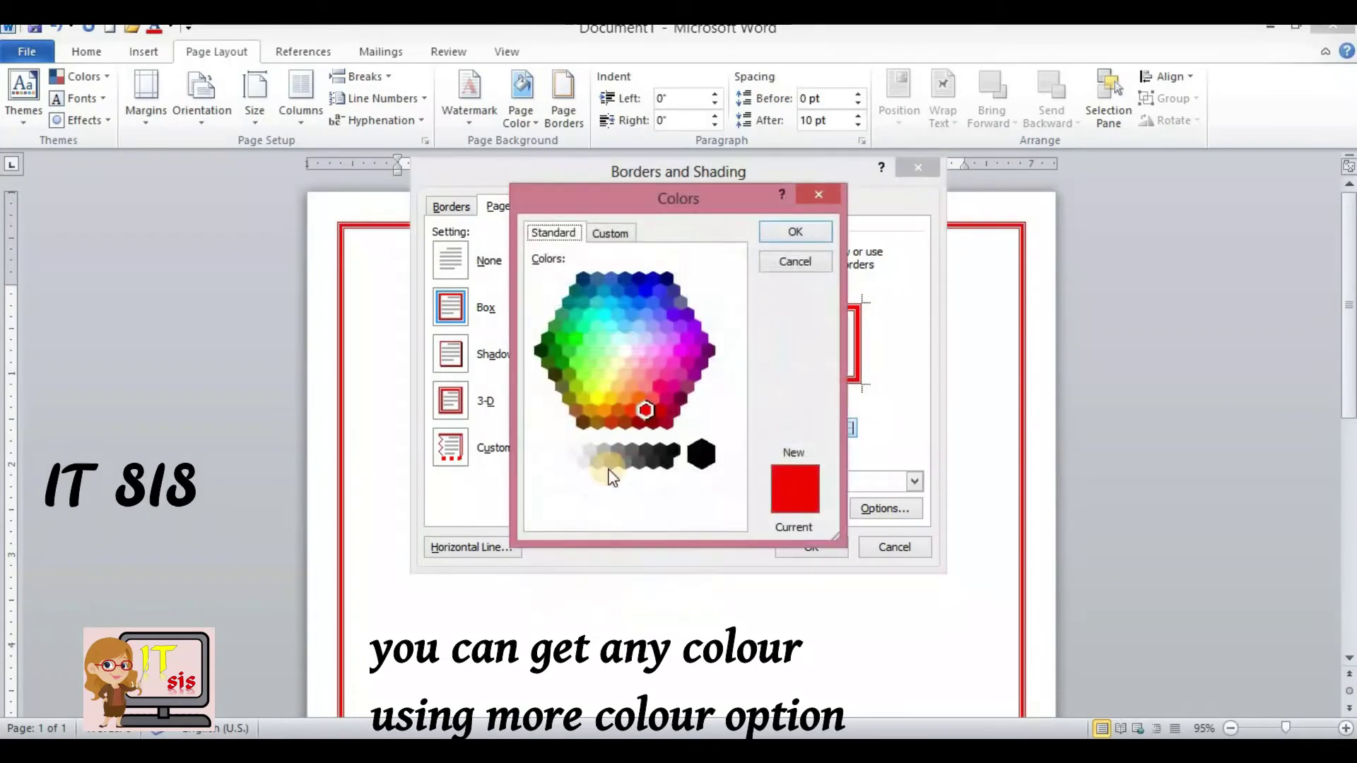
click(650, 283)
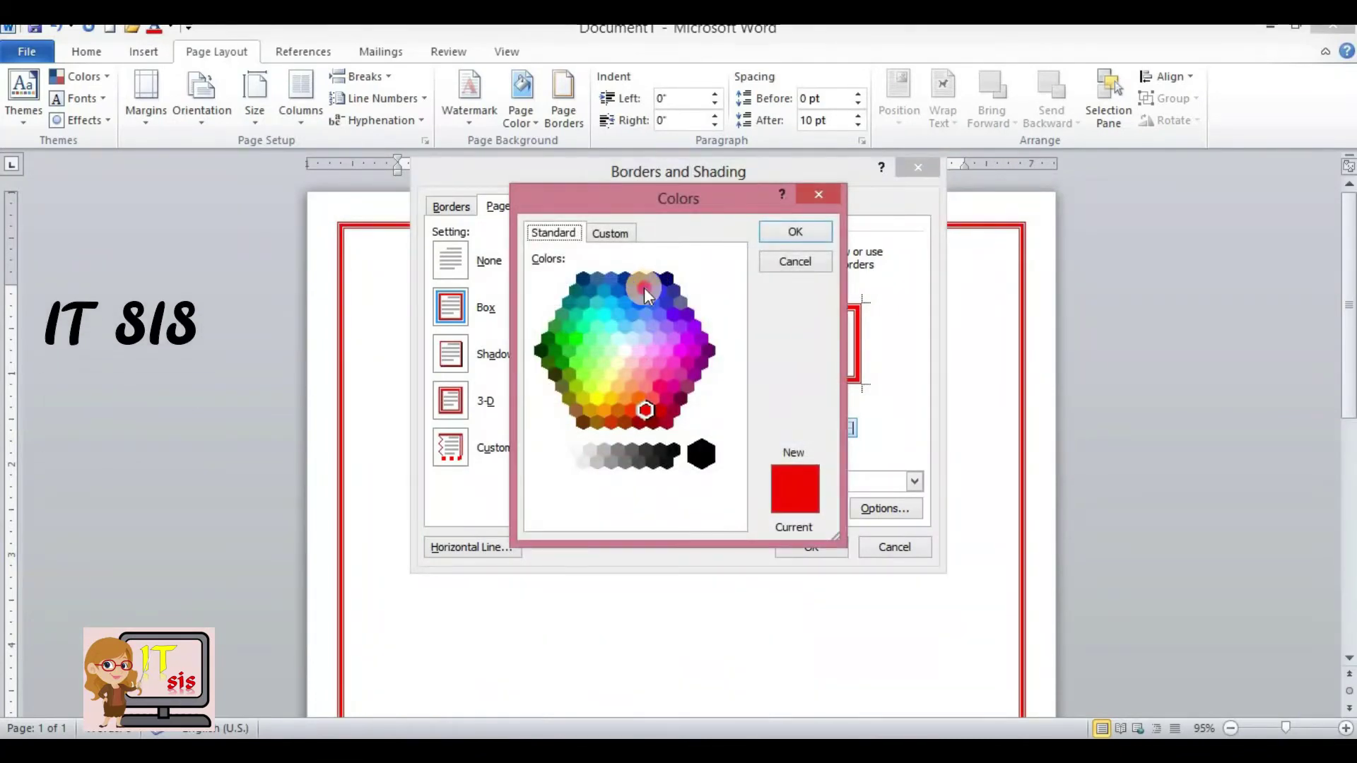
click(779, 234)
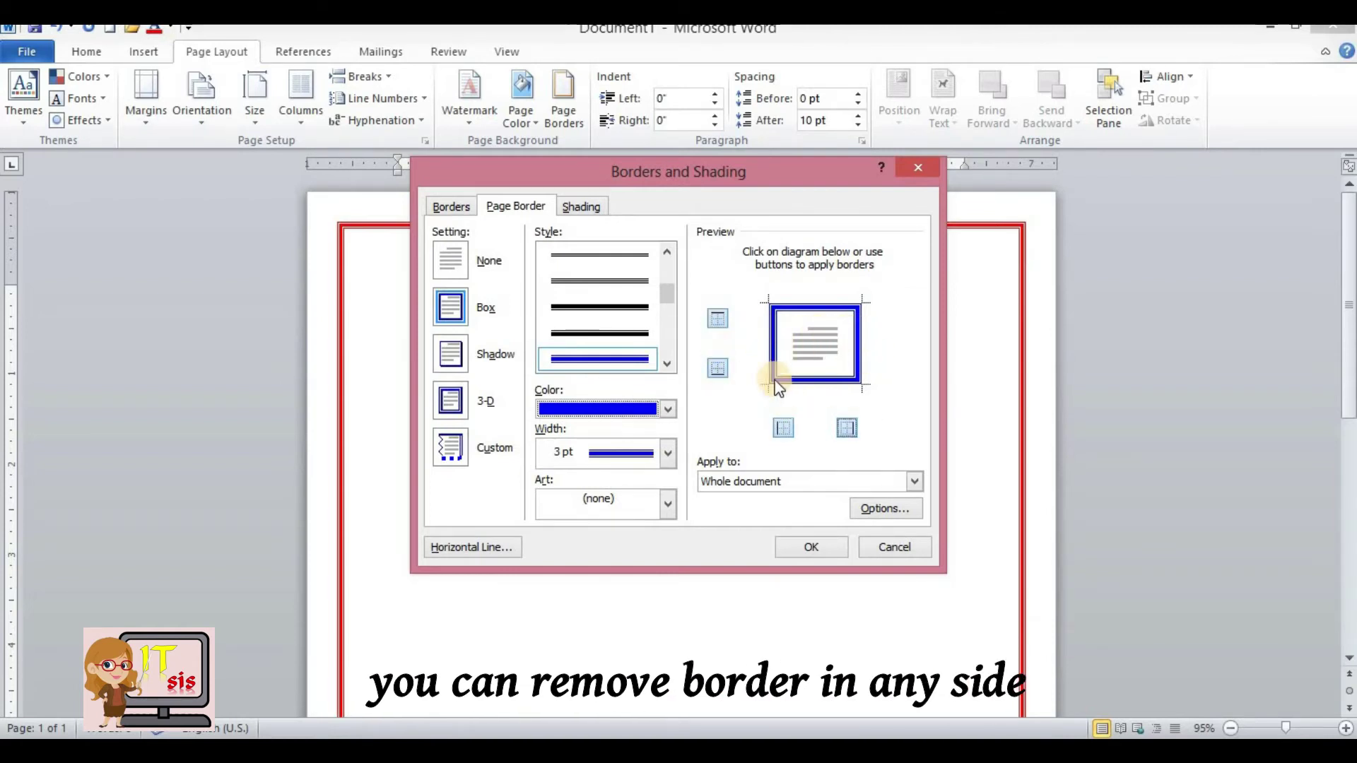
- Remove the top and bottom edges, keeping only the left and right borders, and apply
click(717, 318)
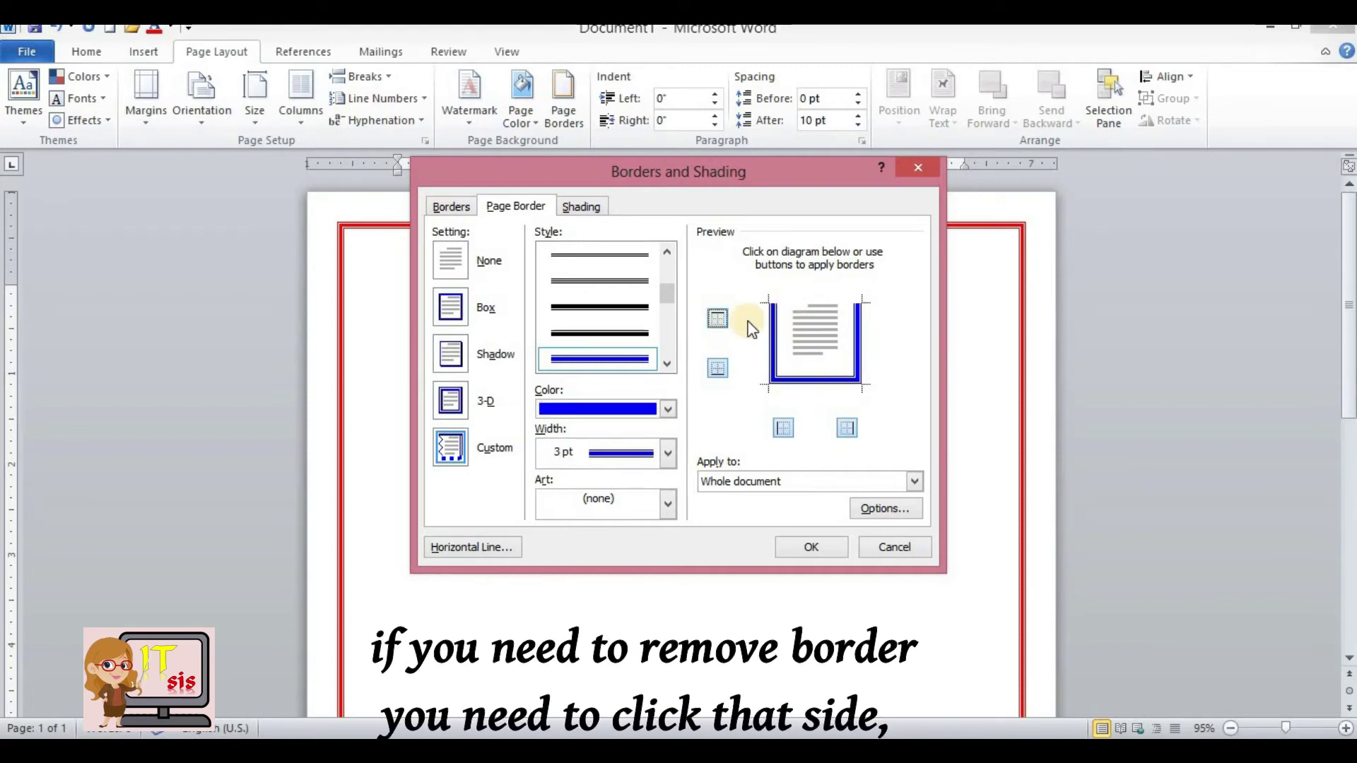
click(716, 322)
click(715, 320)
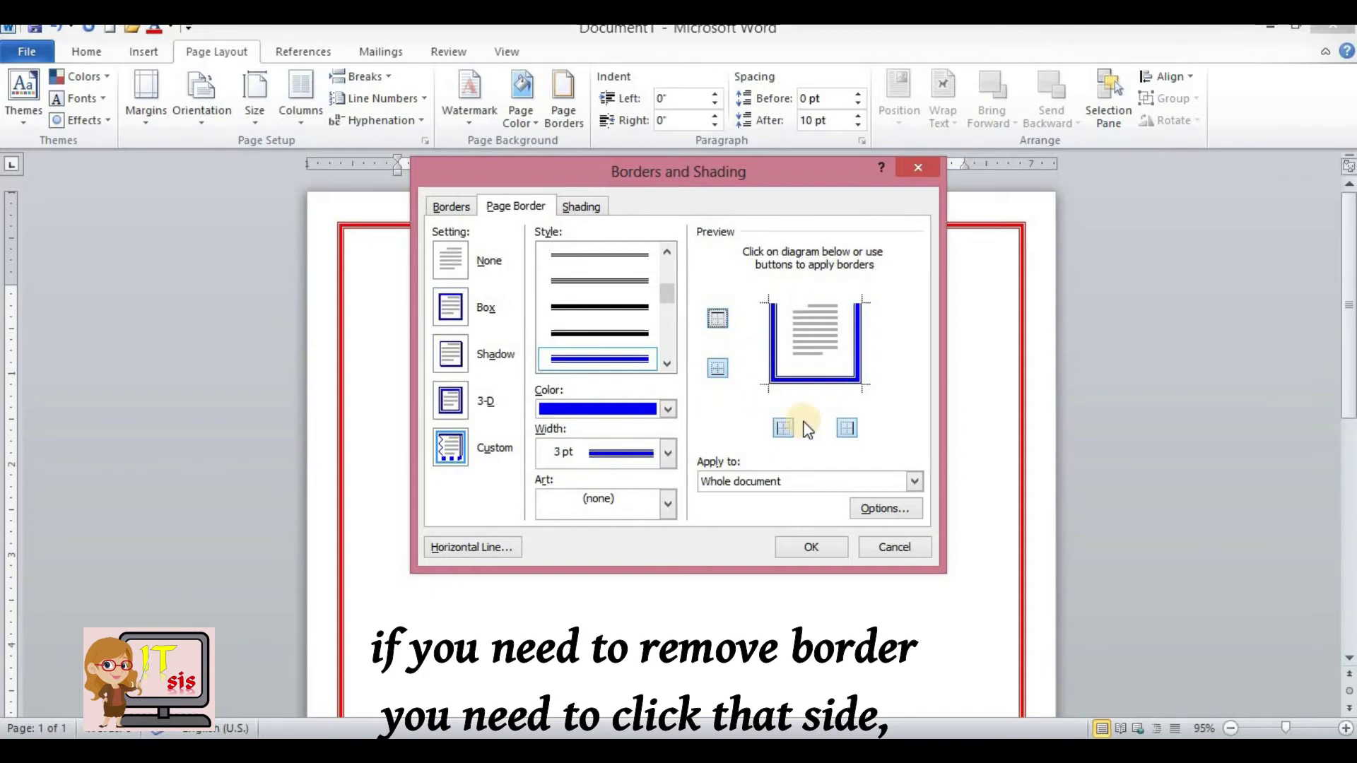
click(718, 368)
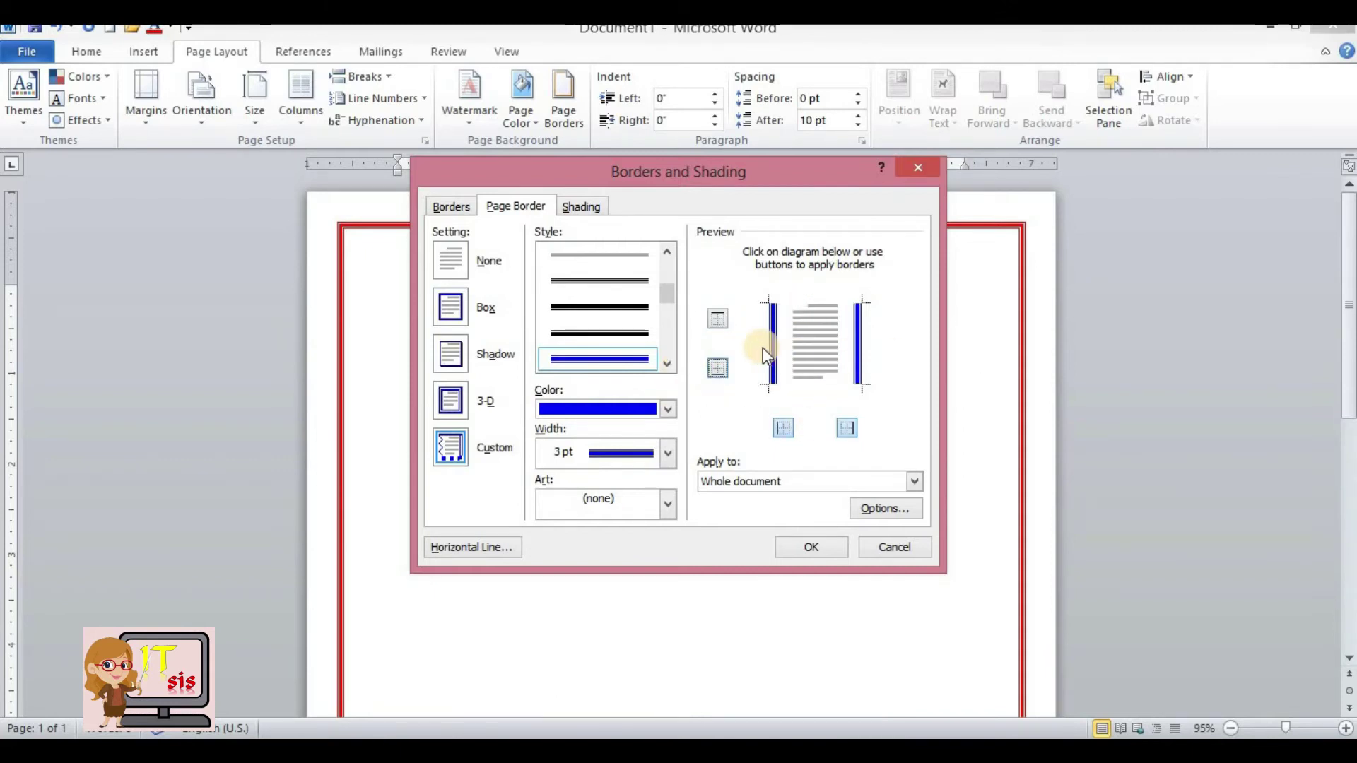
click(828, 545)
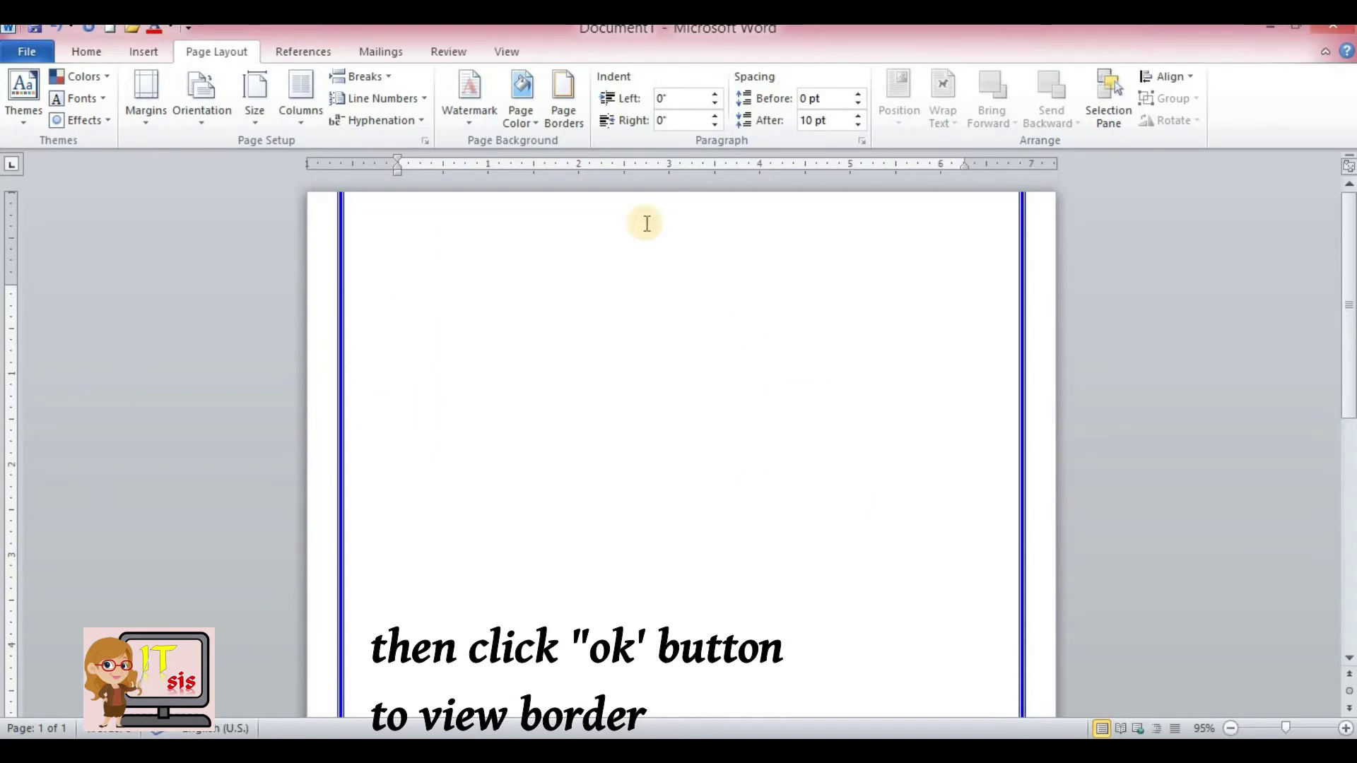
- Reopen Page Borders, which still holds the blue 3 pt left-and-right border
click(571, 133)
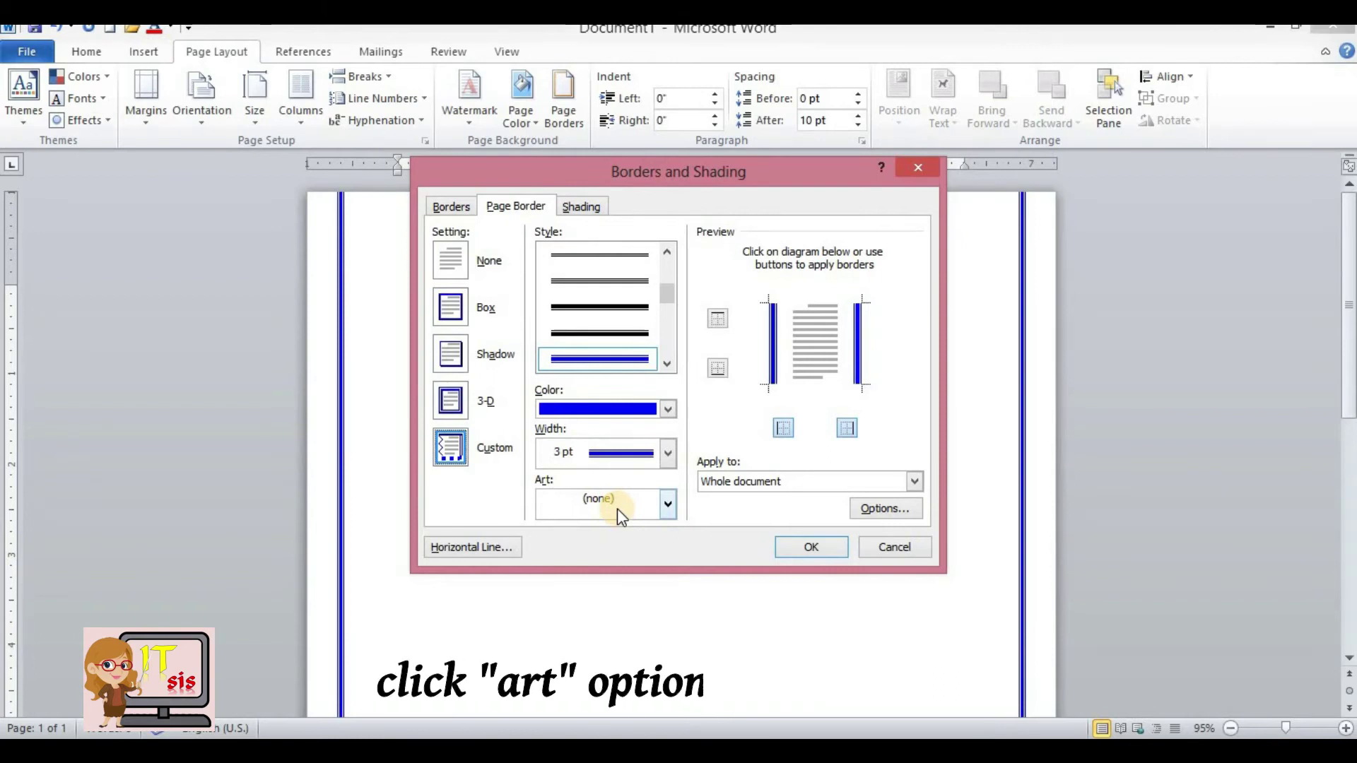
- Choose the red-flower design from the Art list
click(667, 504)
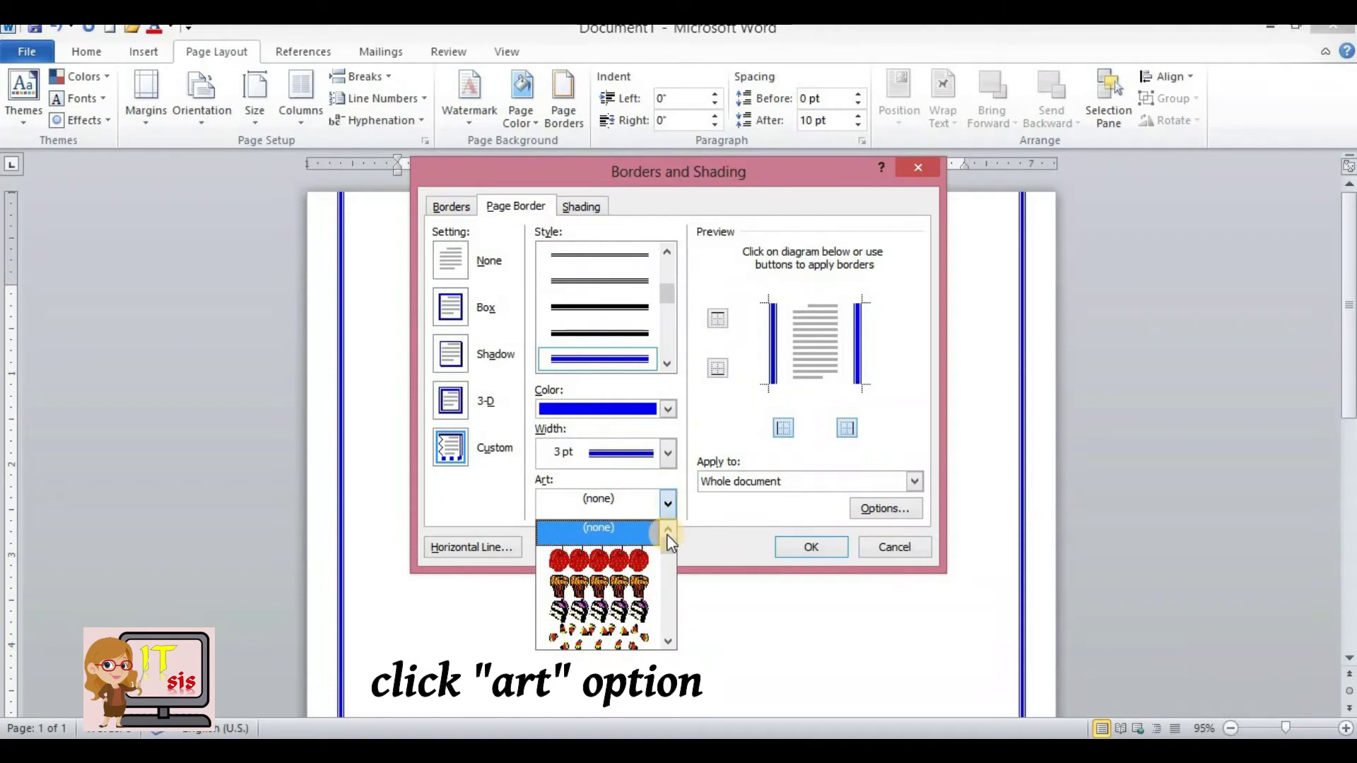
drag(667, 545, 669, 557)
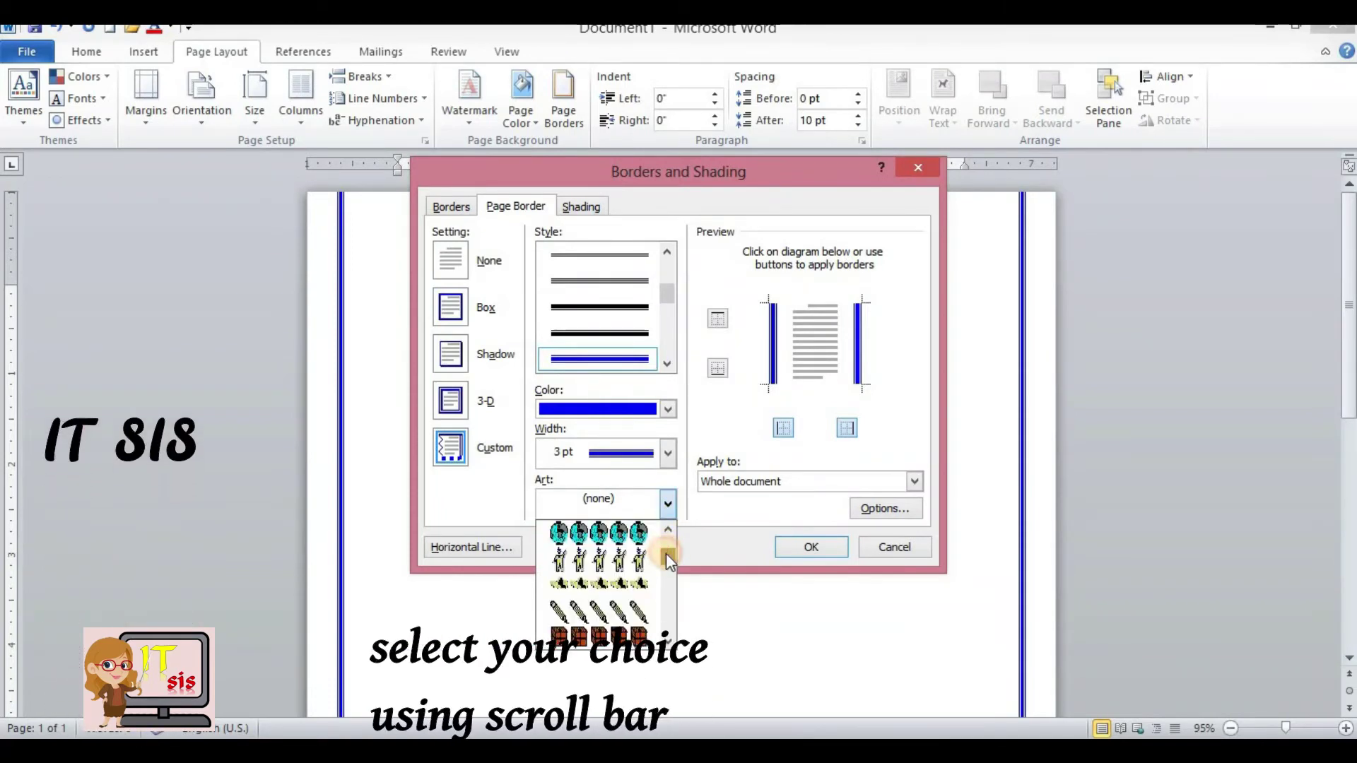
drag(666, 553, 666, 558)
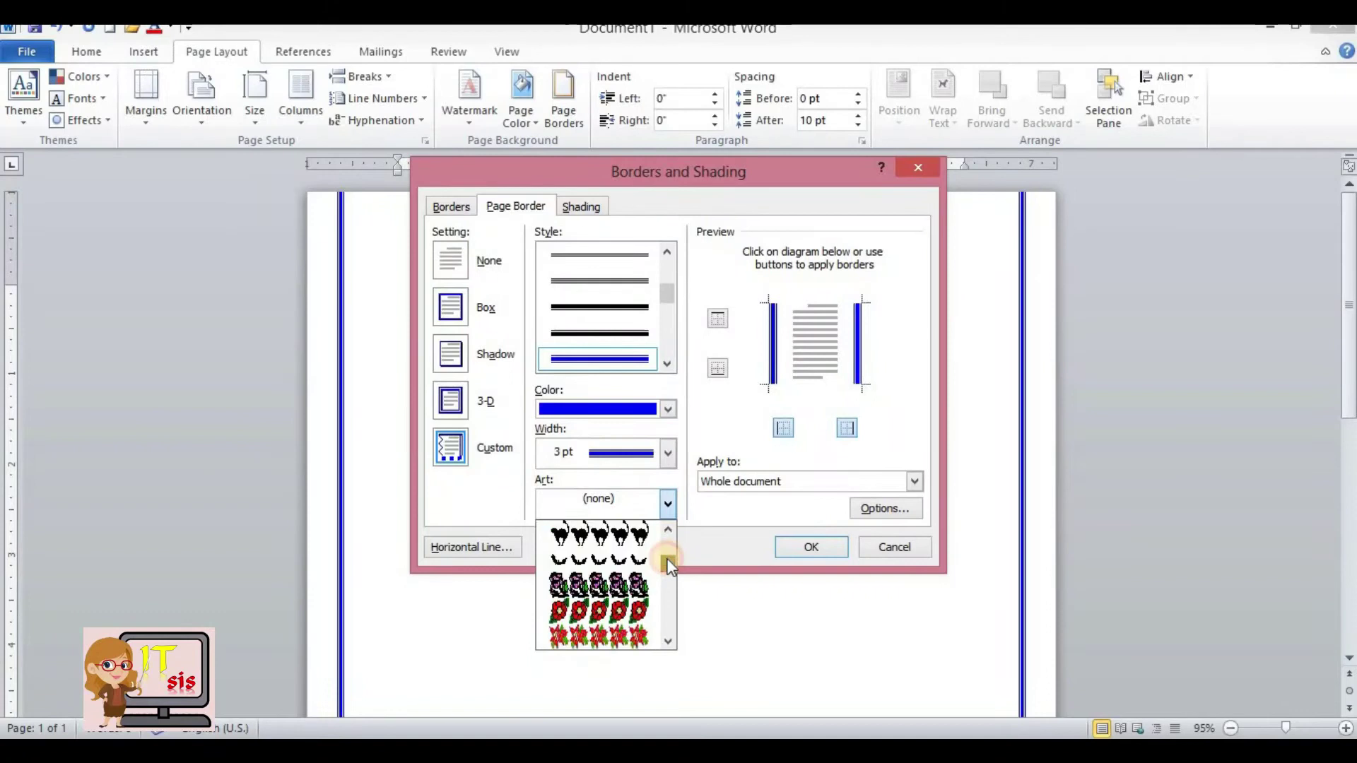
click(646, 612)
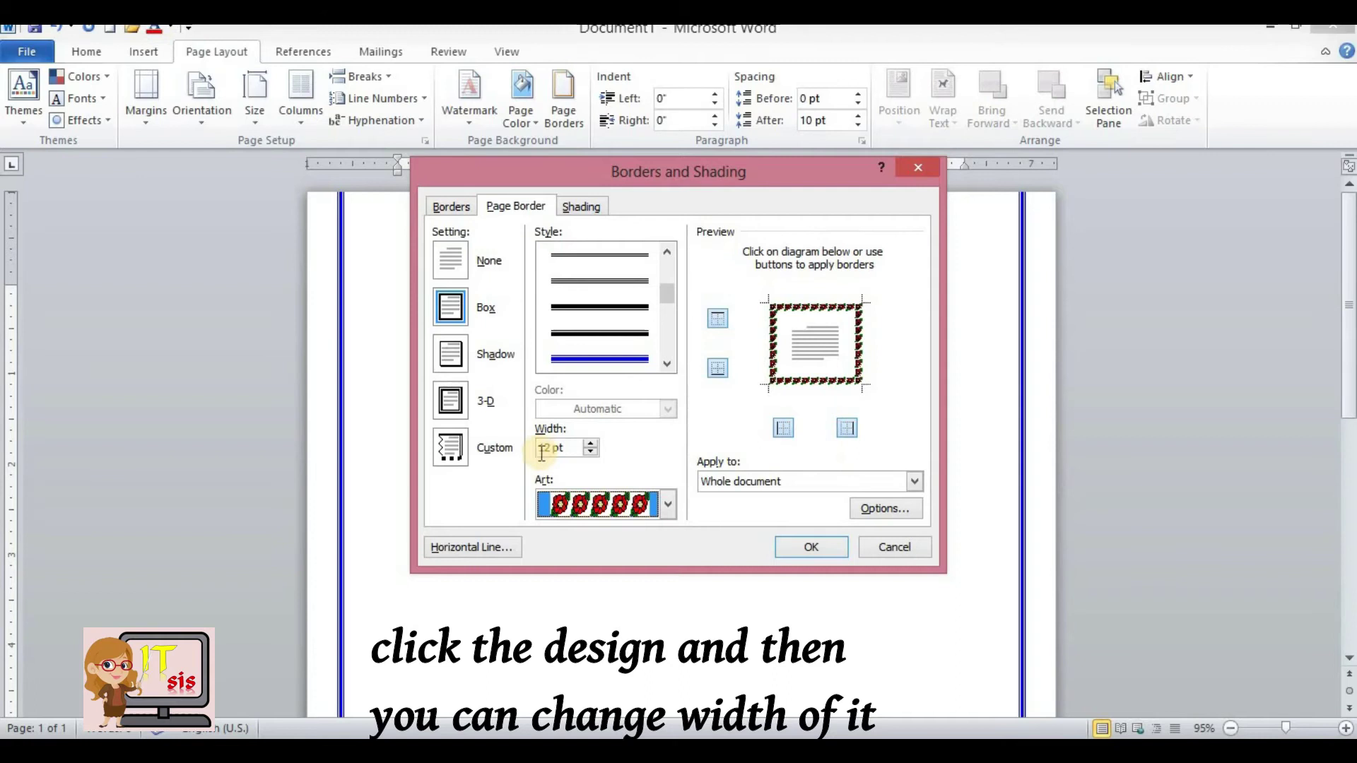
- Raise the art border width to 31 pt and apply it to the page
click(590, 443)
click(591, 443)
click(591, 443)
click(591, 443)
click(591, 443)
click(591, 443)
click(591, 443)
click(590, 443)
click(591, 444)
click(591, 443)
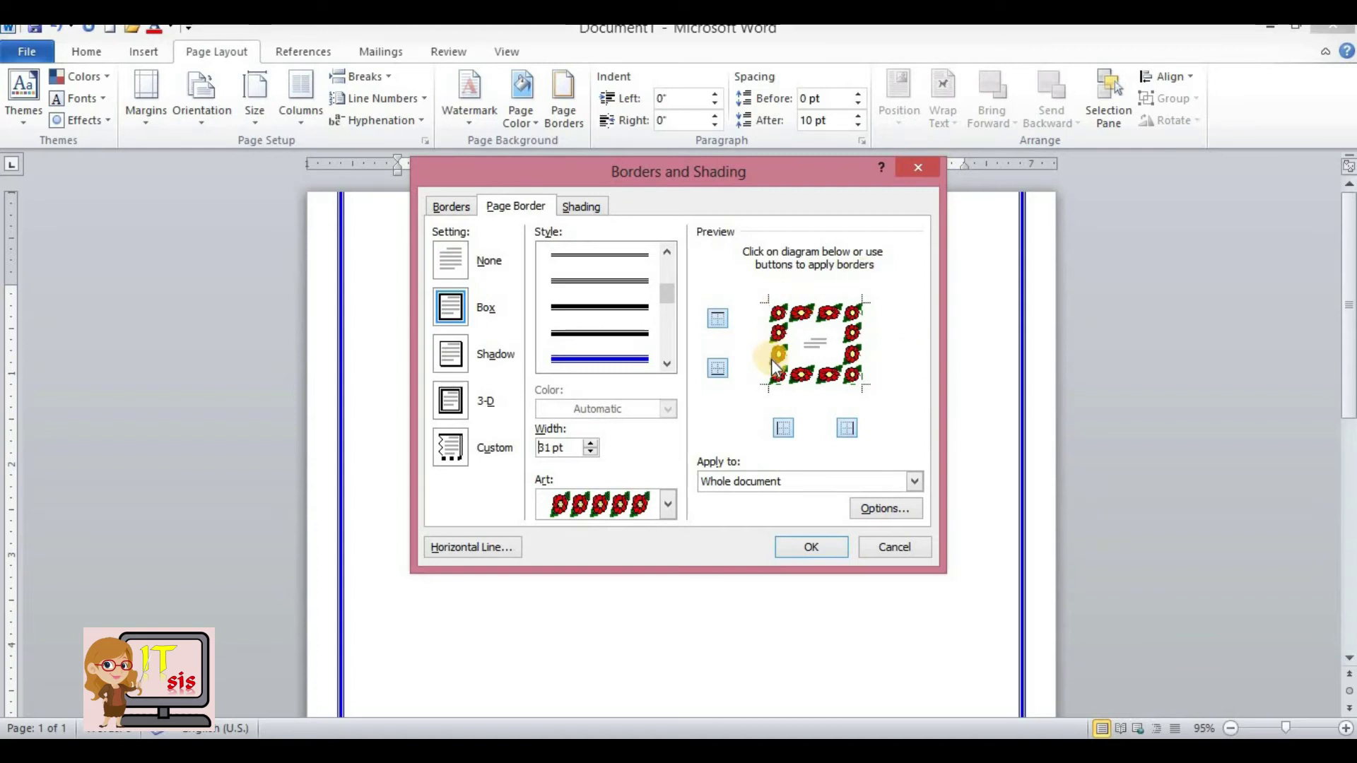
click(581, 450)
click(567, 459)
click(556, 447)
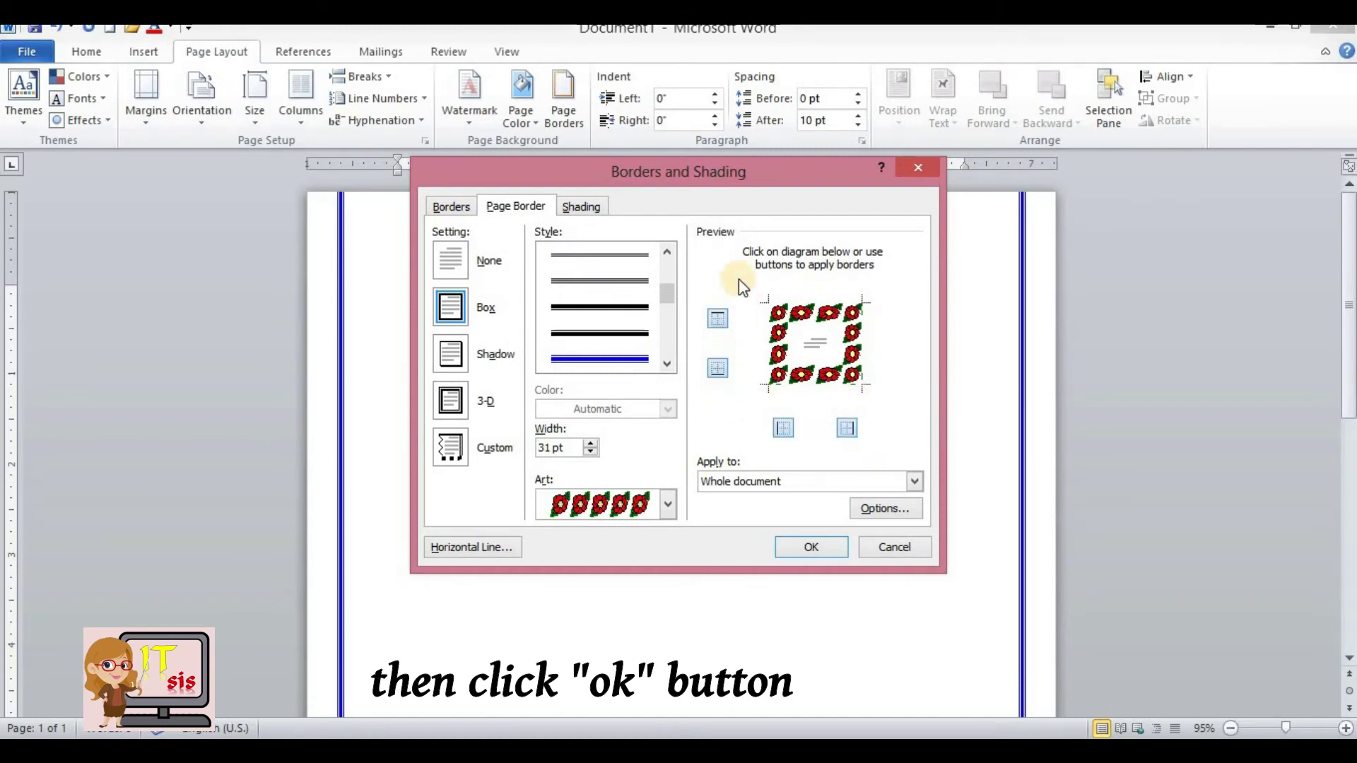
click(812, 547)
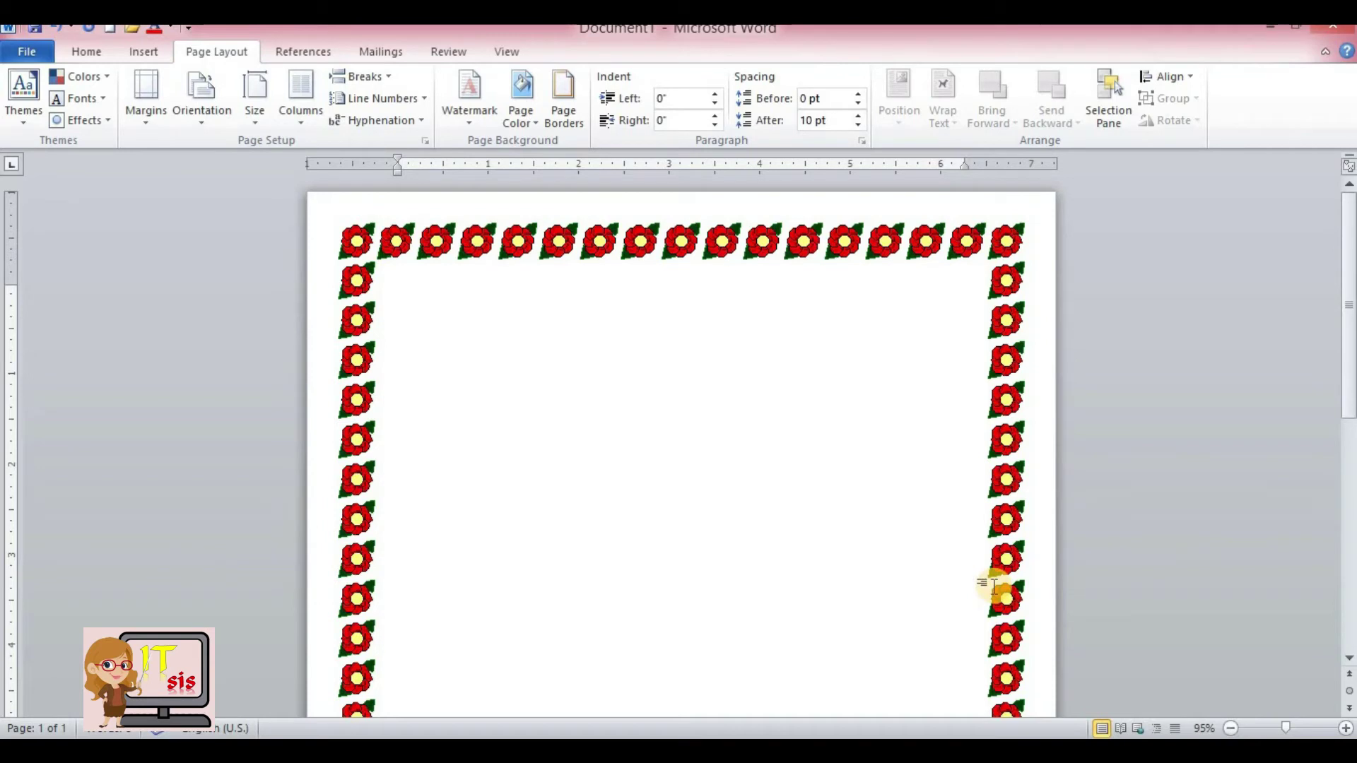
- Undo the red-flower art border with Ctrl+Z
key(ctrl+z)
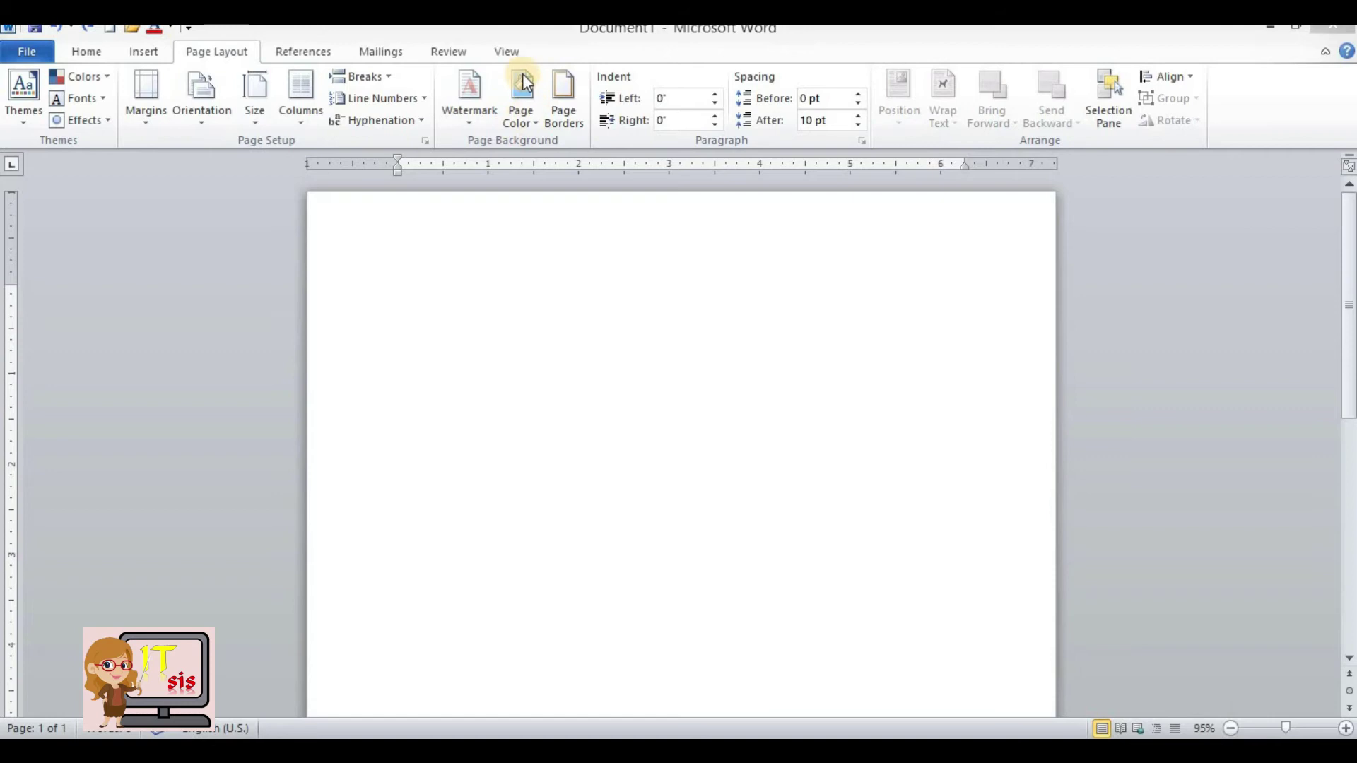
- Set the page colour to a light blue theme colour
click(534, 123)
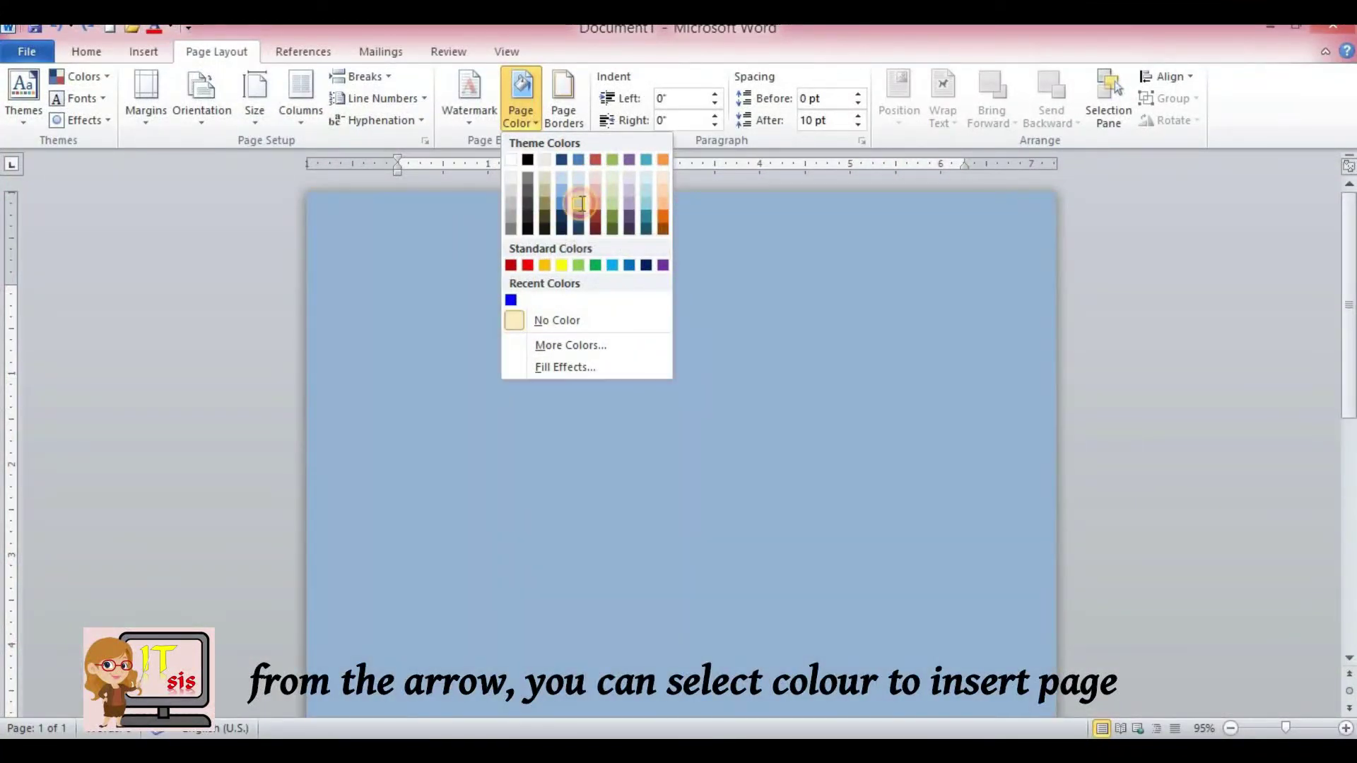
click(579, 204)
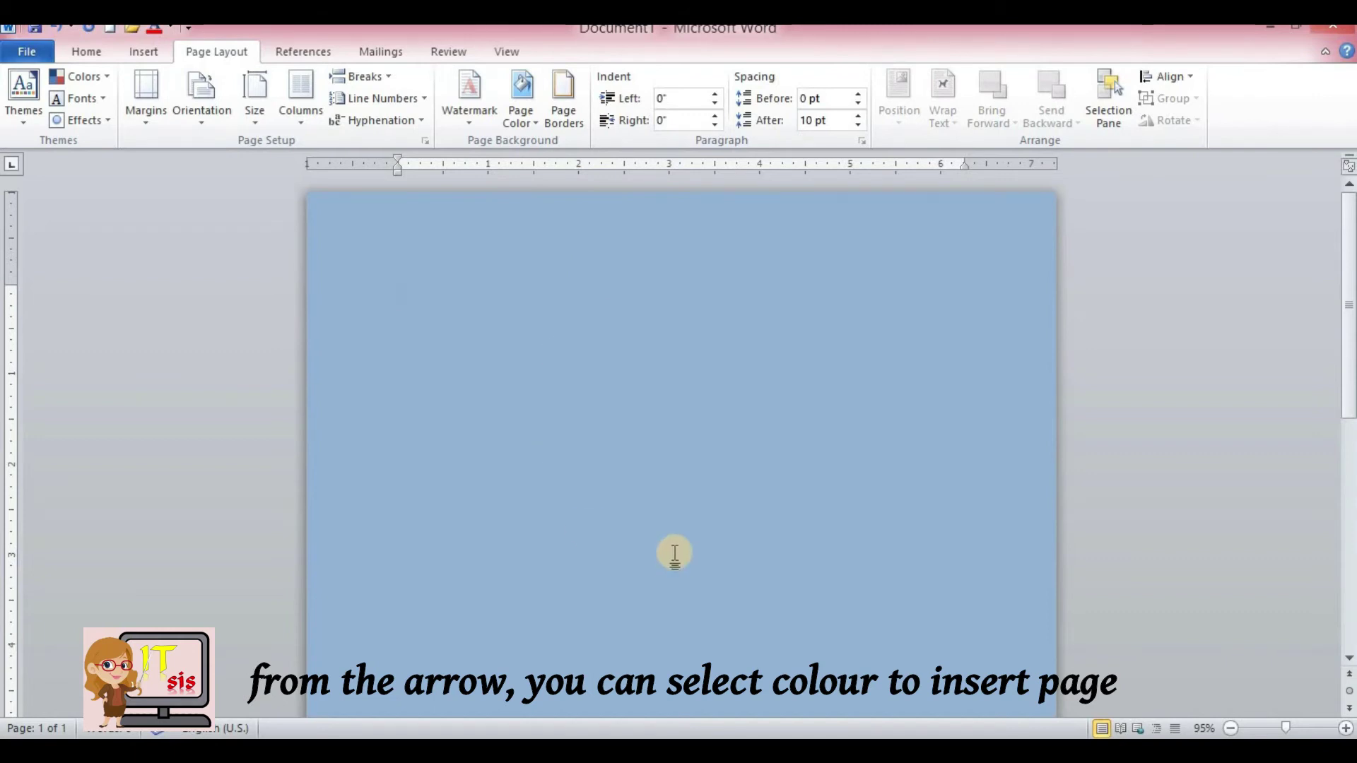
click(534, 120)
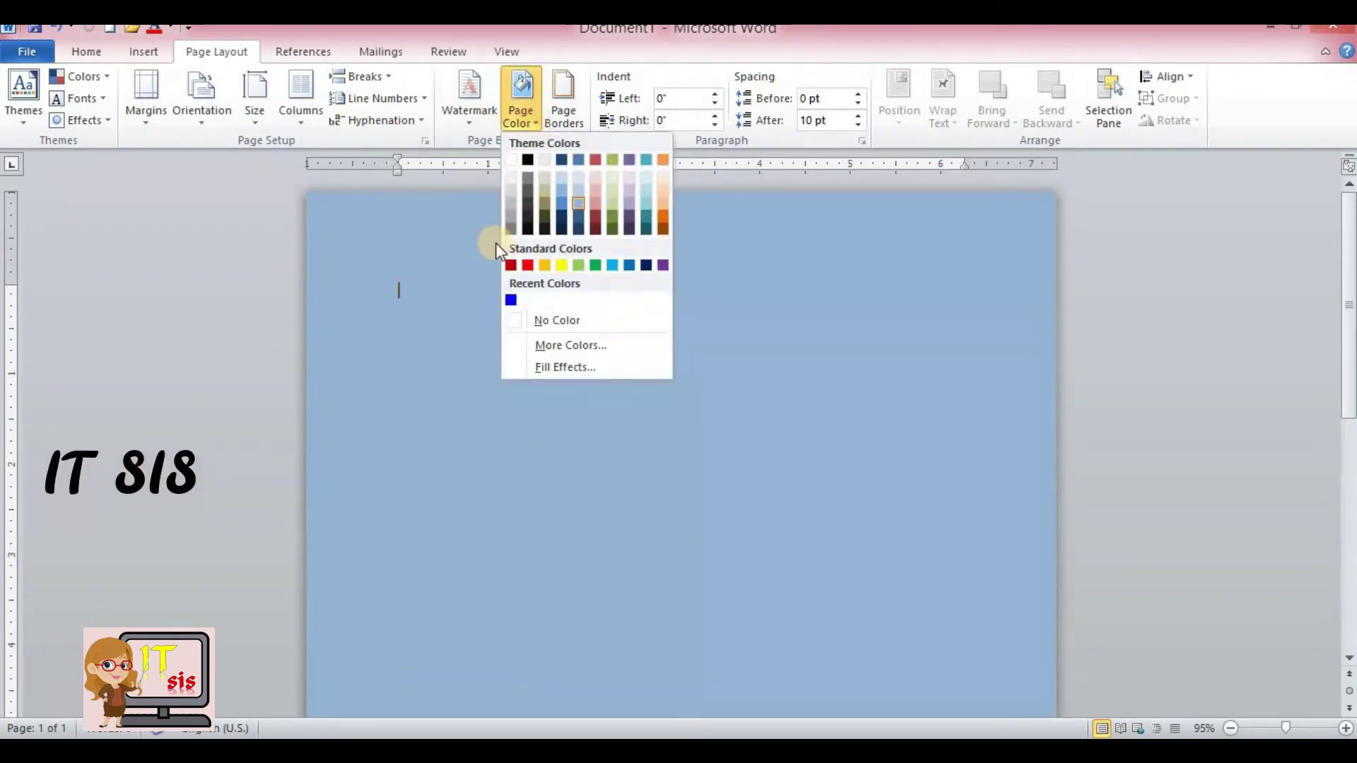
- Pick bright pink from the More Colors Standard hexagon as the page colour
click(544, 344)
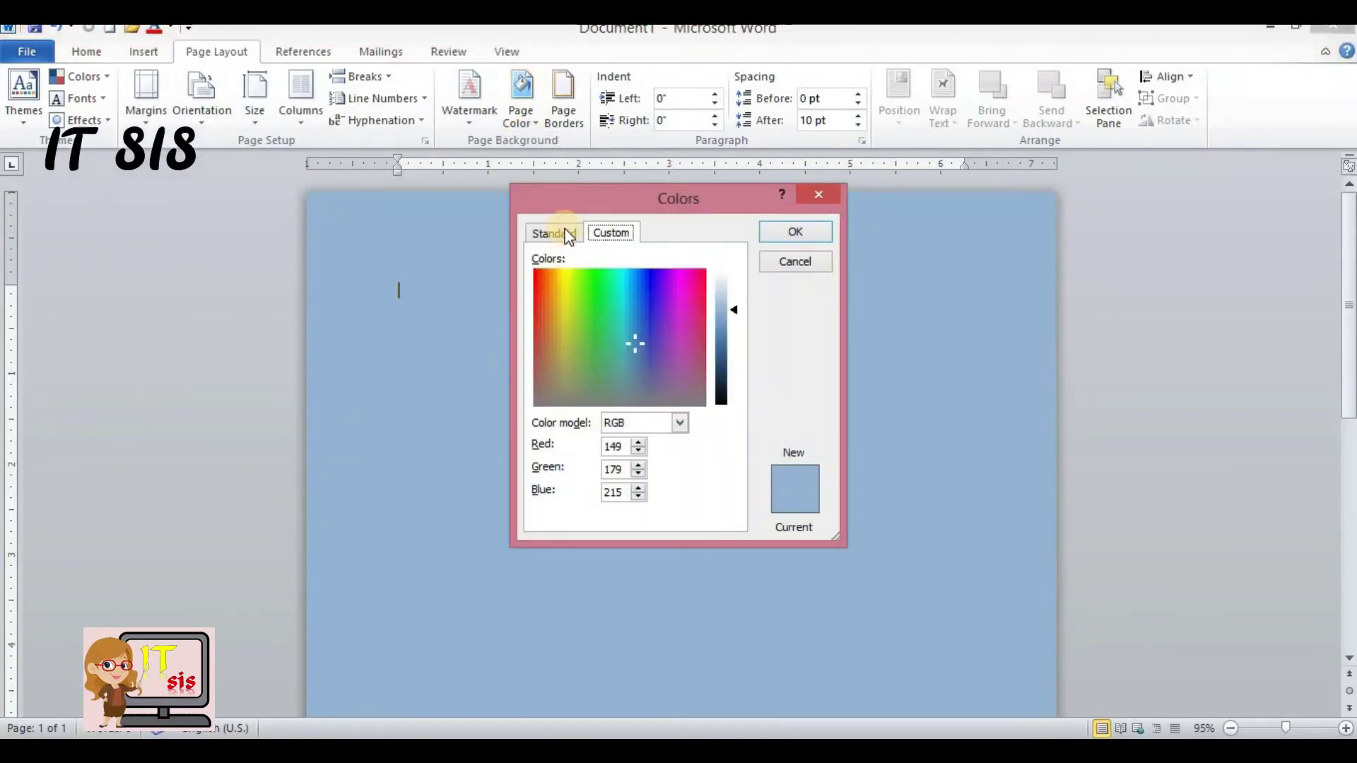
click(553, 225)
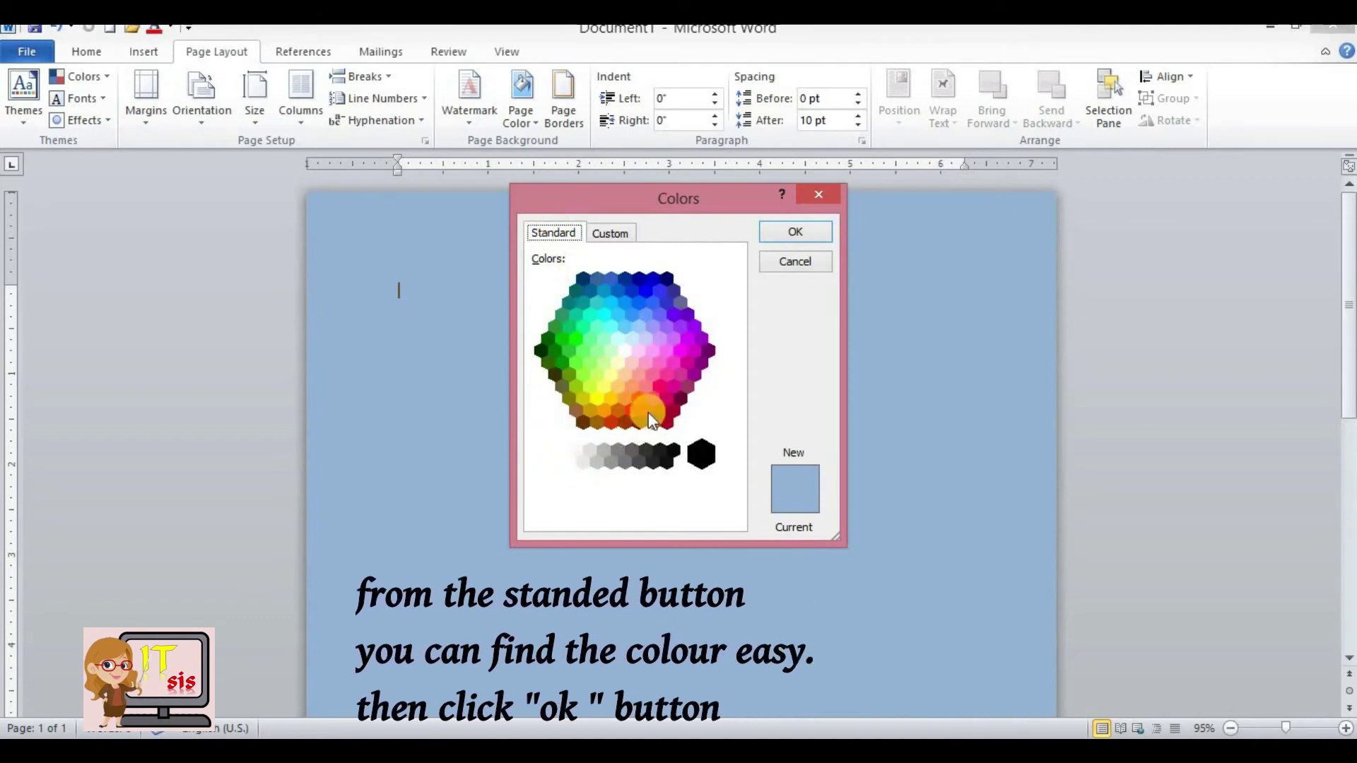
click(665, 374)
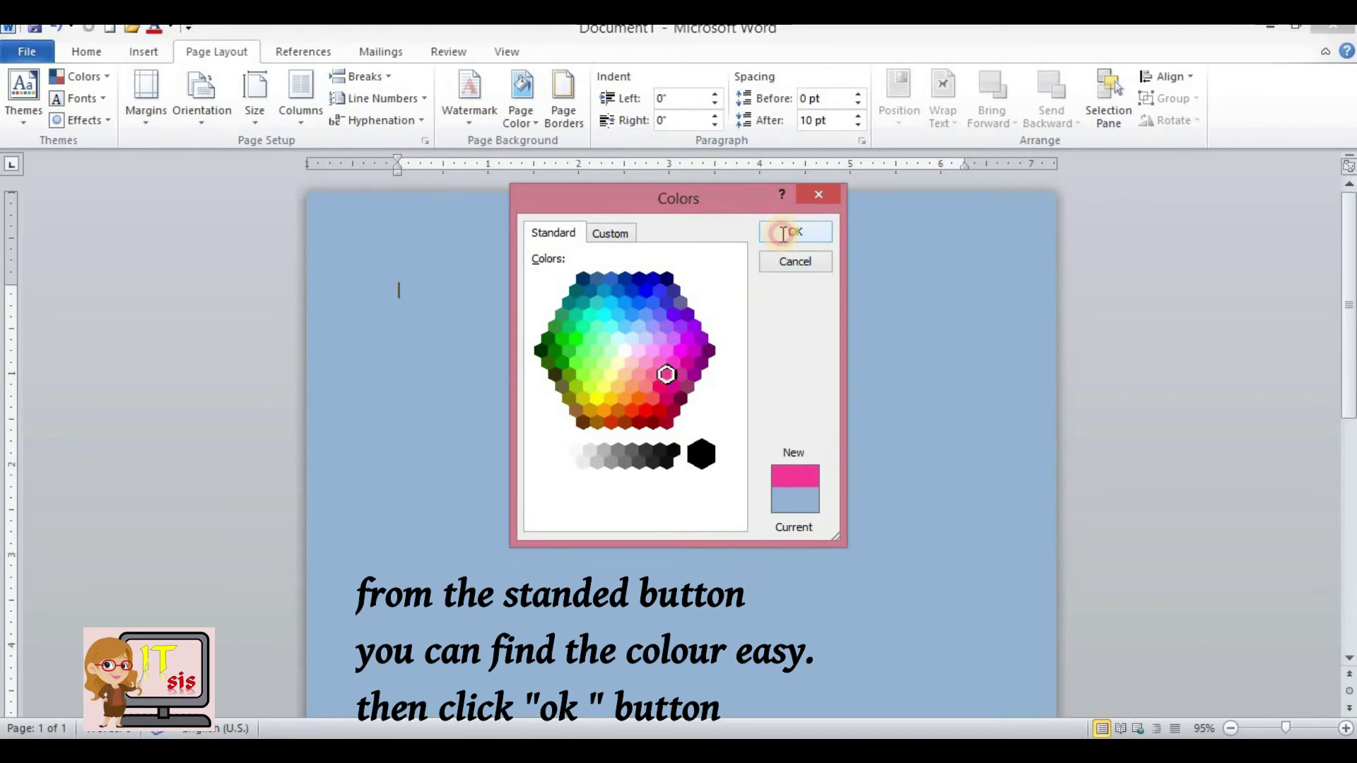
click(785, 239)
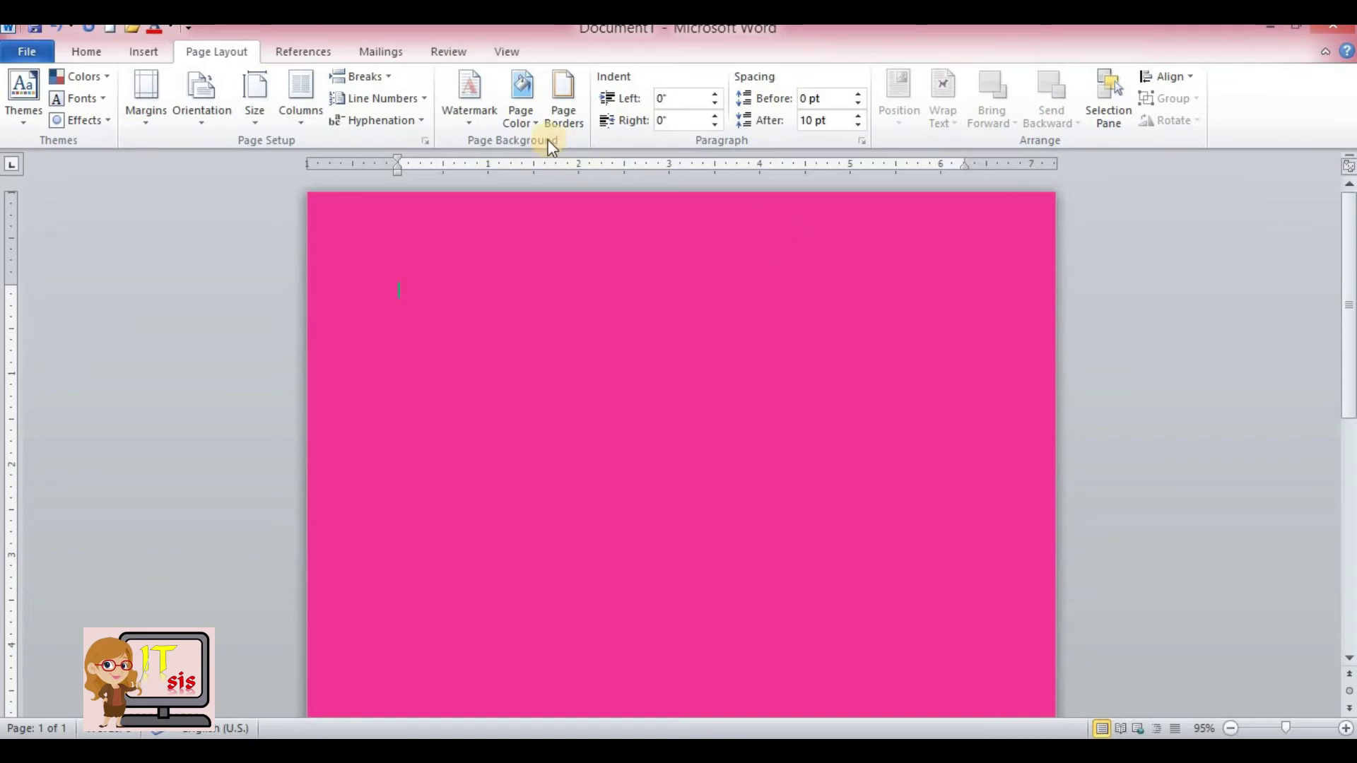
click(536, 122)
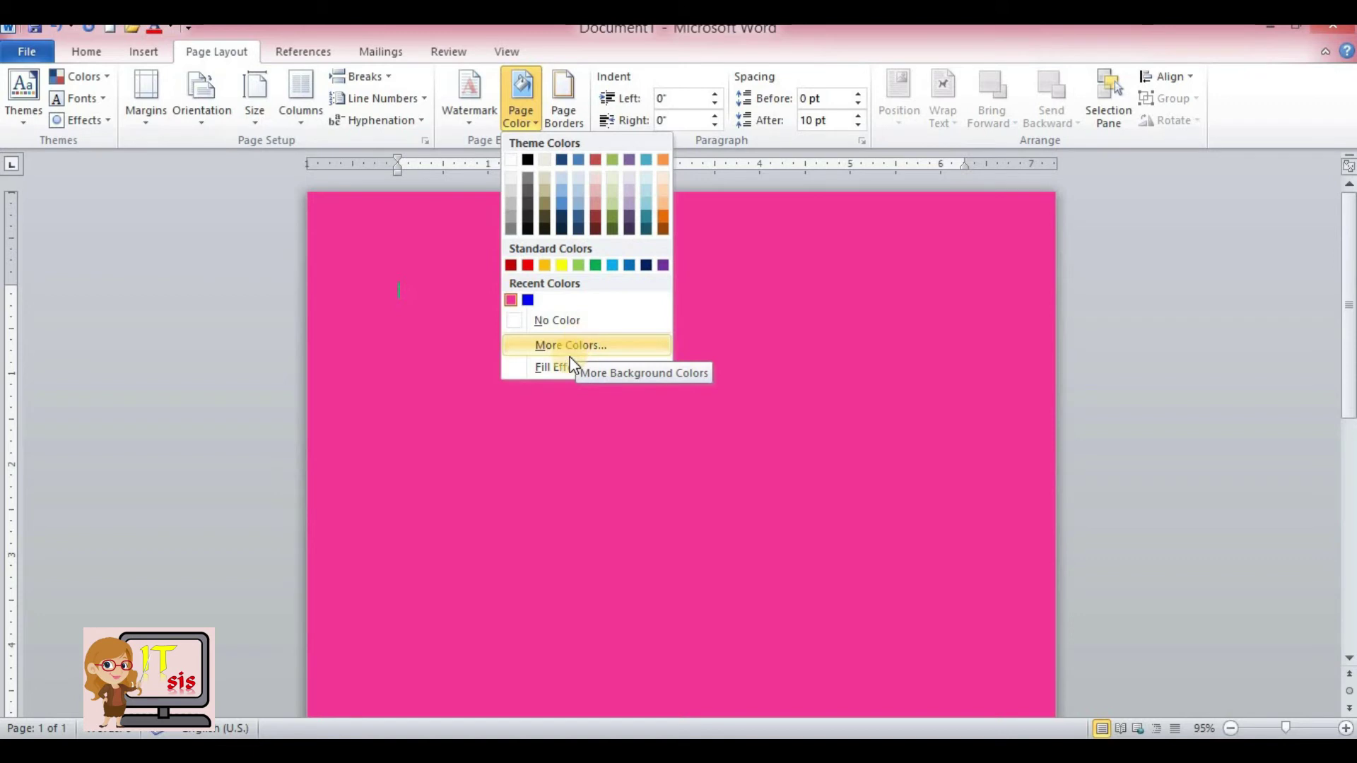
- Set up a two-colour page gradient running from yellow to blue in Fill Effects
click(566, 370)
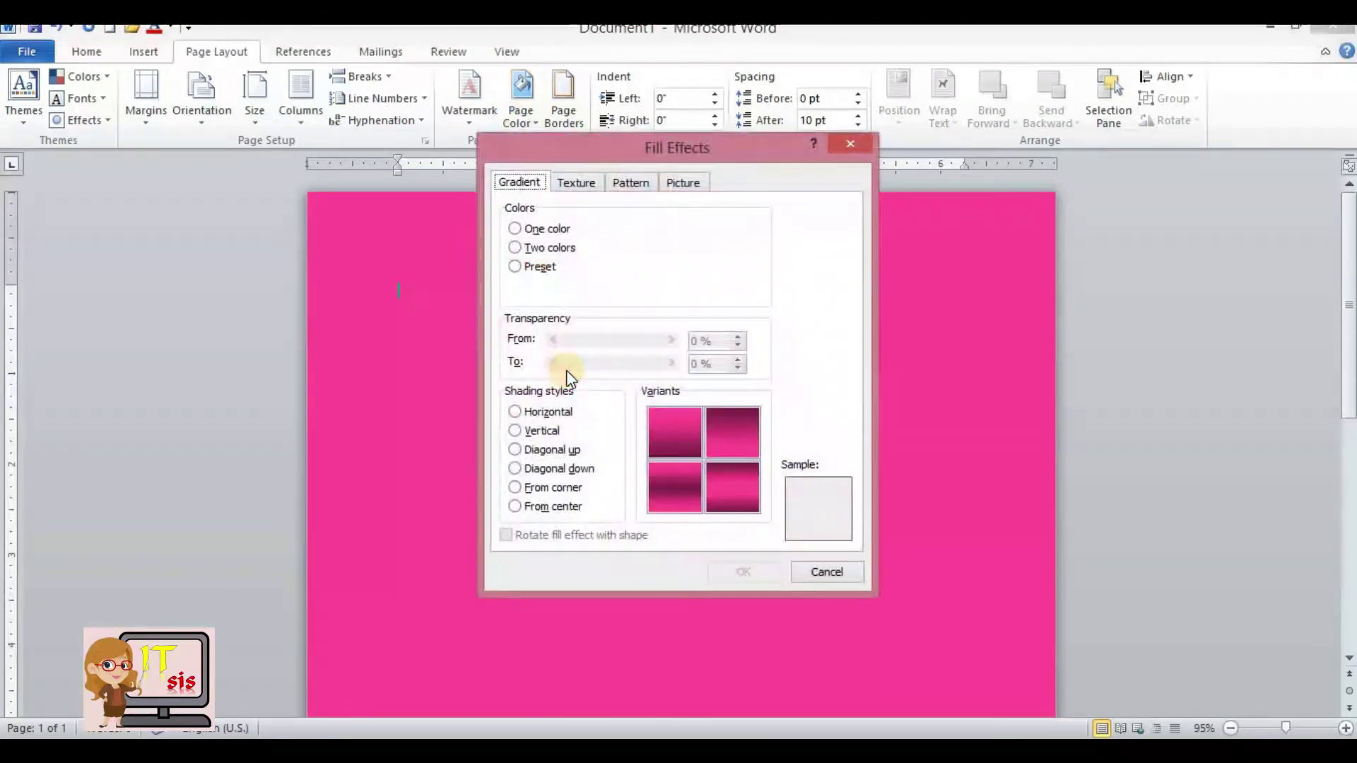
click(516, 226)
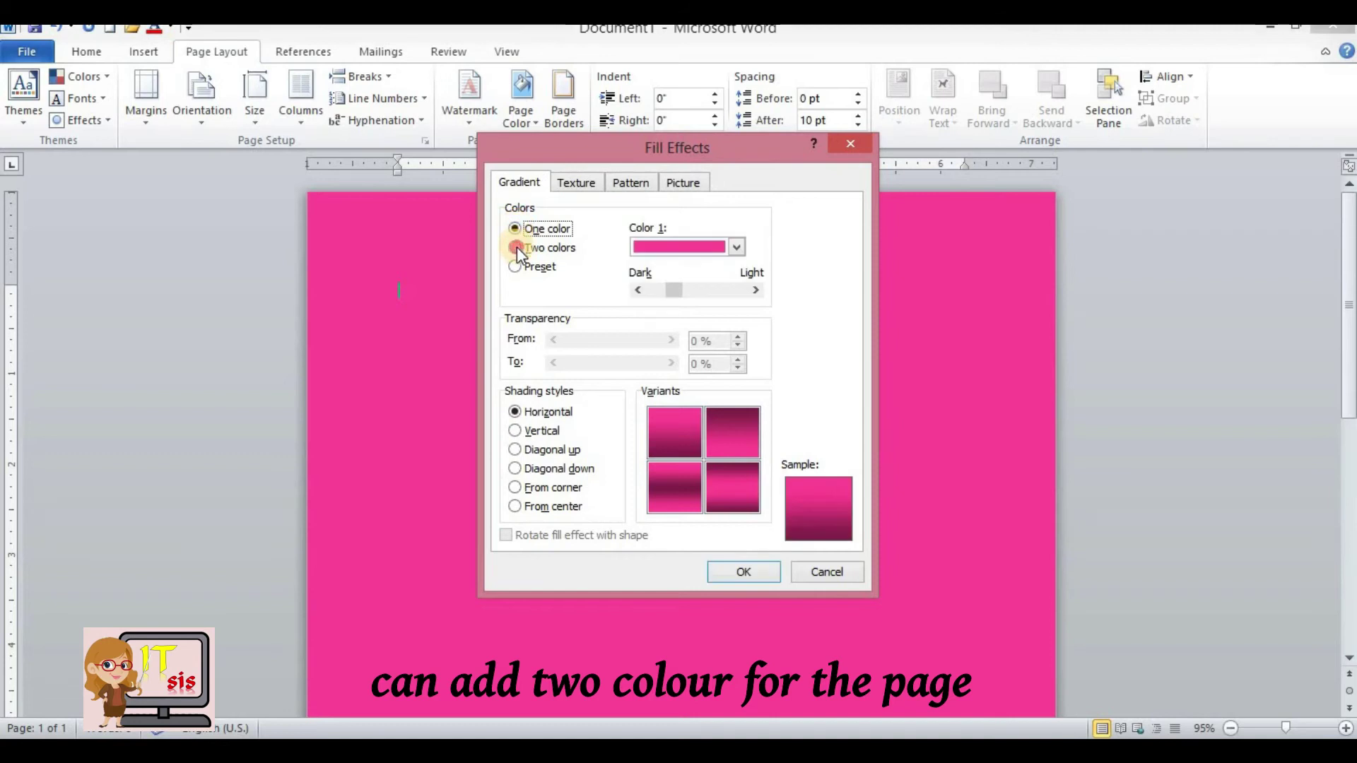
click(516, 247)
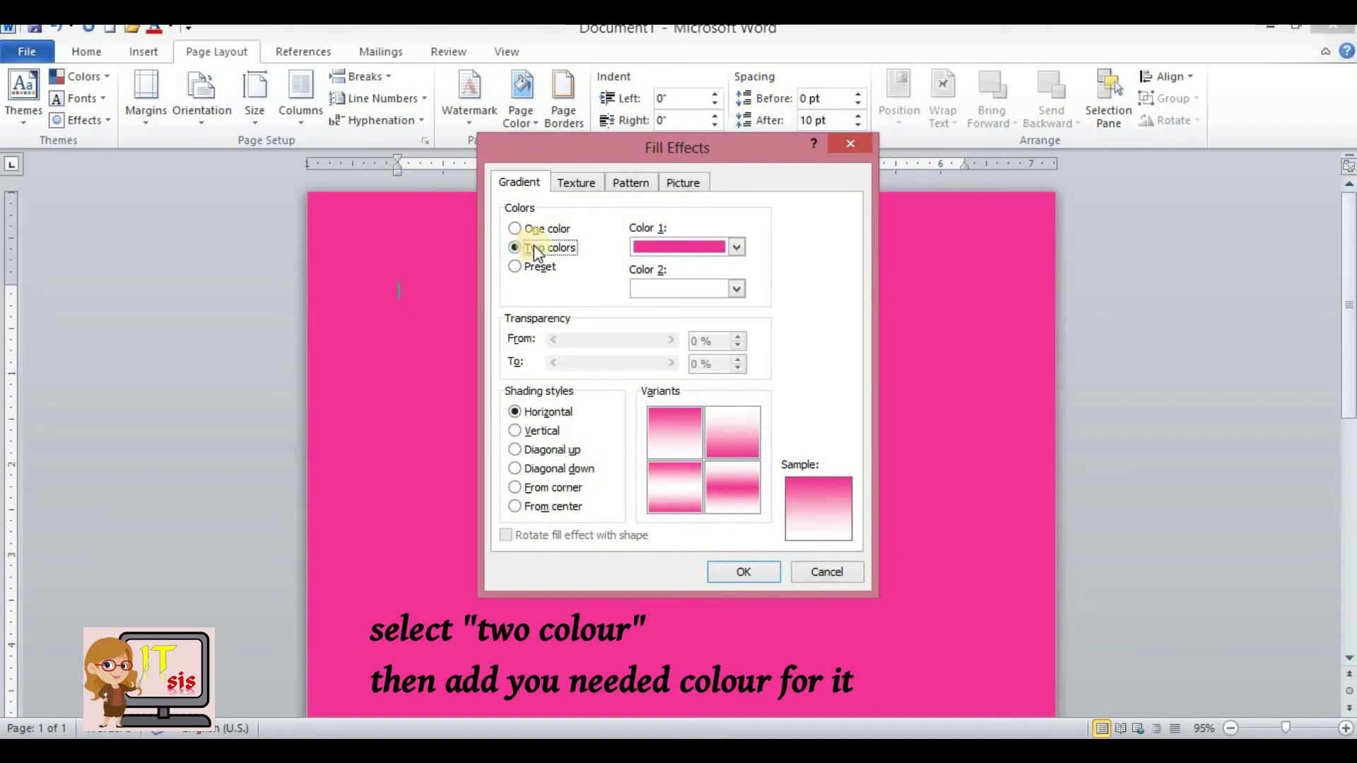
click(737, 247)
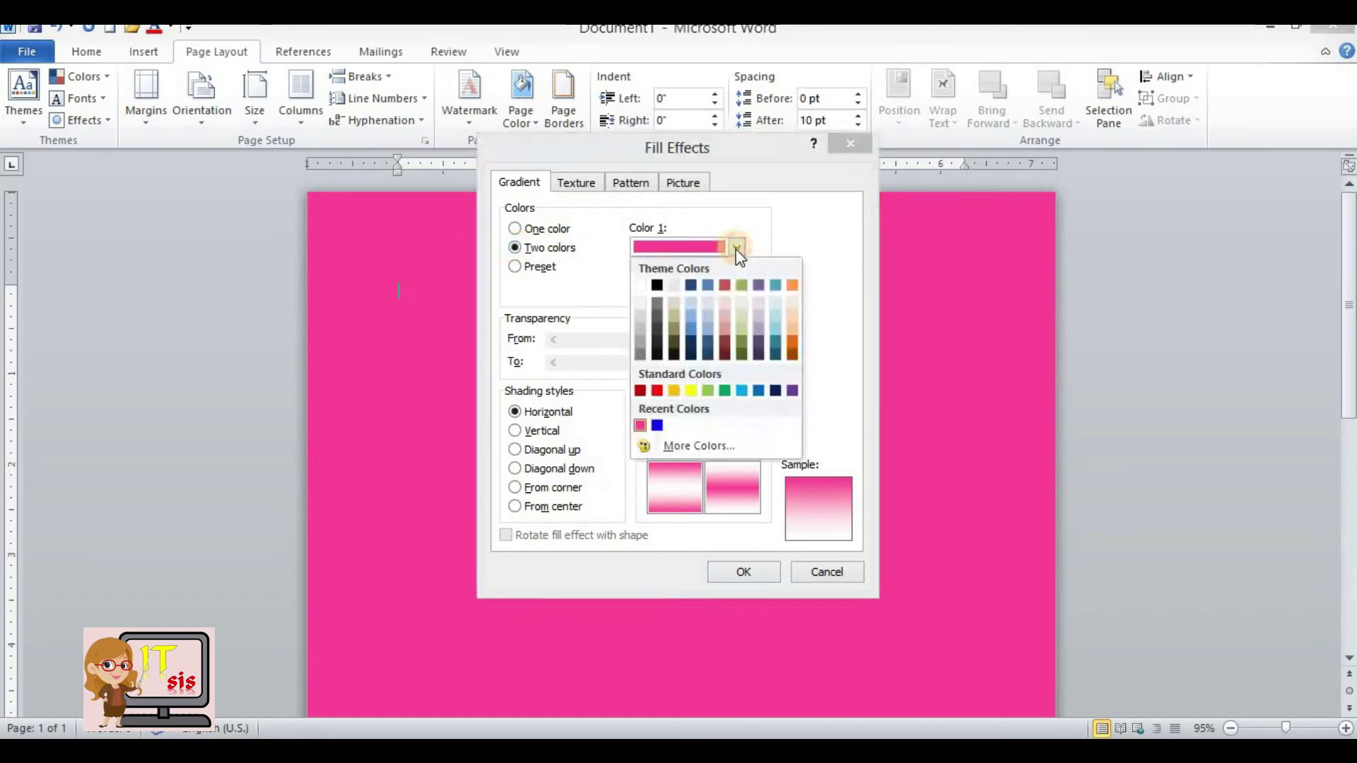
click(692, 391)
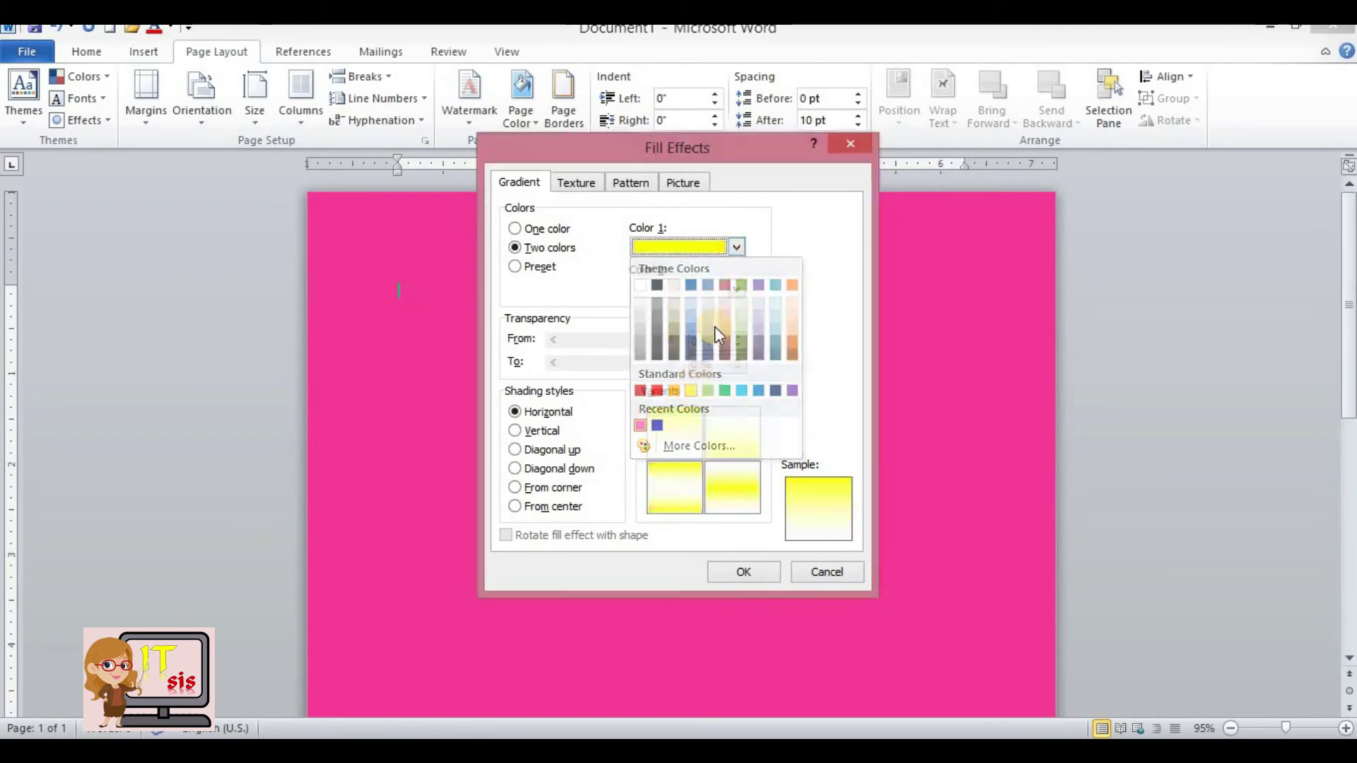
click(736, 288)
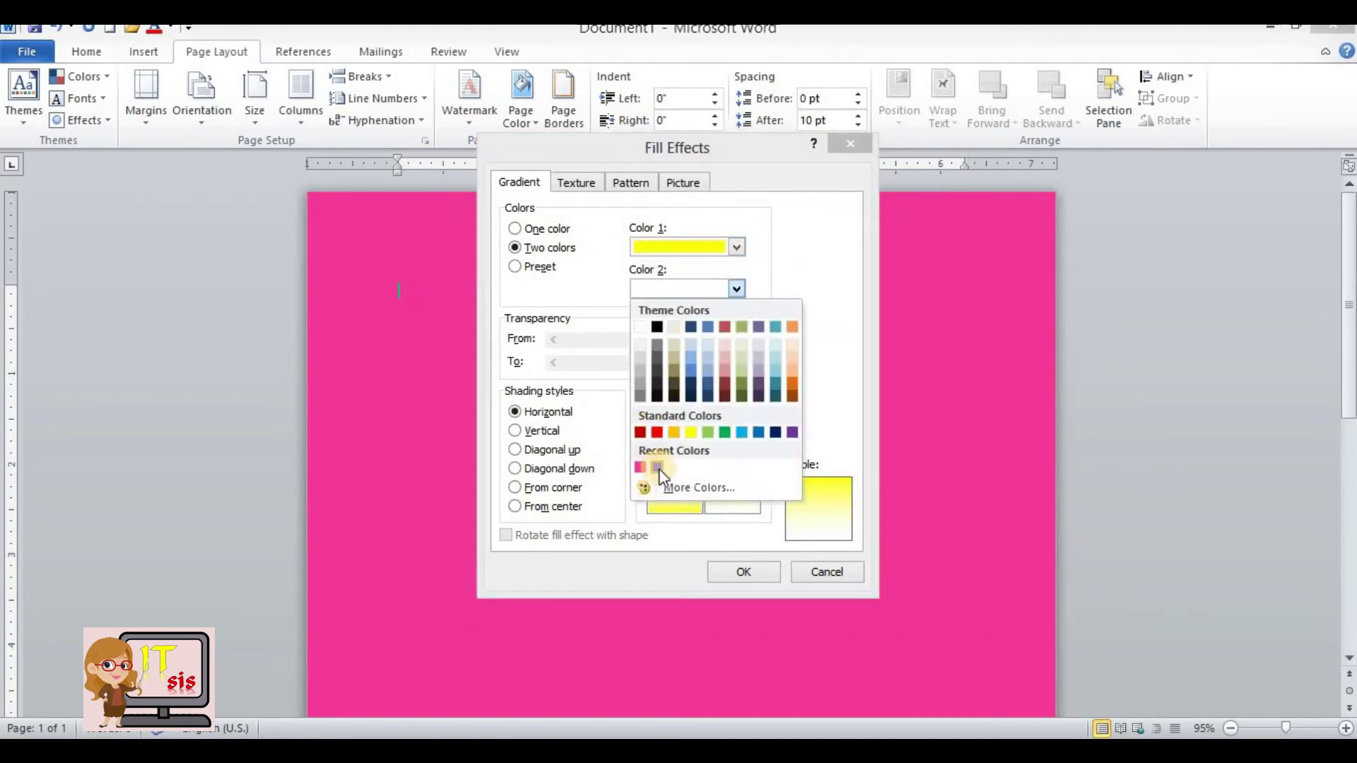
click(657, 468)
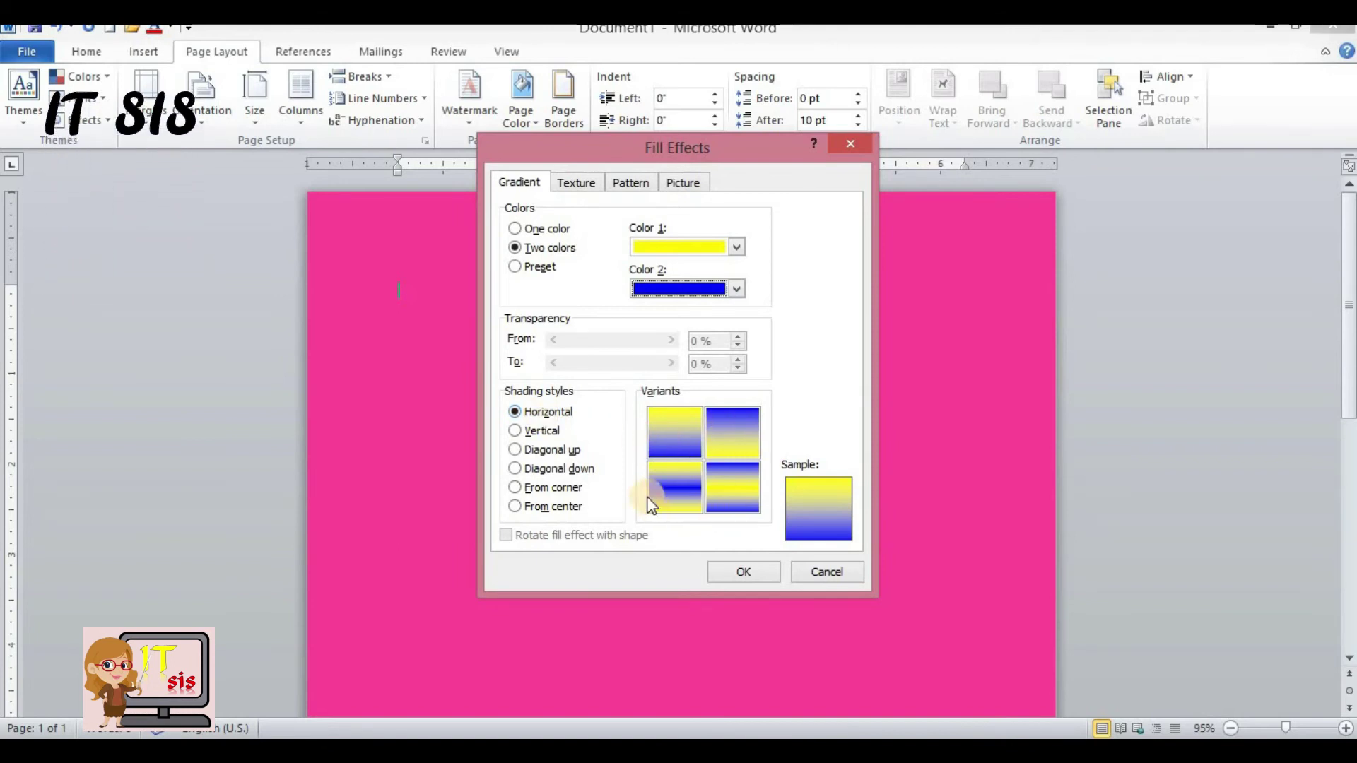
- Shade the yellow-blue gradient from the centre with blue in the middle and apply it
click(532, 431)
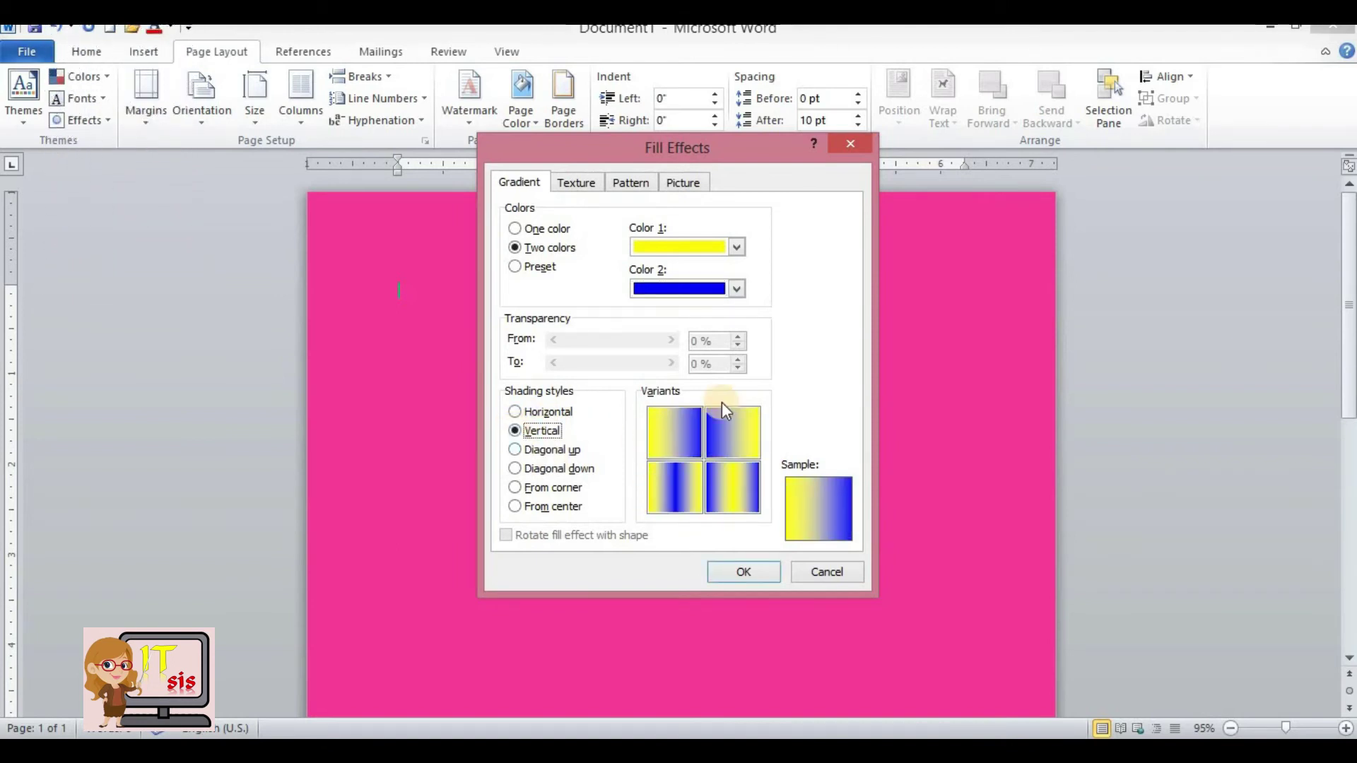
click(514, 451)
click(519, 469)
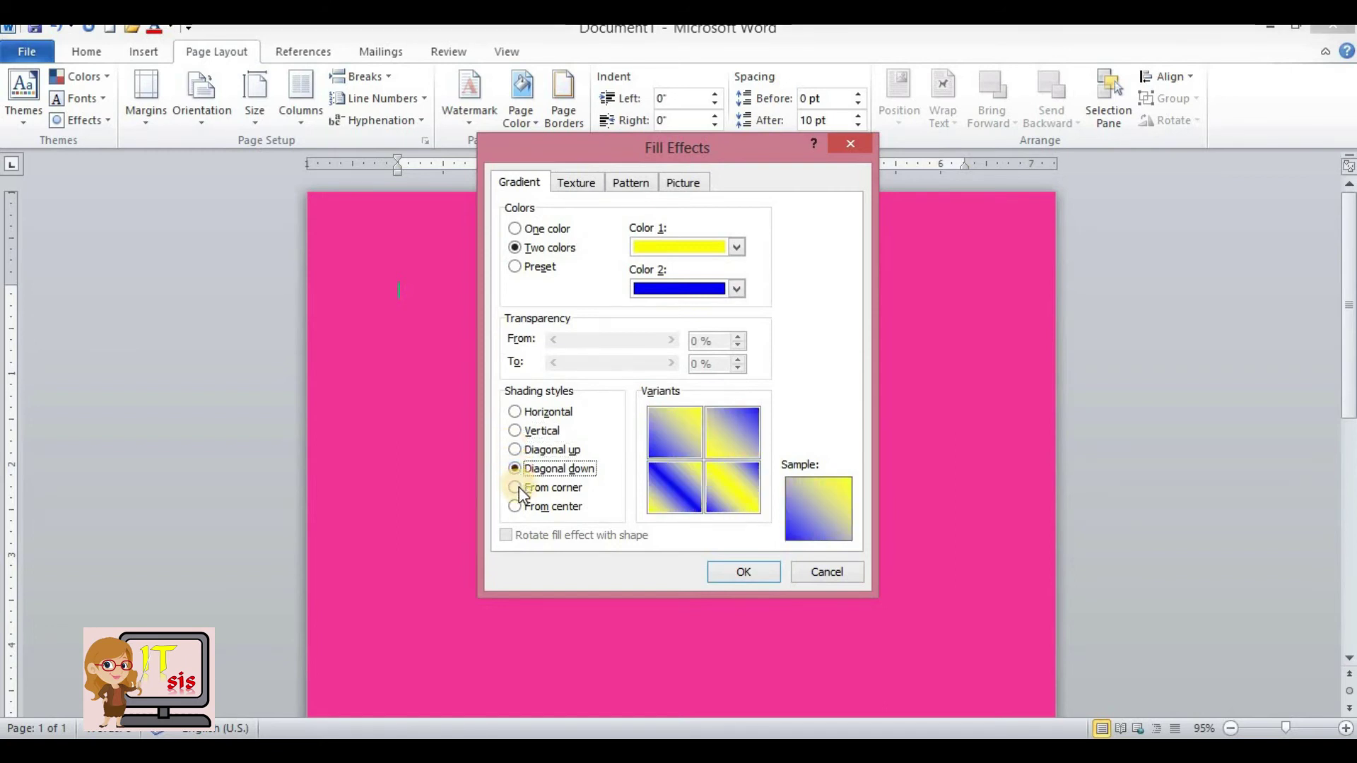
click(518, 486)
click(522, 506)
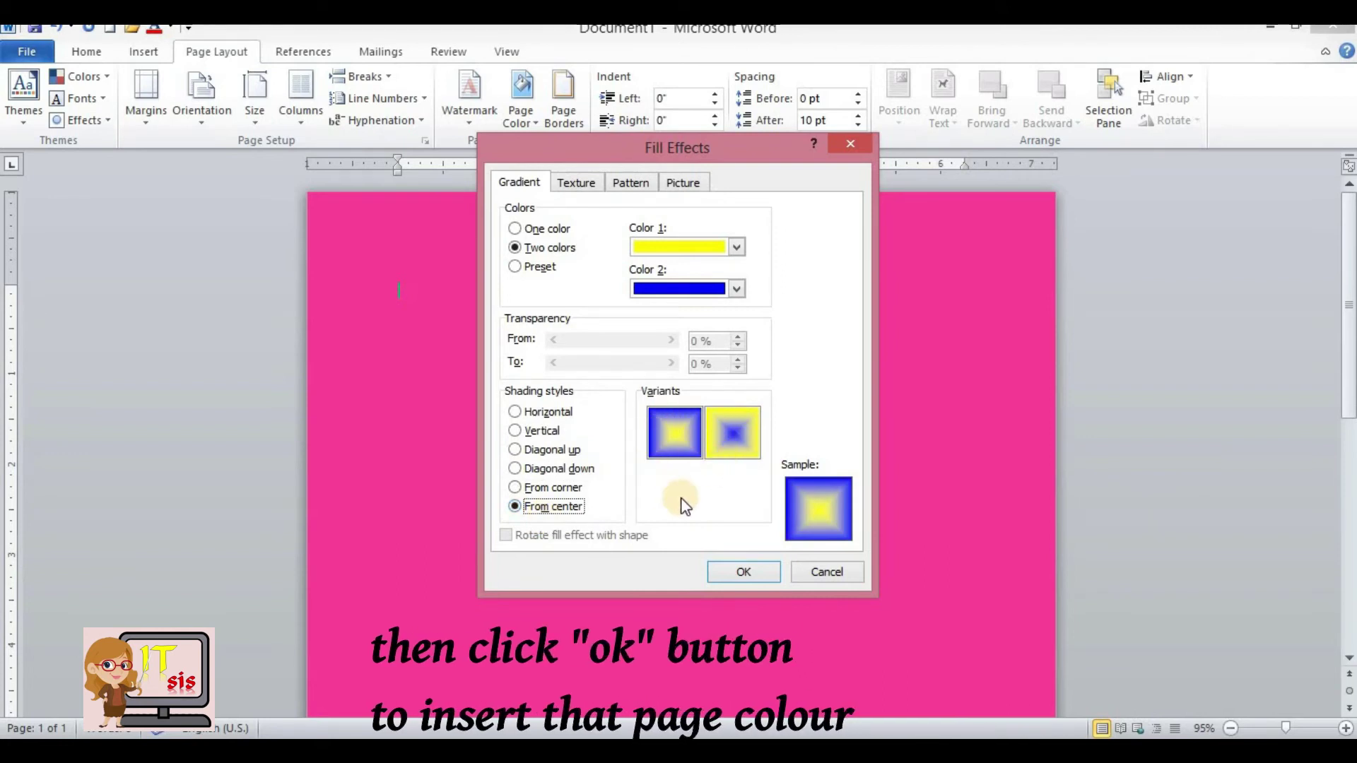
click(723, 436)
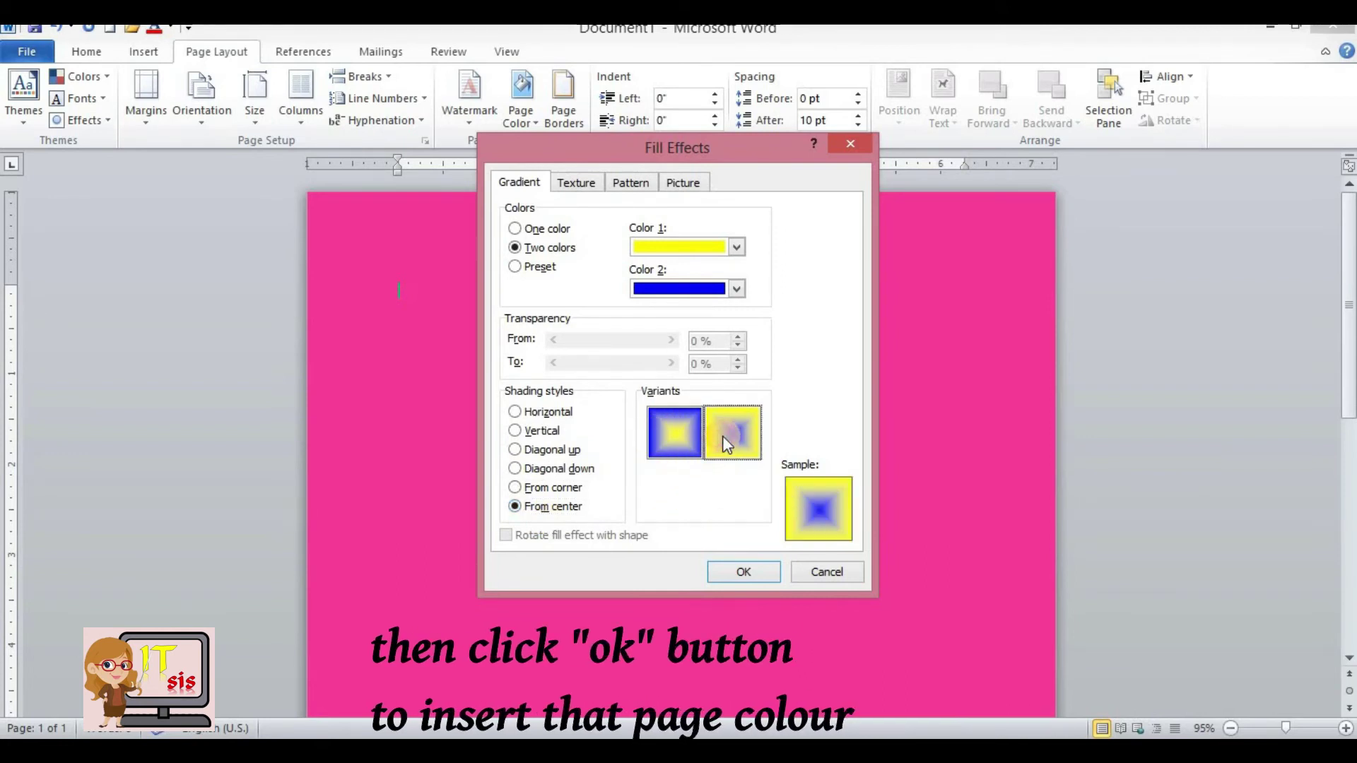
click(740, 567)
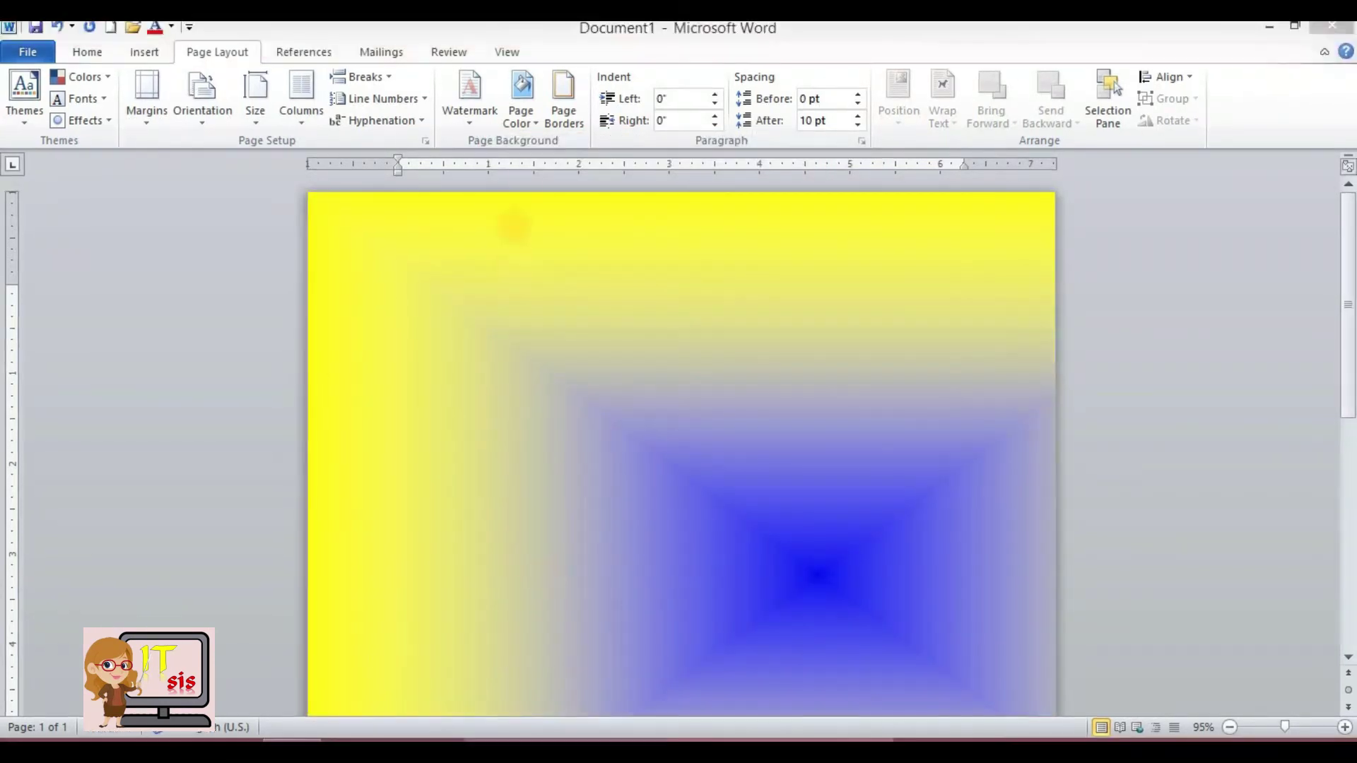
- Try the Daybreak and Late Sunset preset gradients with corner and centre shading
click(531, 121)
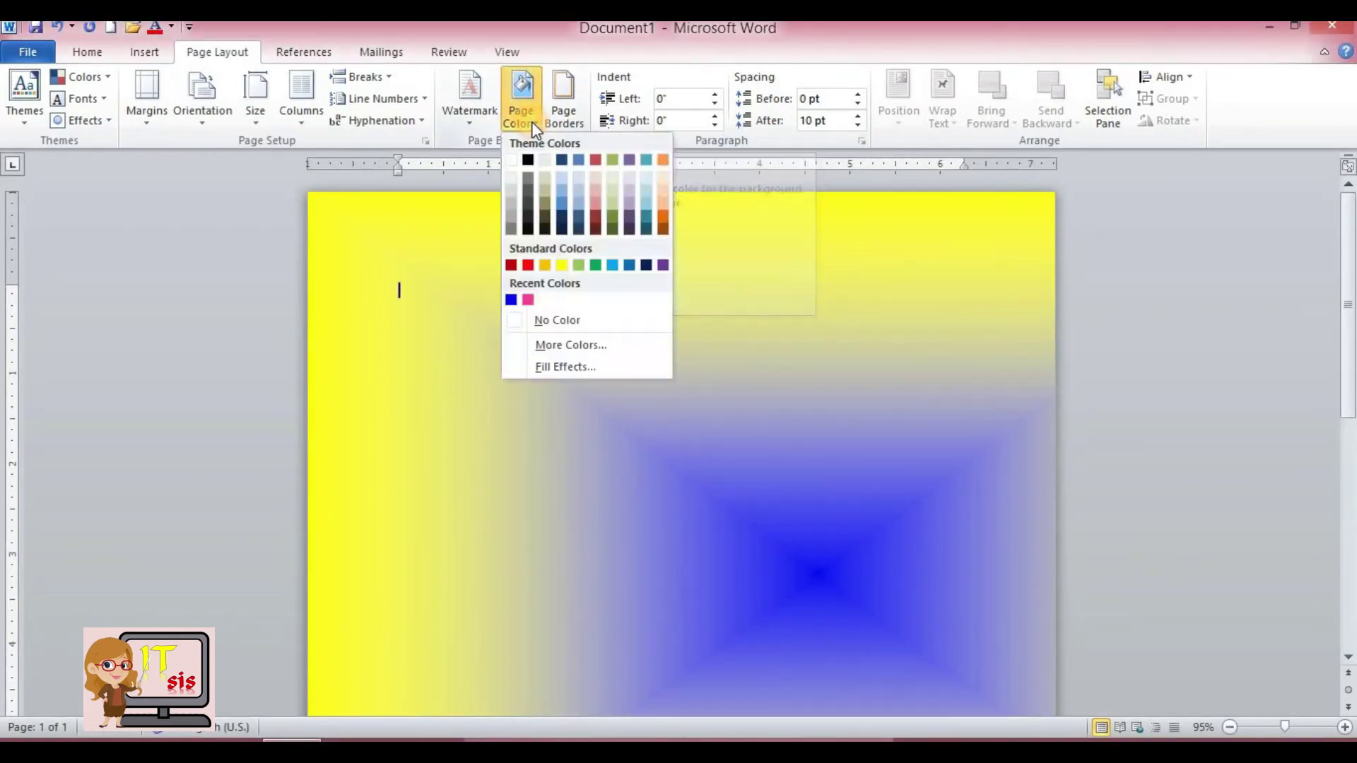
click(565, 366)
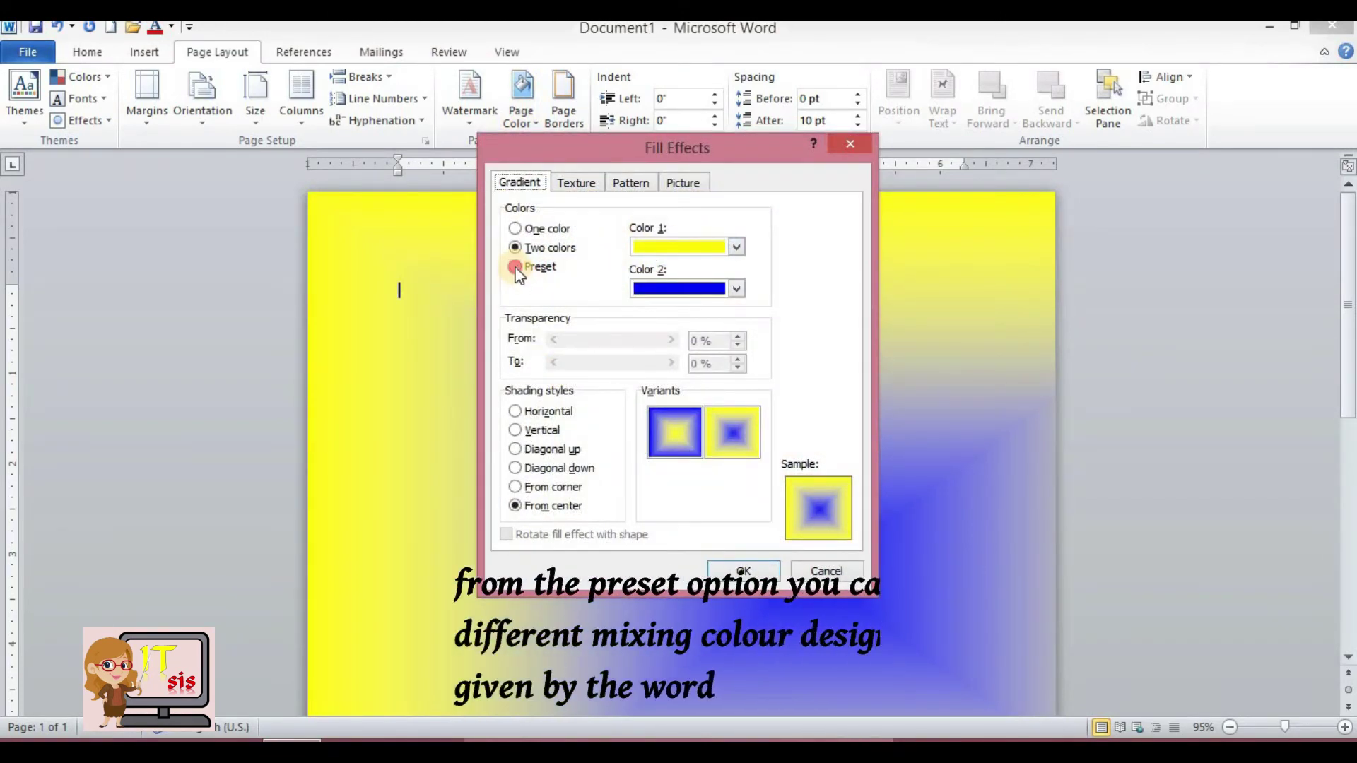
click(516, 272)
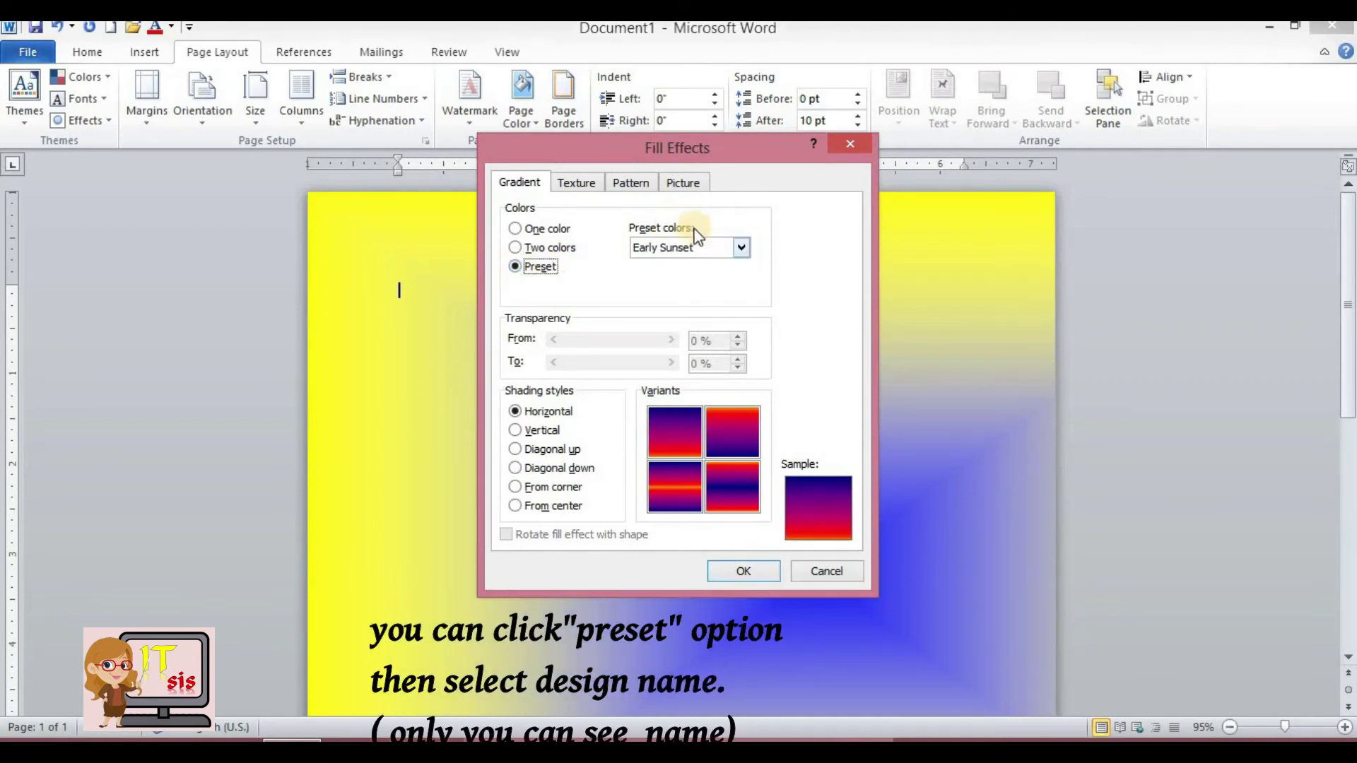
click(741, 247)
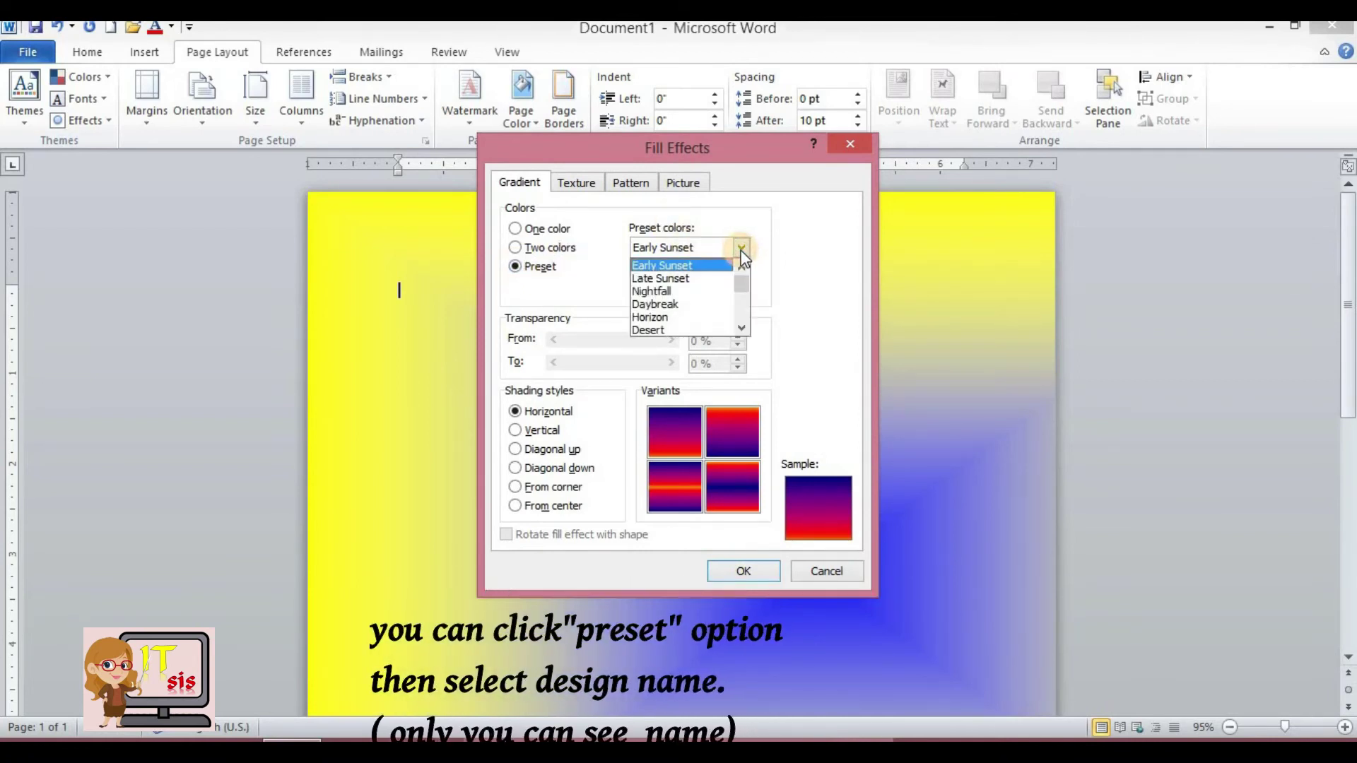
click(645, 303)
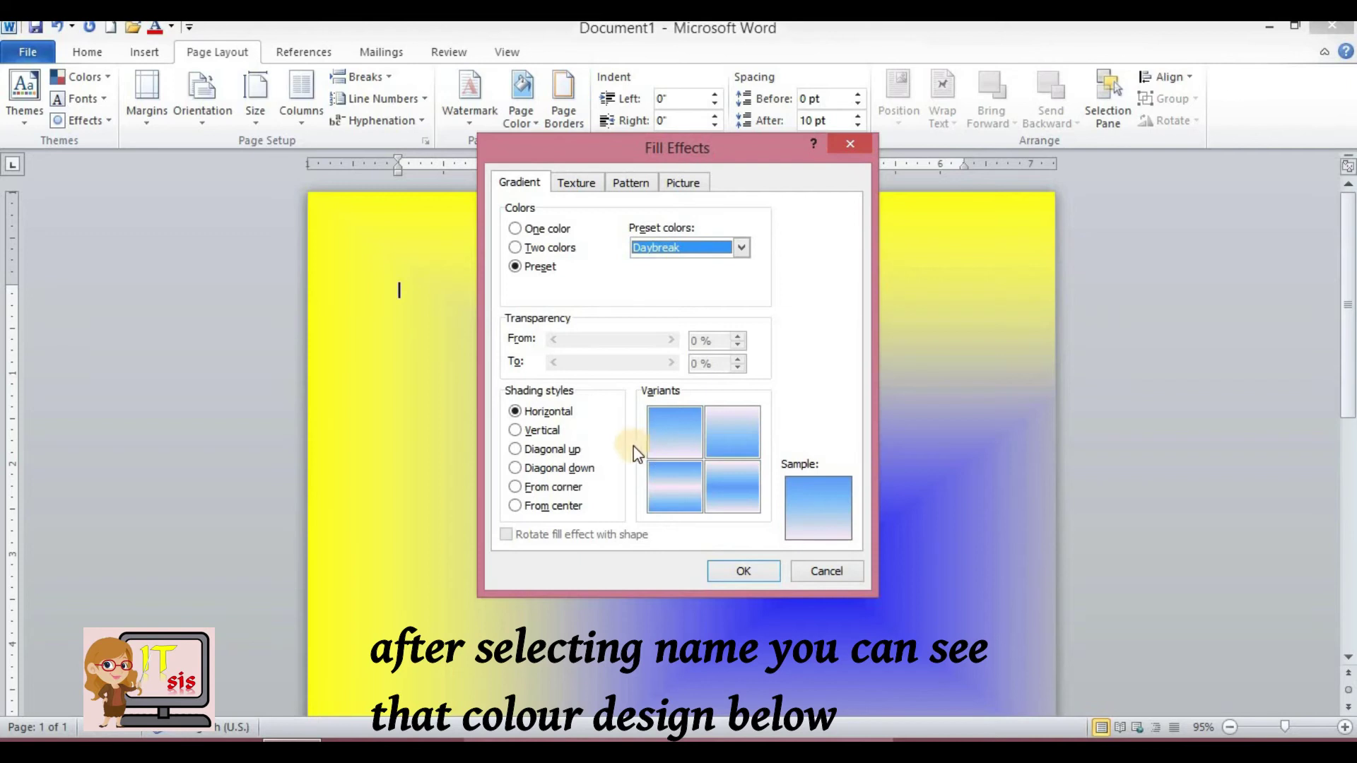
click(742, 248)
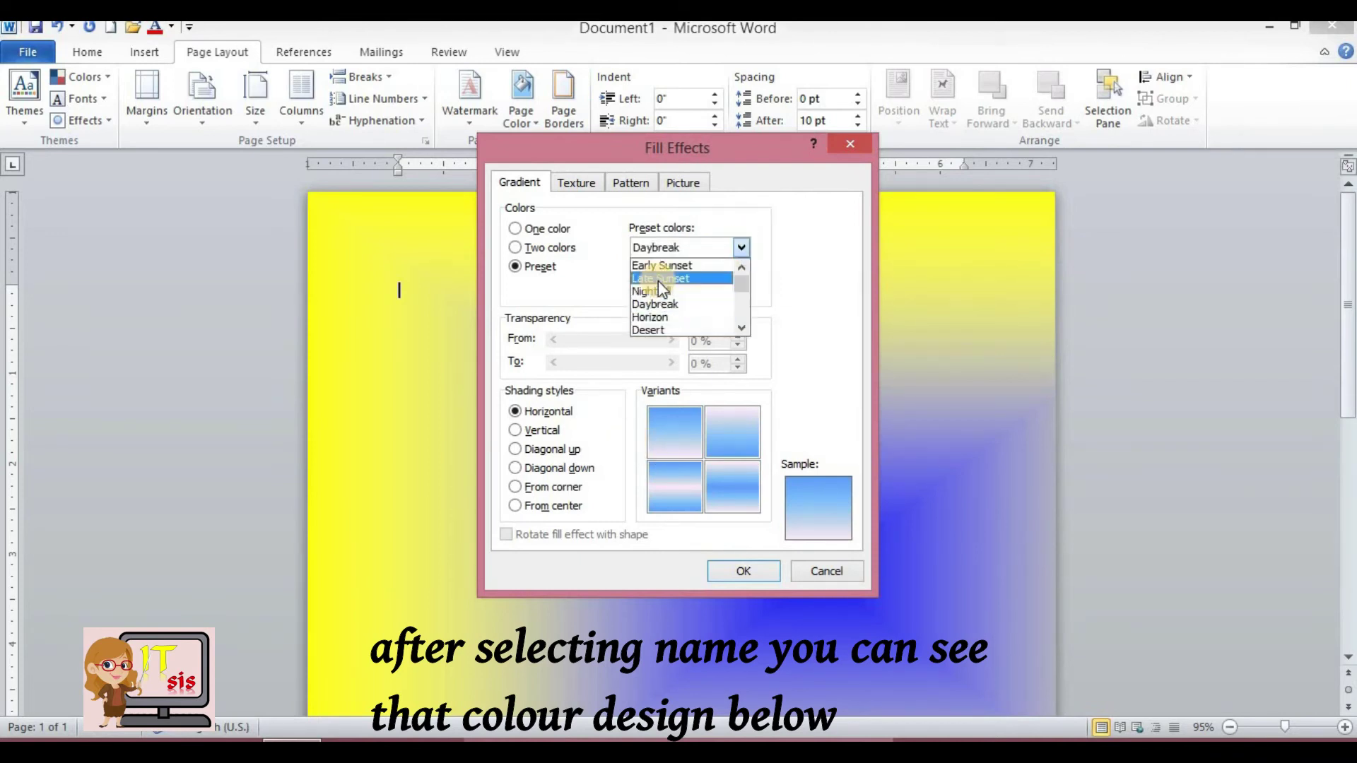
click(658, 279)
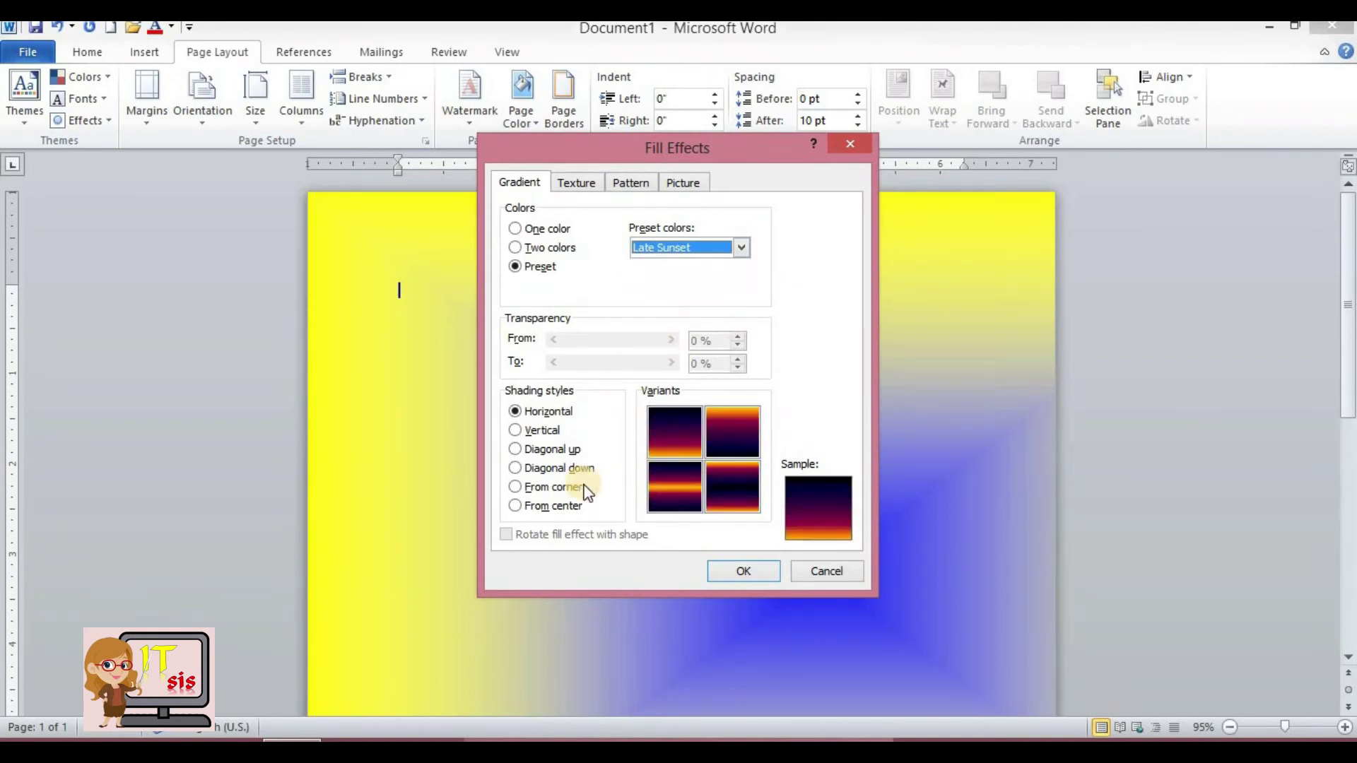
click(566, 495)
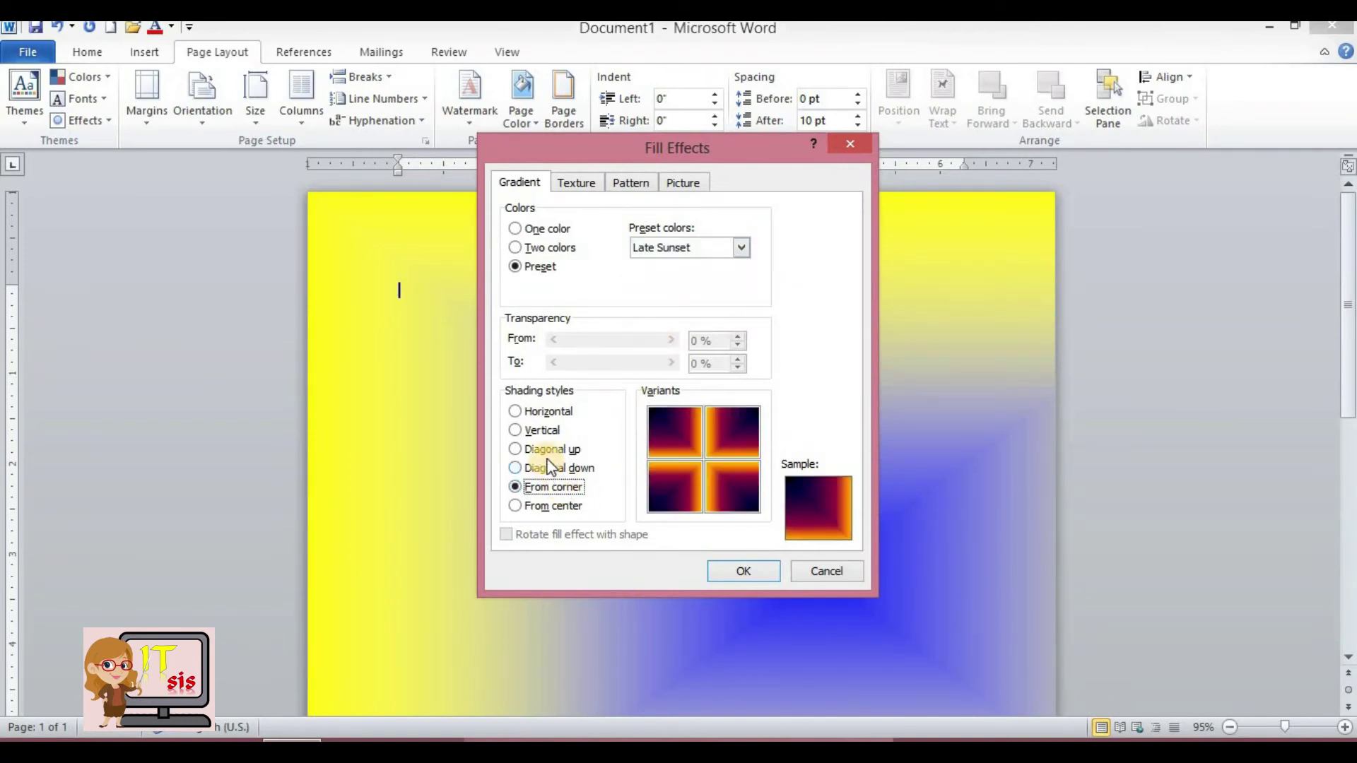
click(546, 448)
click(548, 506)
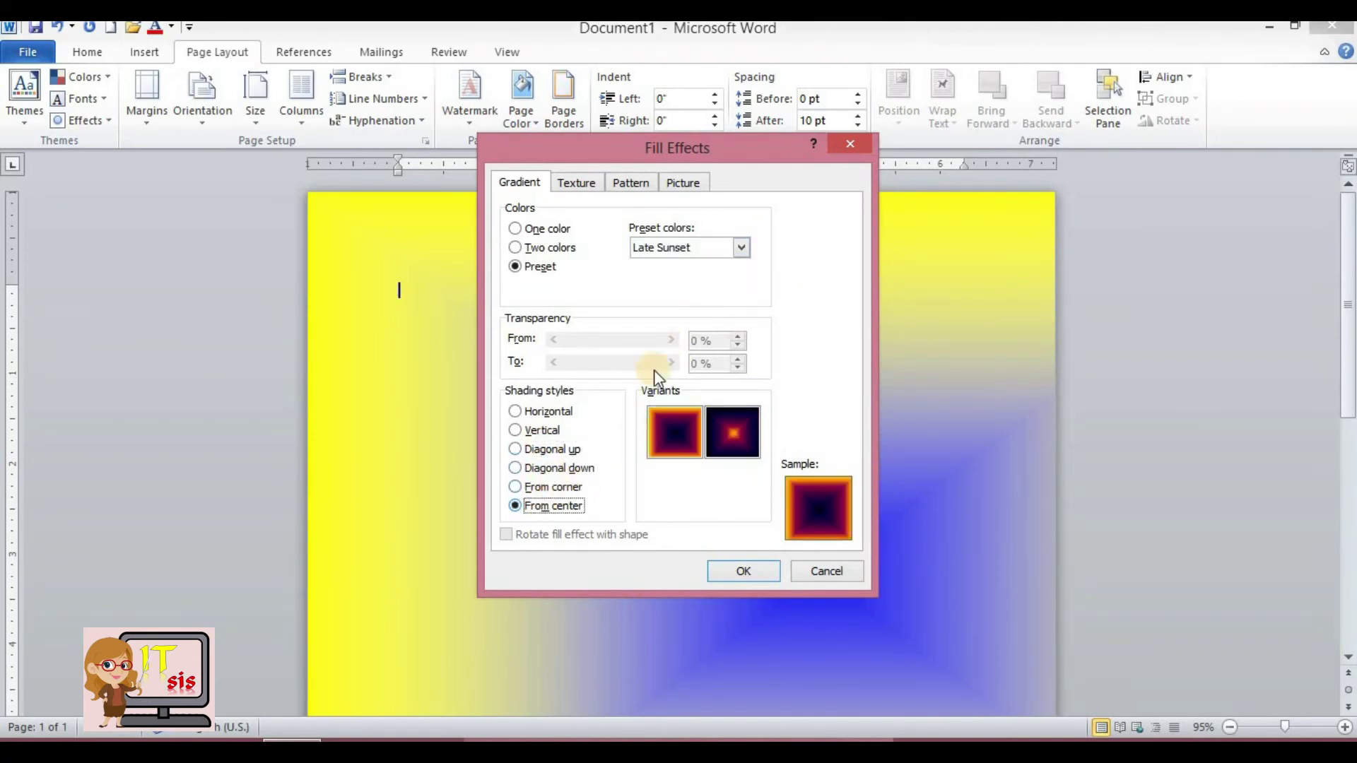
- Apply the Ocean preset gradient shaded diagonally up, using the bottom-left variant
click(740, 247)
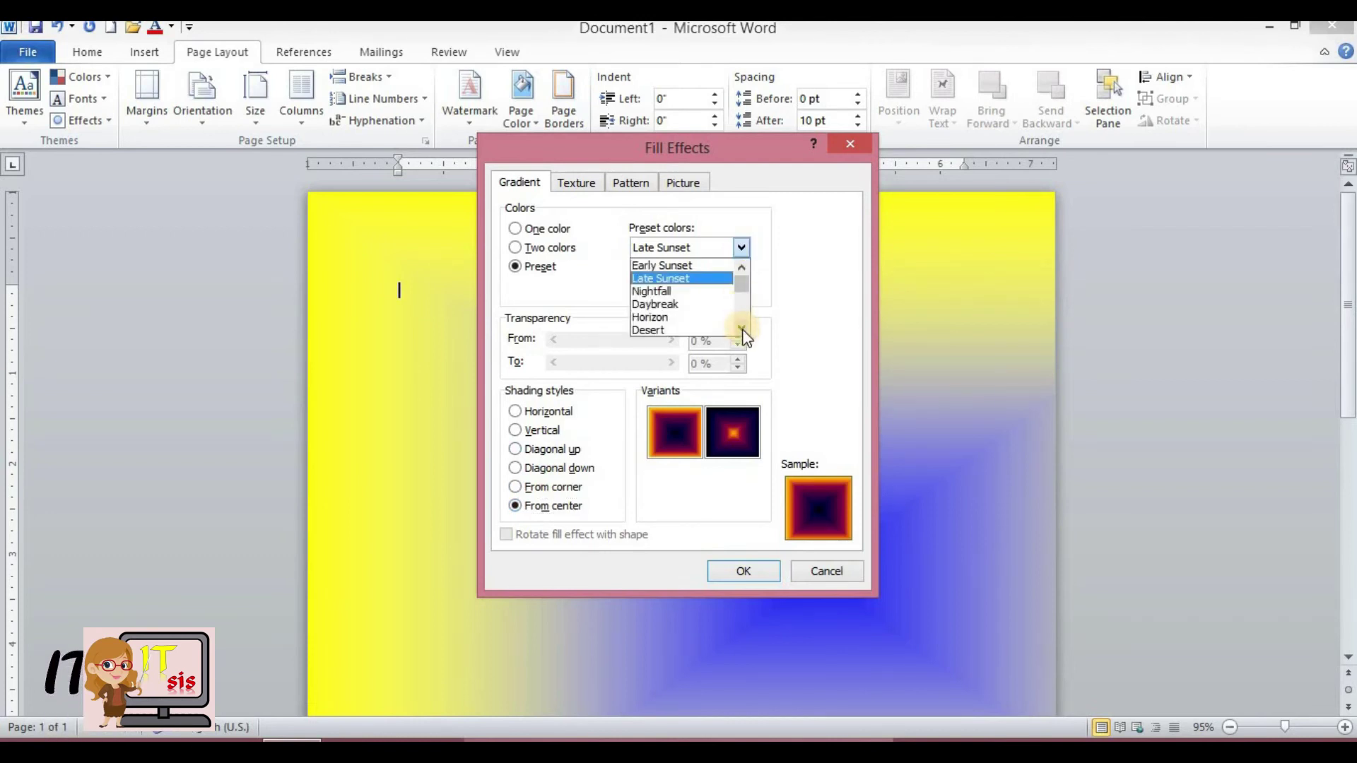
click(741, 328)
click(741, 328)
click(741, 328)
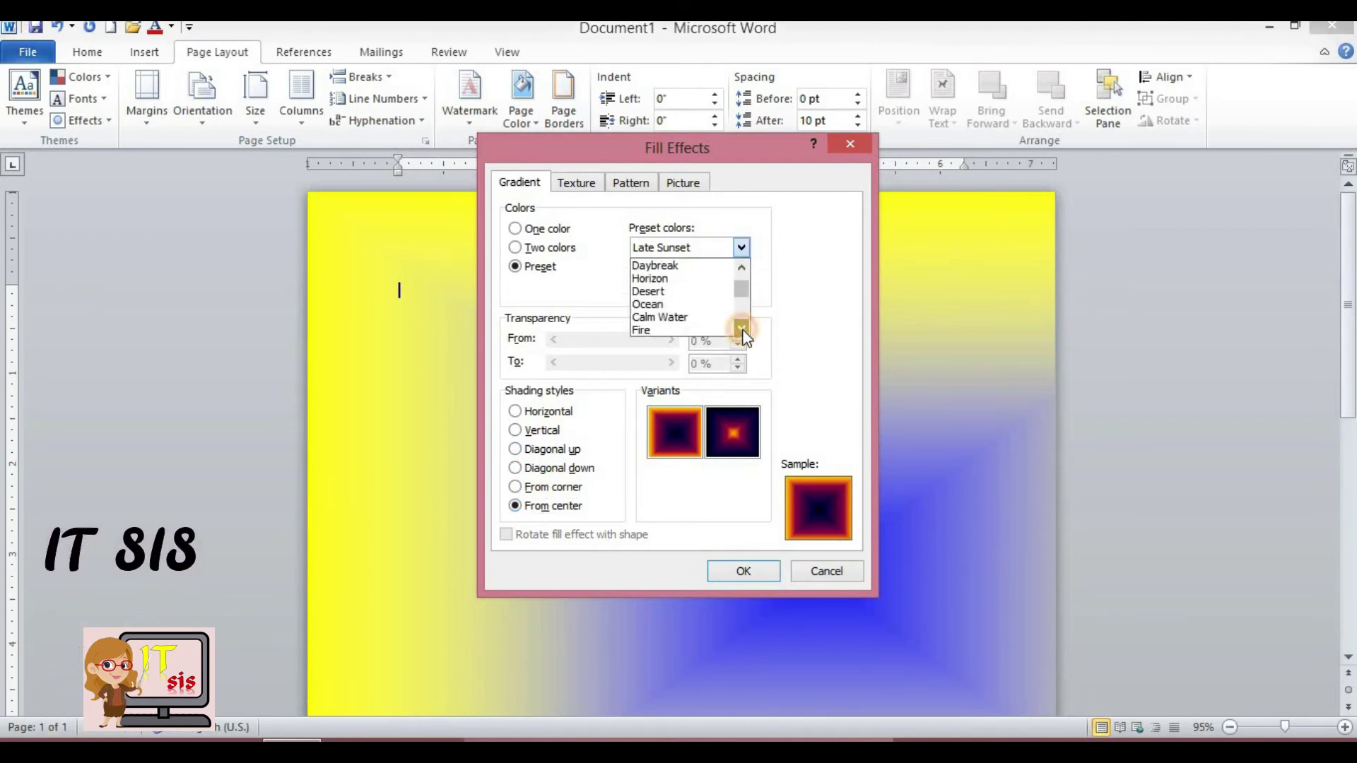
click(663, 303)
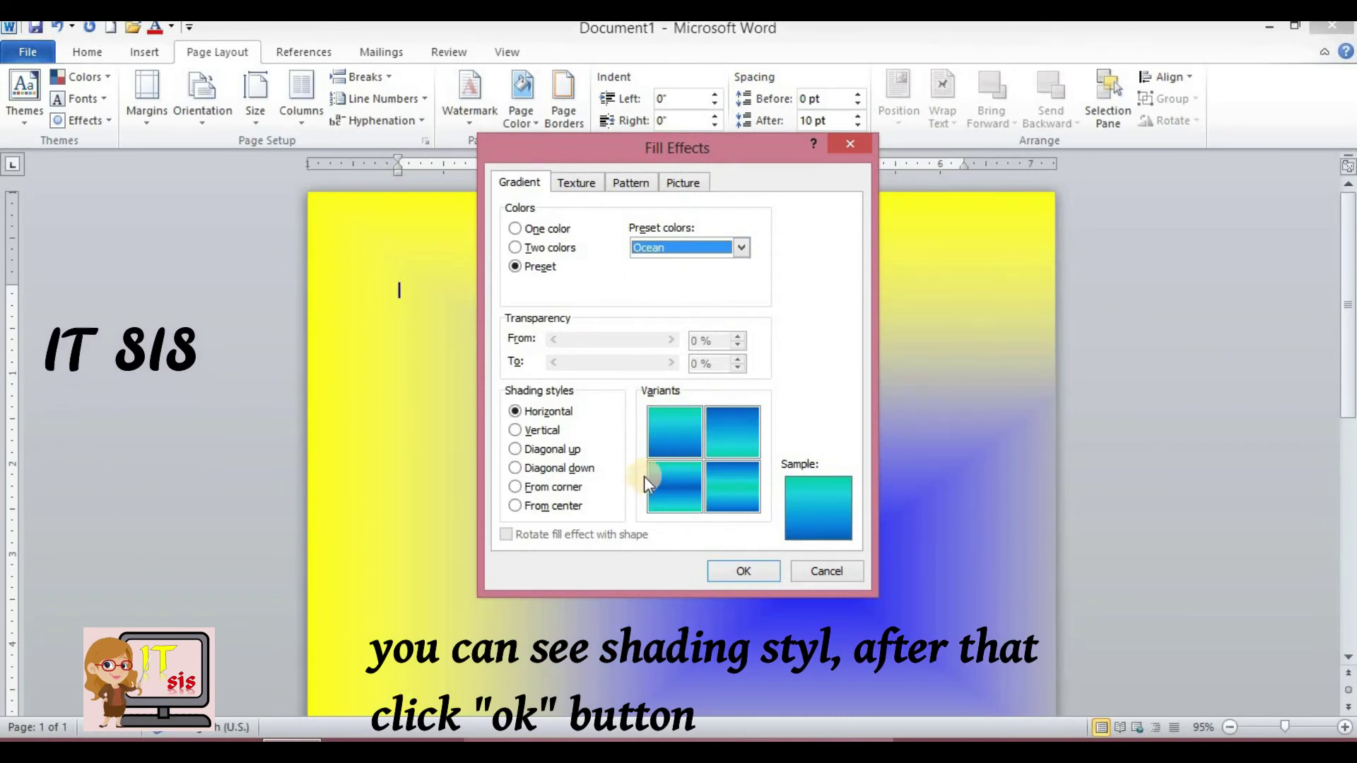
click(515, 486)
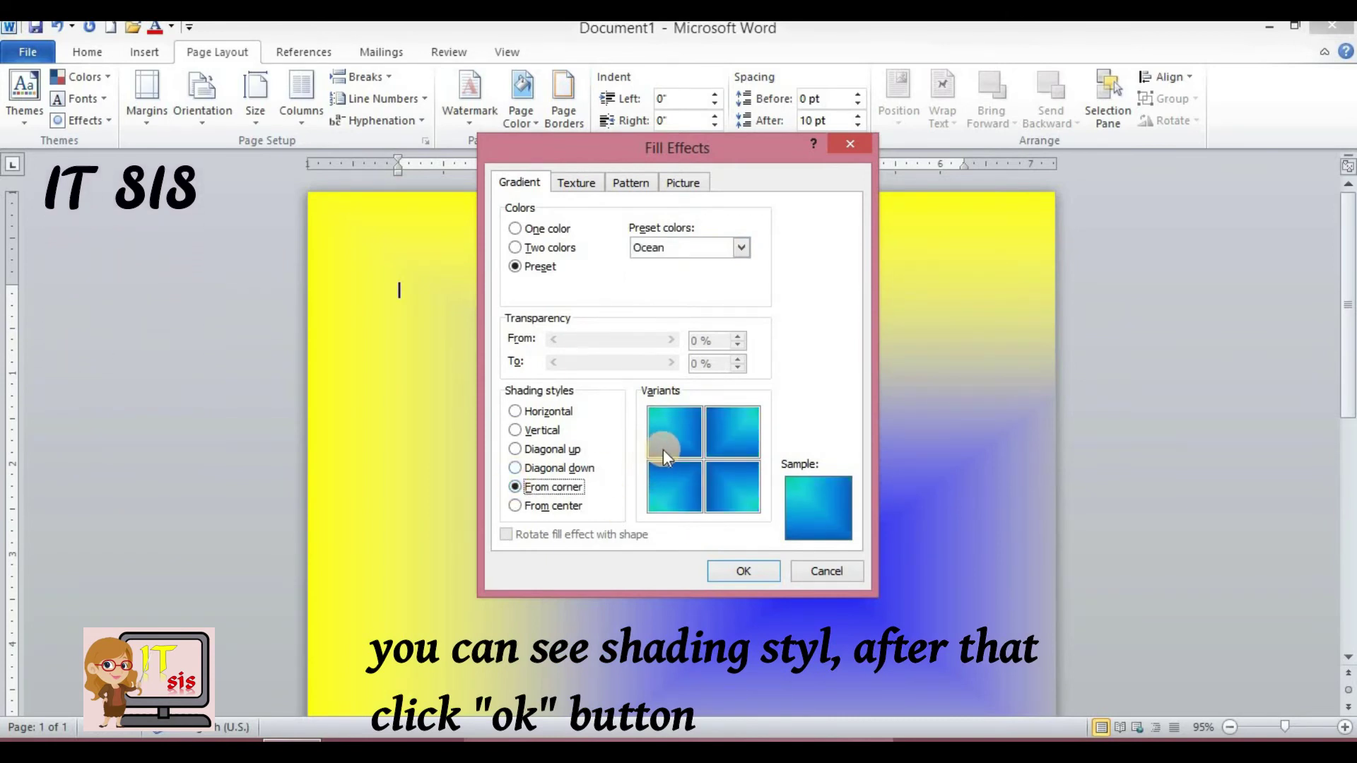
click(515, 448)
click(669, 475)
click(756, 574)
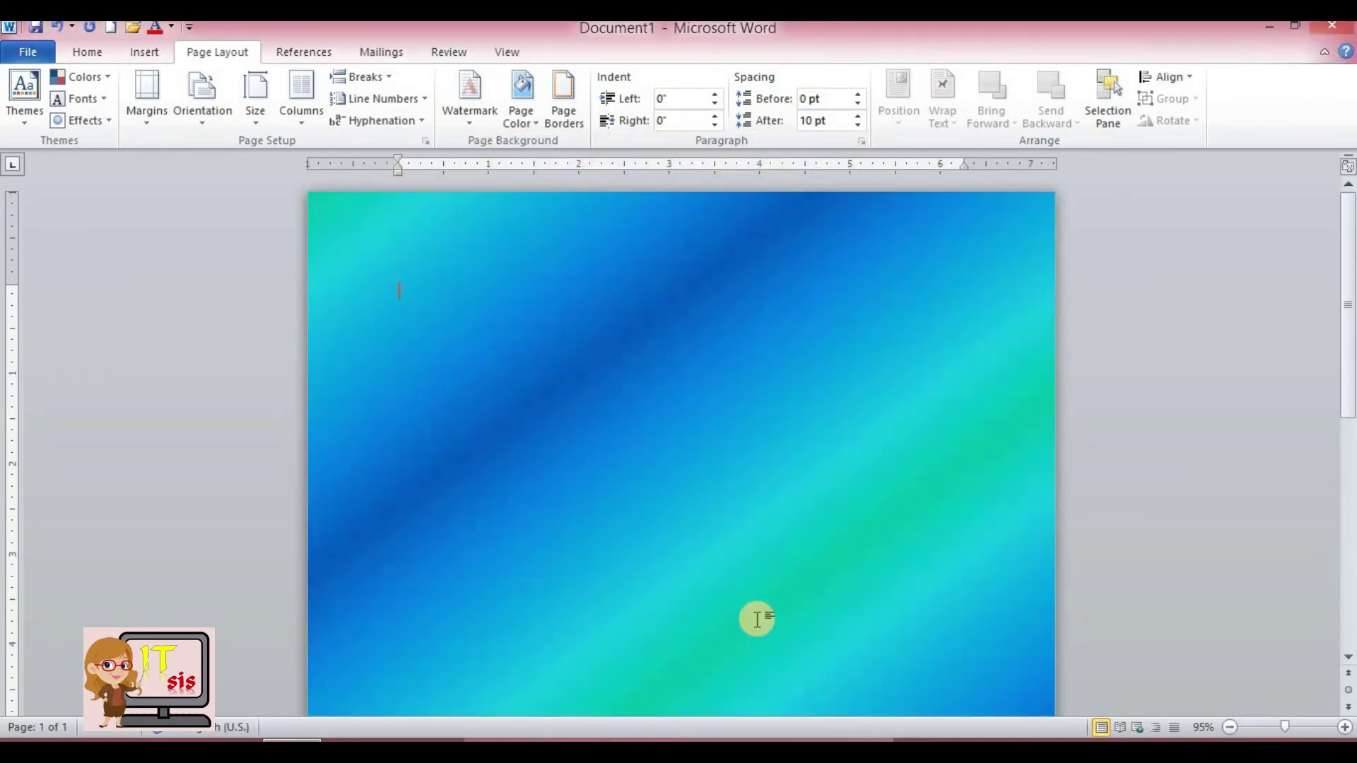
click(515, 115)
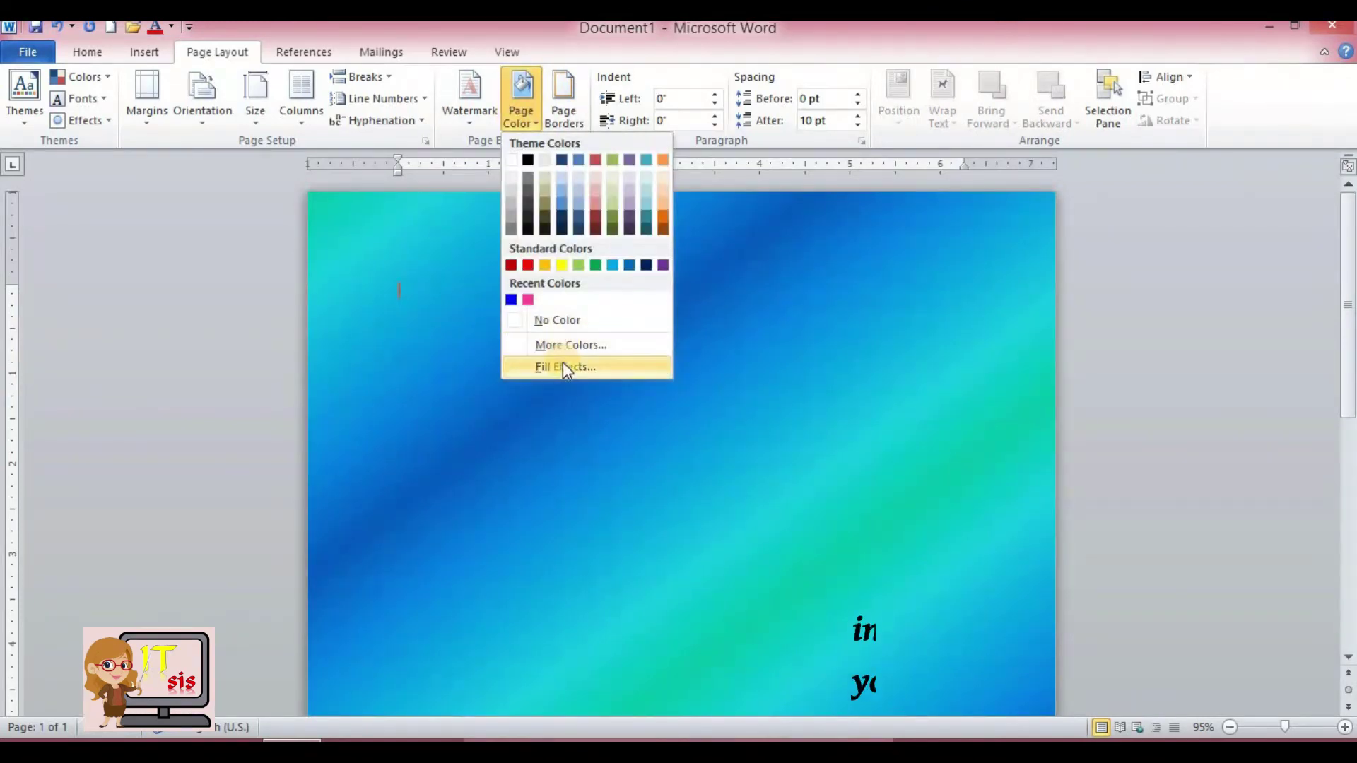
- Apply the Sand texture as the page background
click(564, 368)
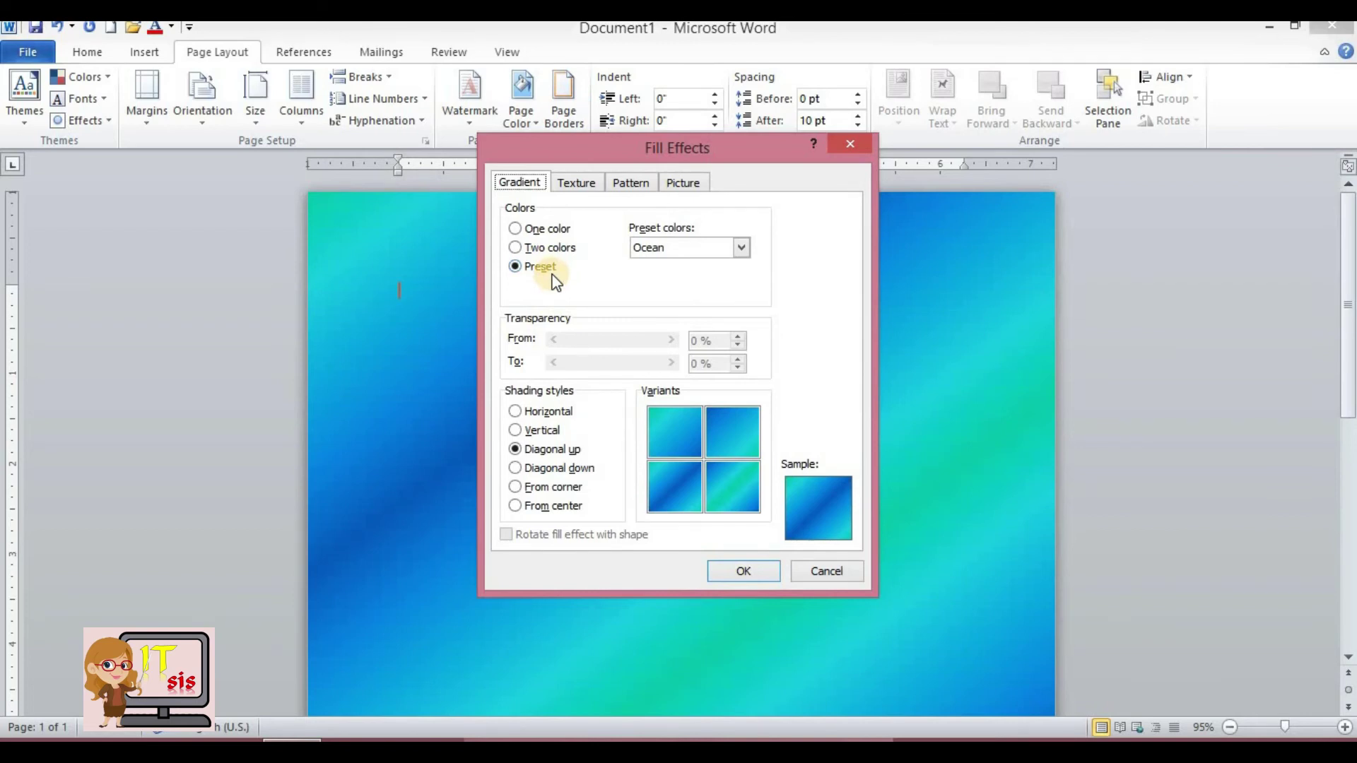
click(577, 183)
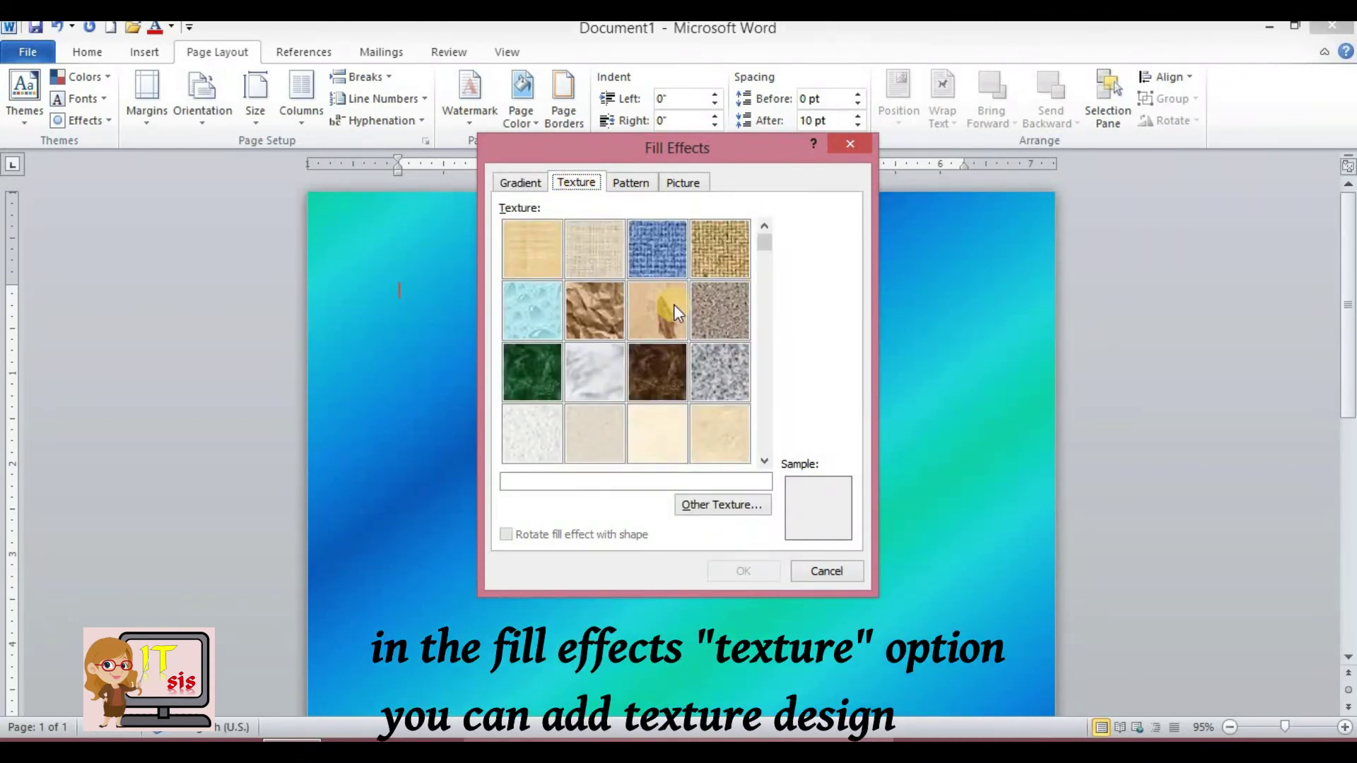
click(763, 247)
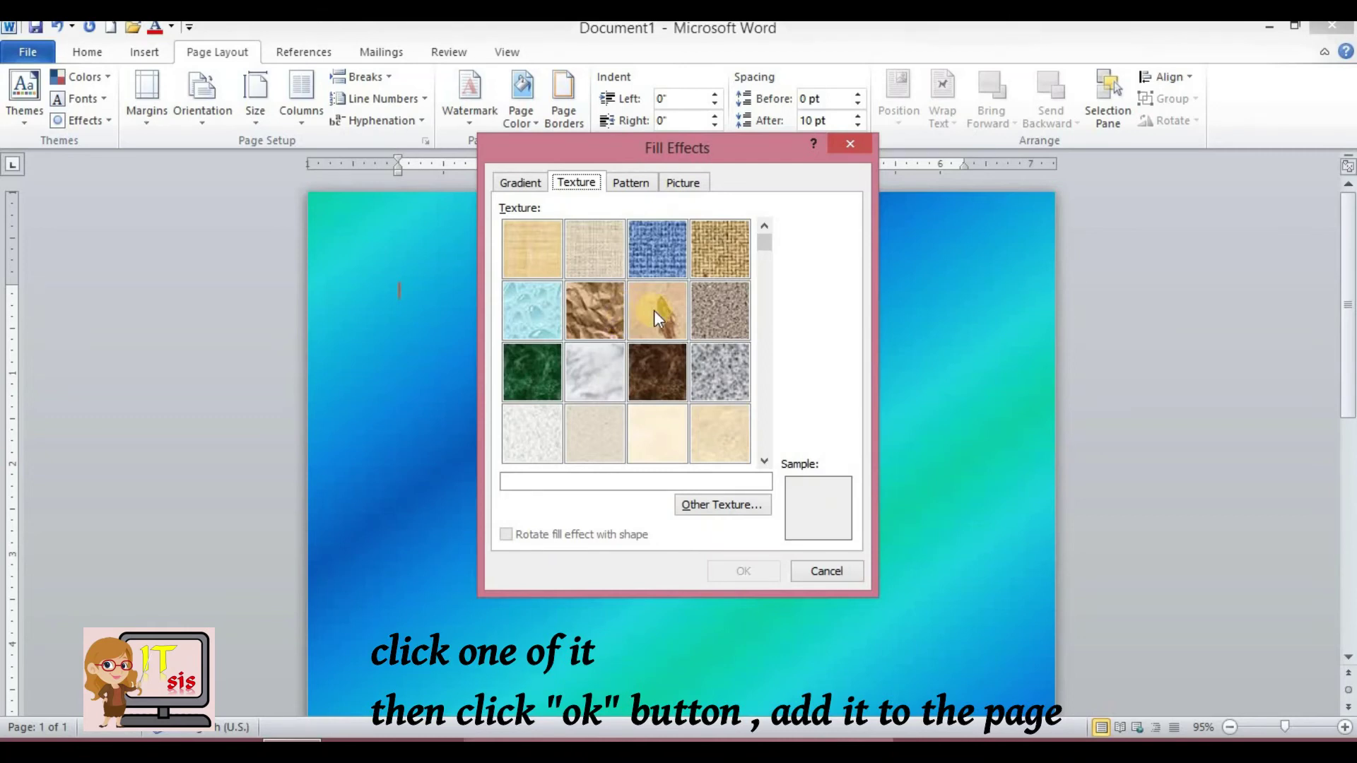
click(655, 311)
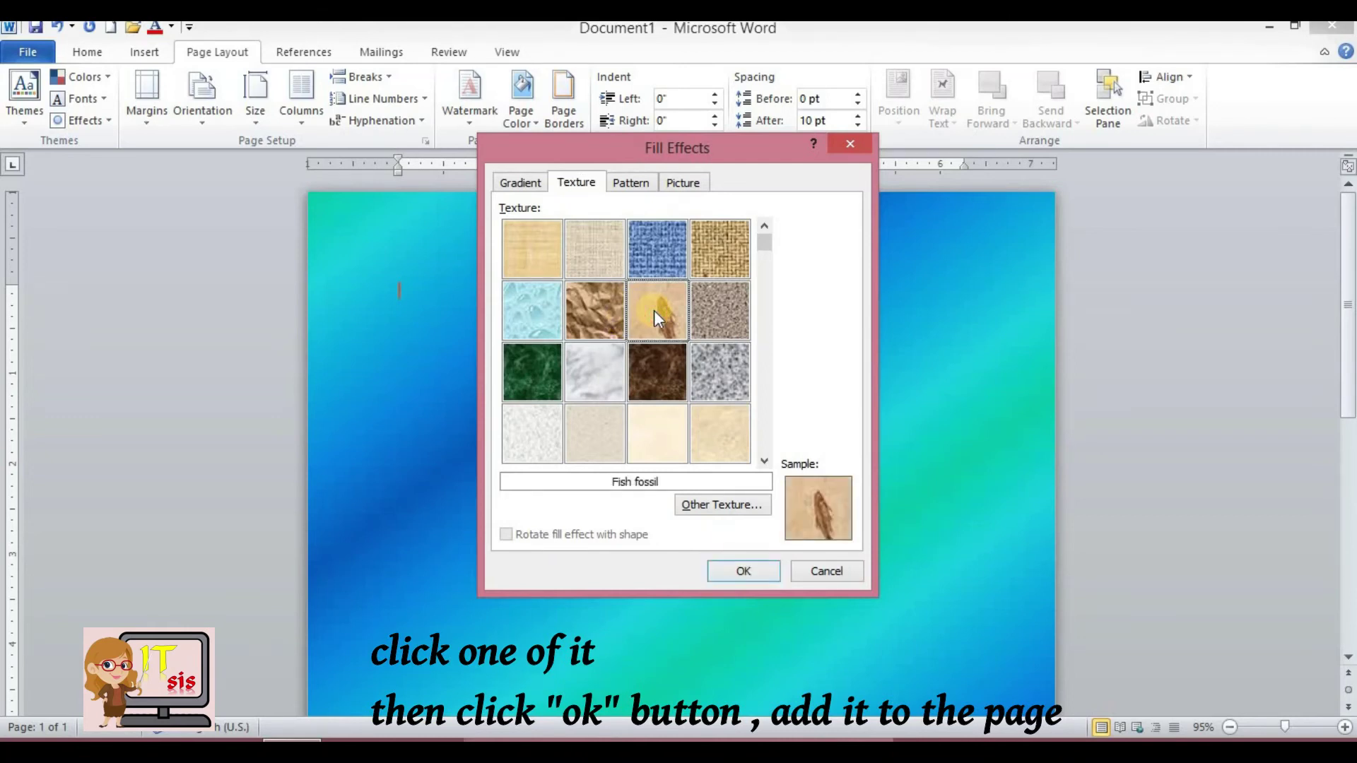
click(705, 311)
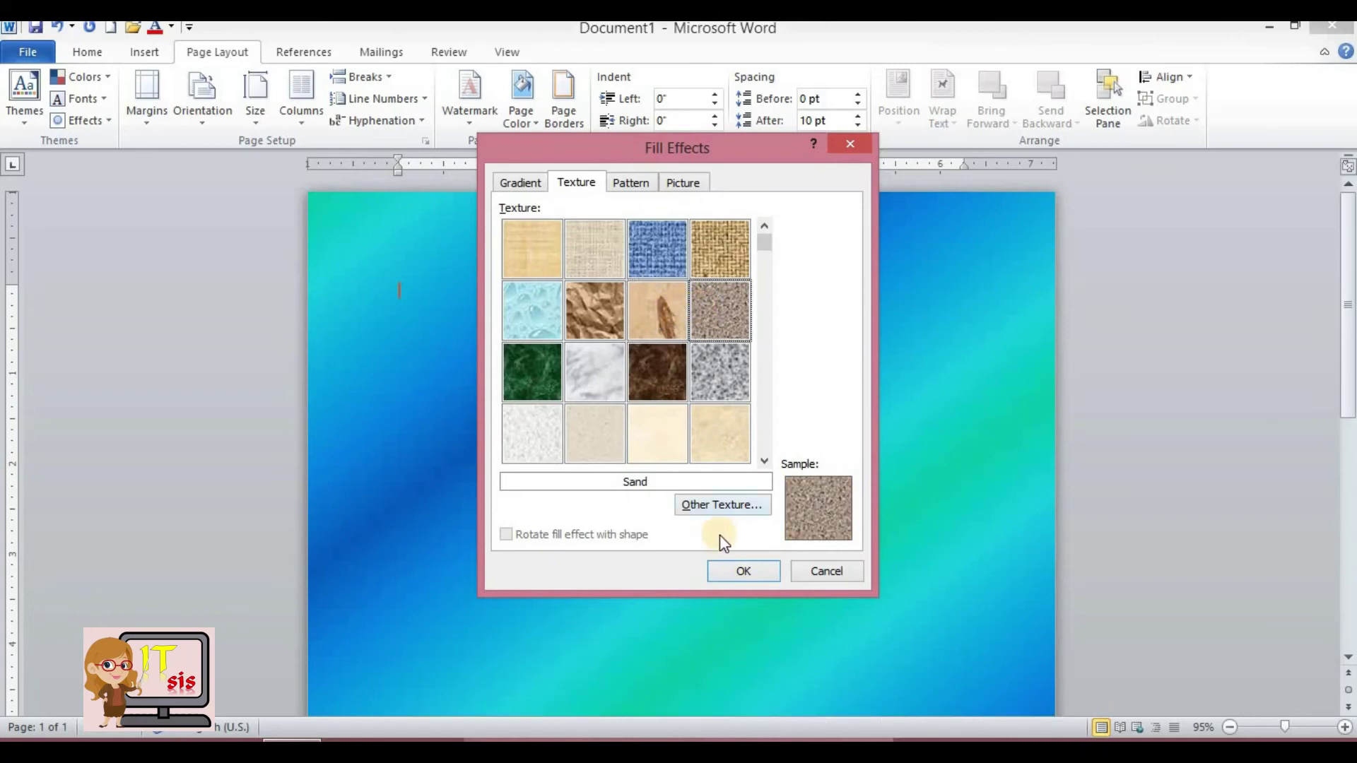
click(734, 570)
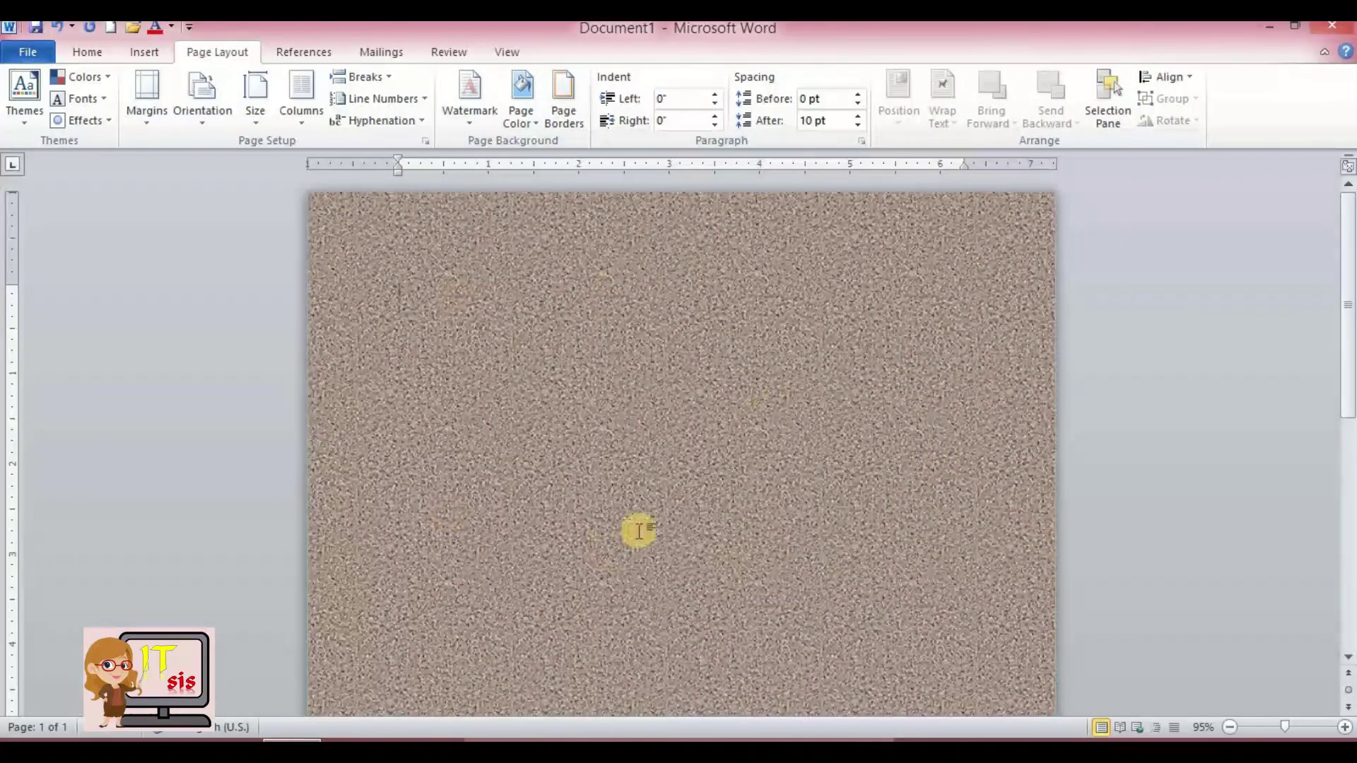
- Replace the Sand texture with the Fish fossil texture
click(529, 121)
click(581, 367)
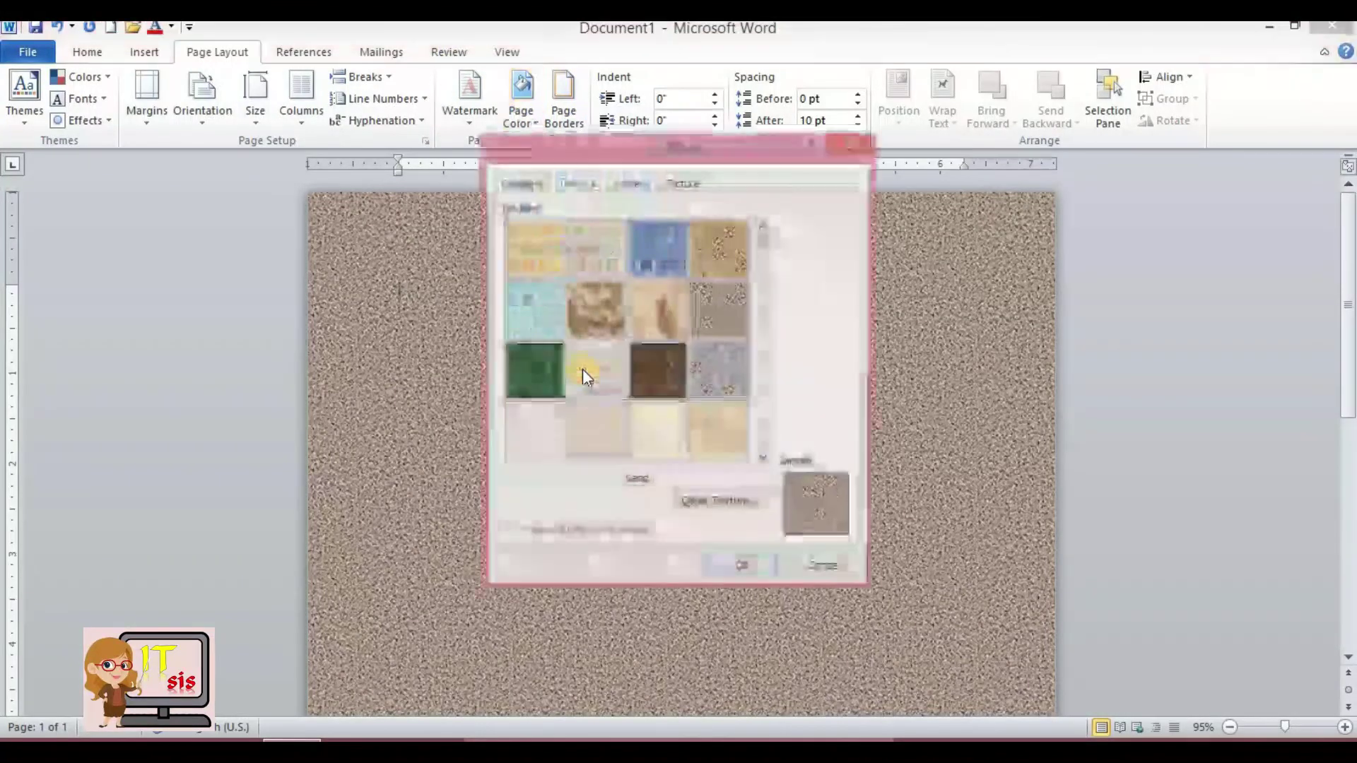
click(591, 305)
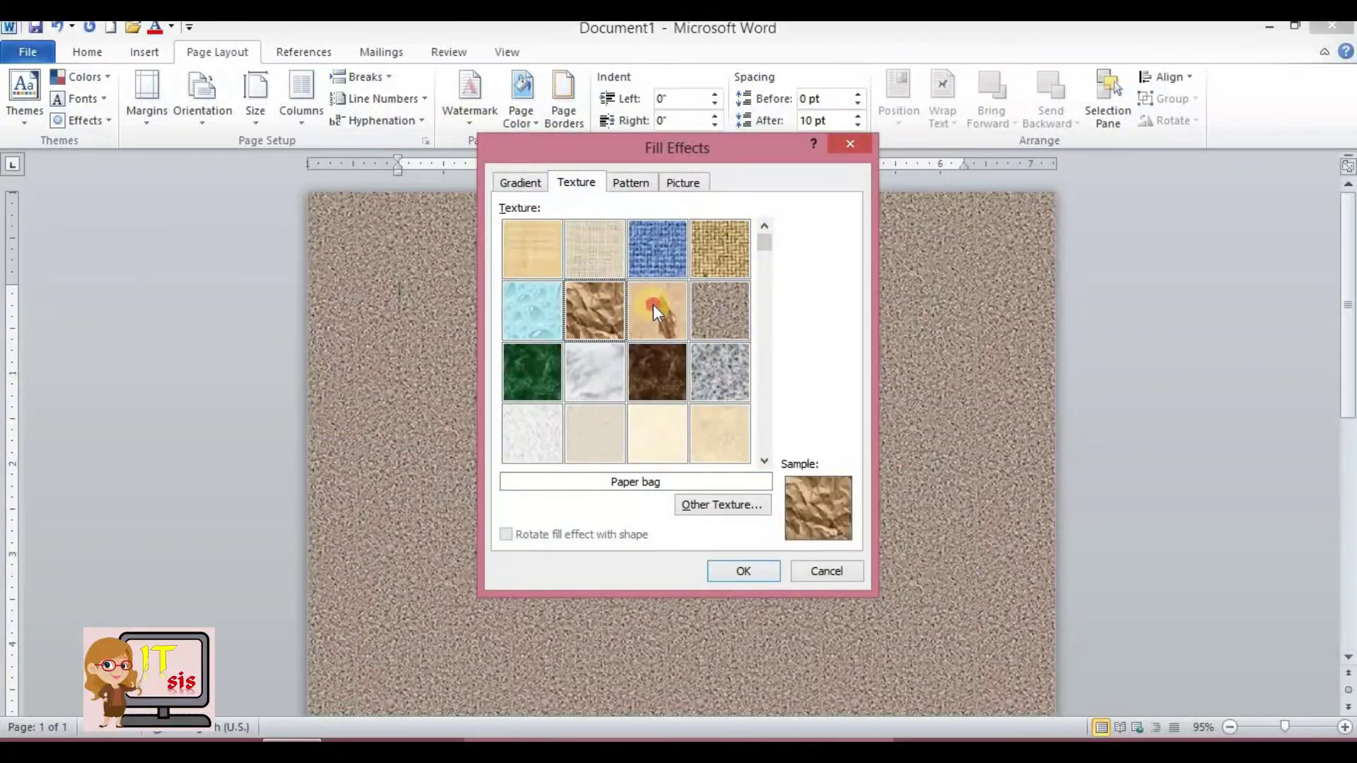
click(652, 306)
click(752, 574)
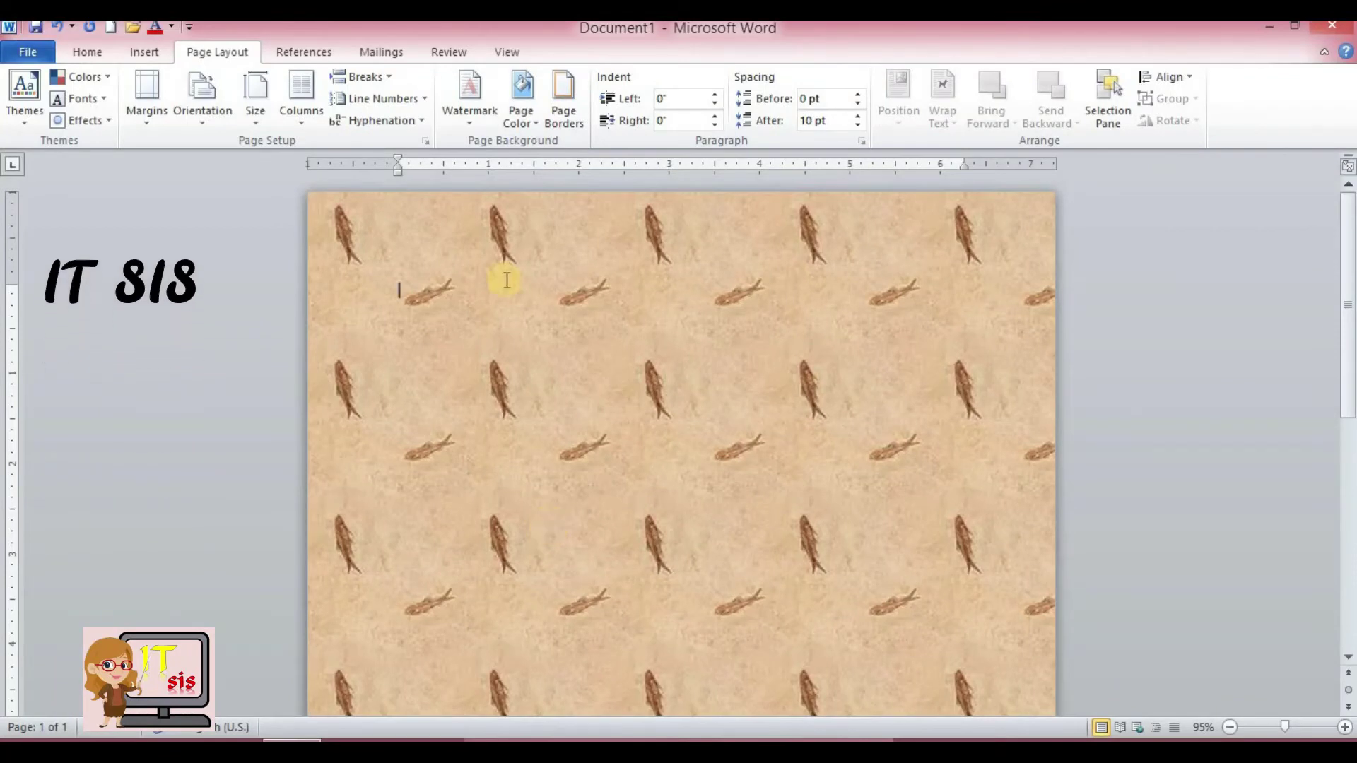
- Choose a Horizontal brick pattern with red foreground and yellow background
click(532, 121)
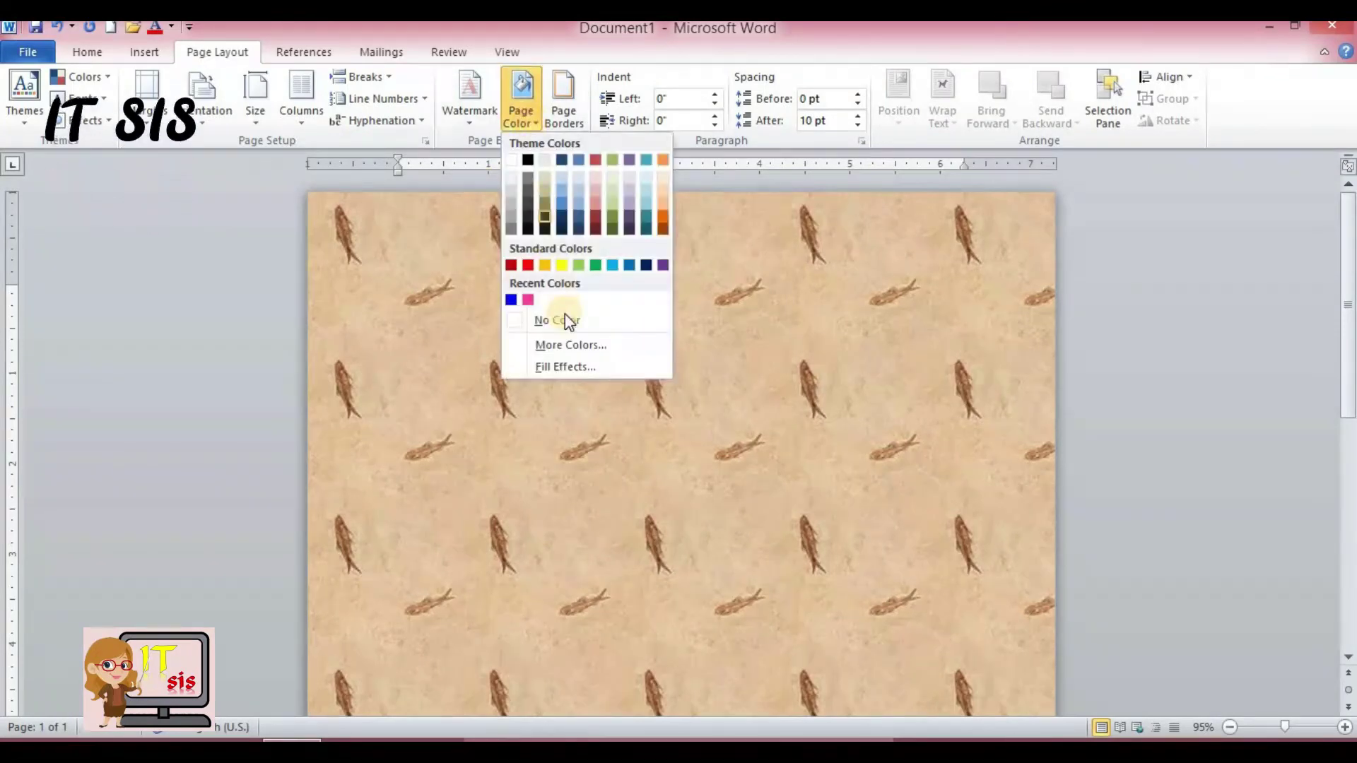
click(578, 366)
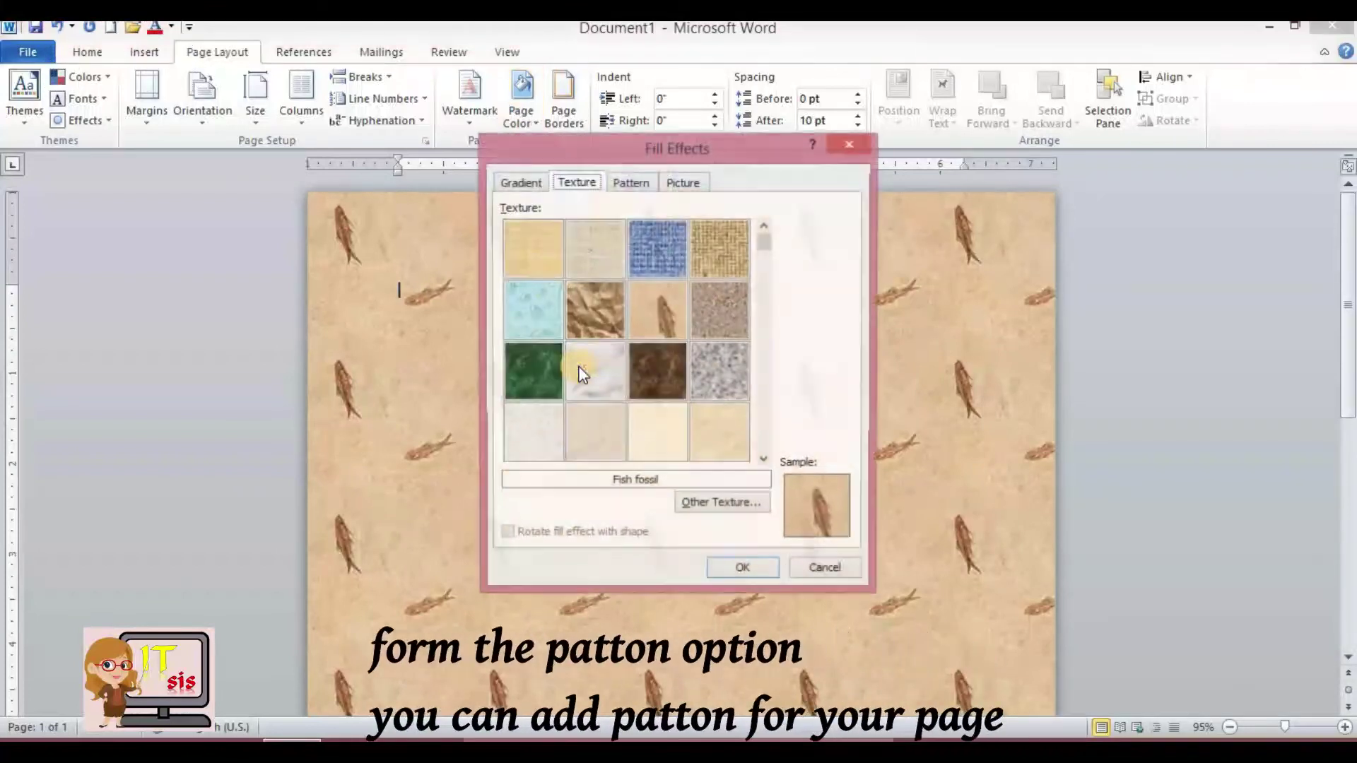
click(631, 183)
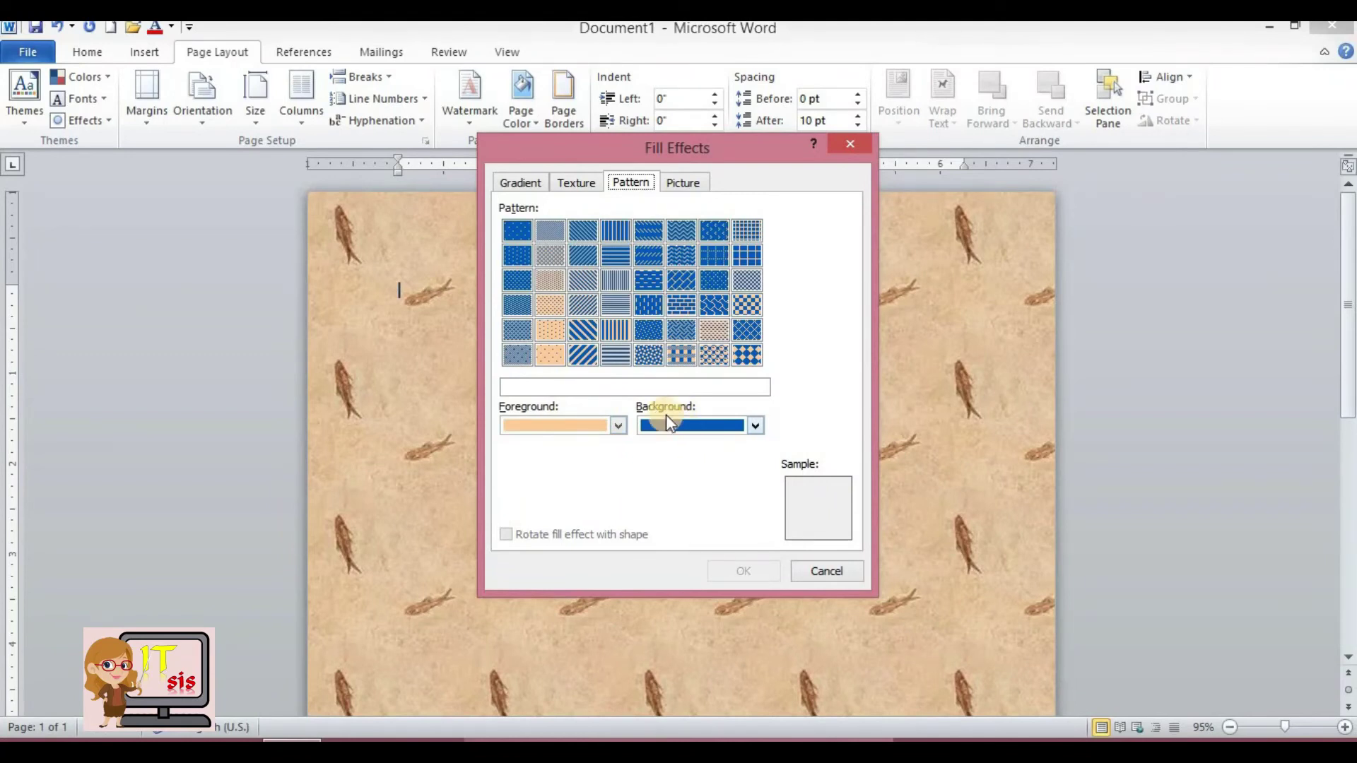
click(620, 427)
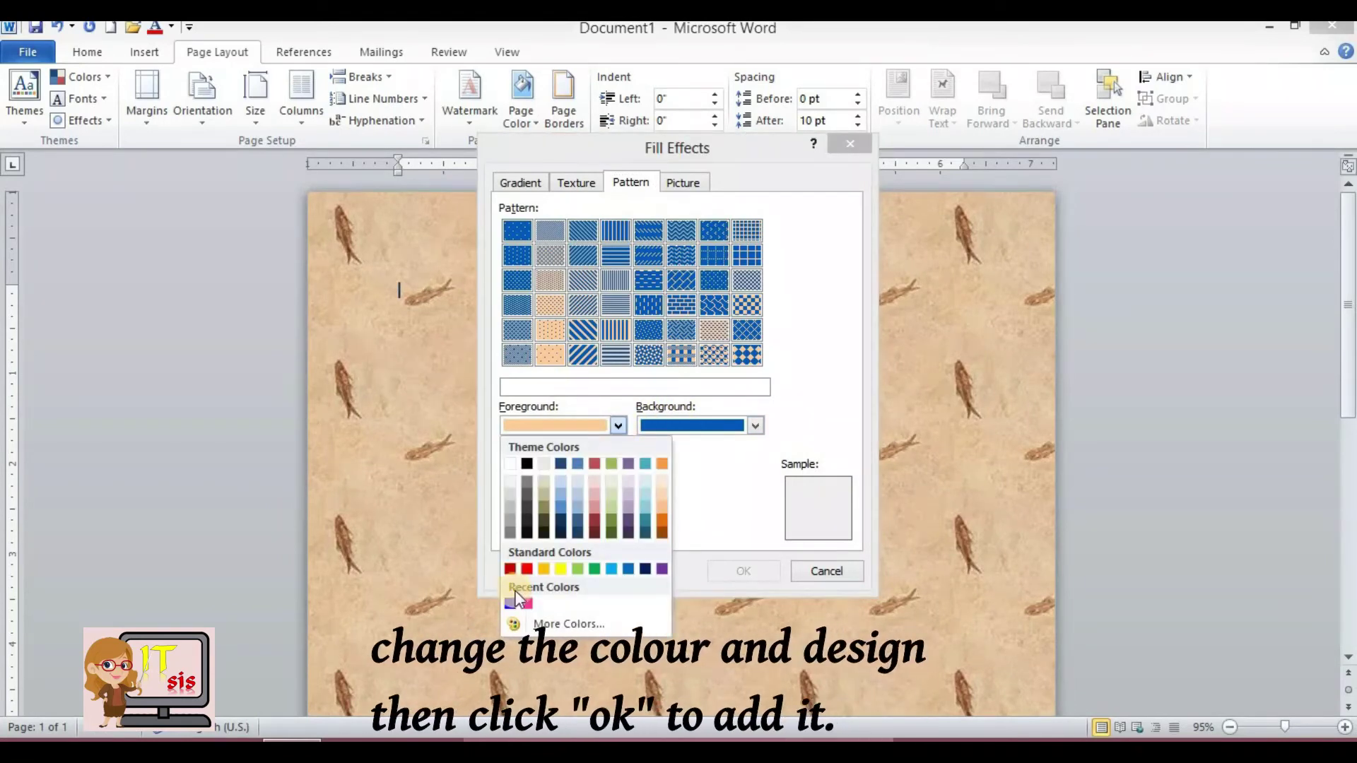
click(526, 569)
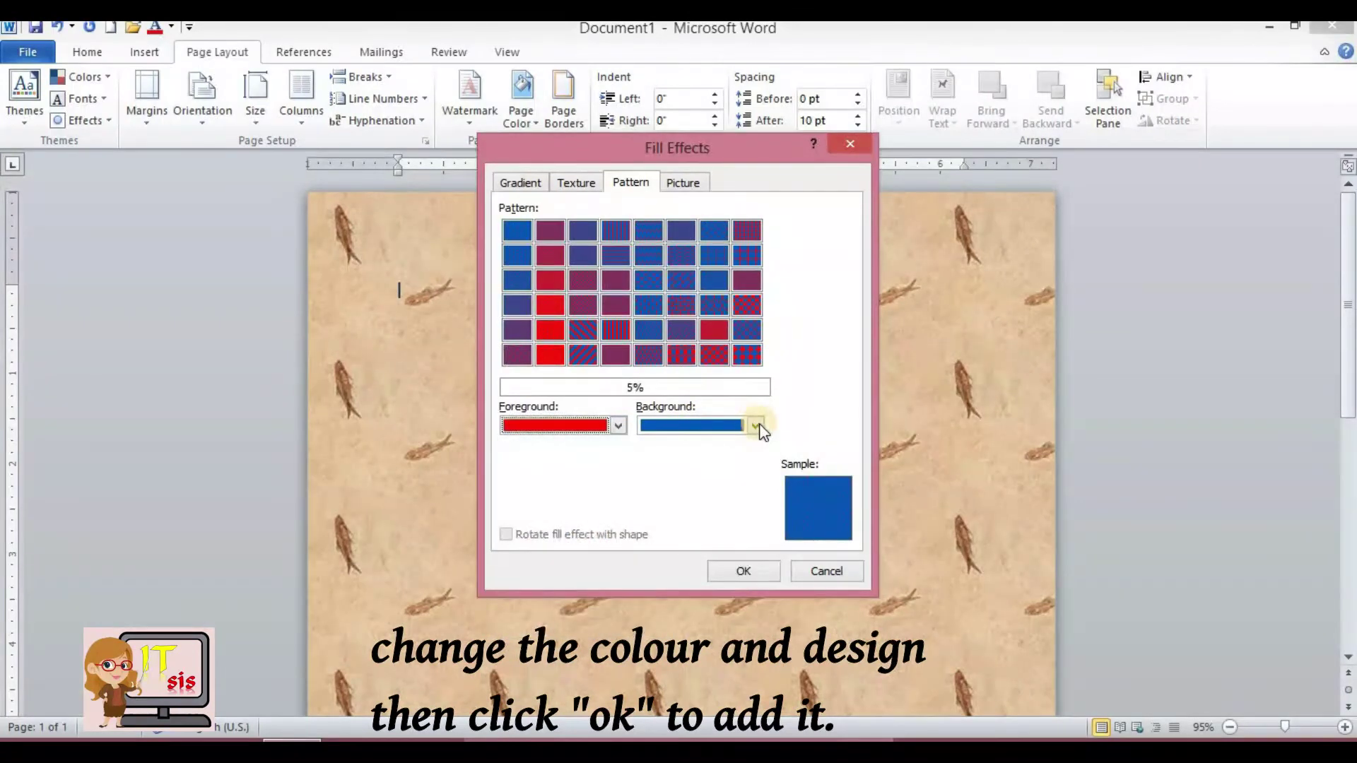
click(755, 426)
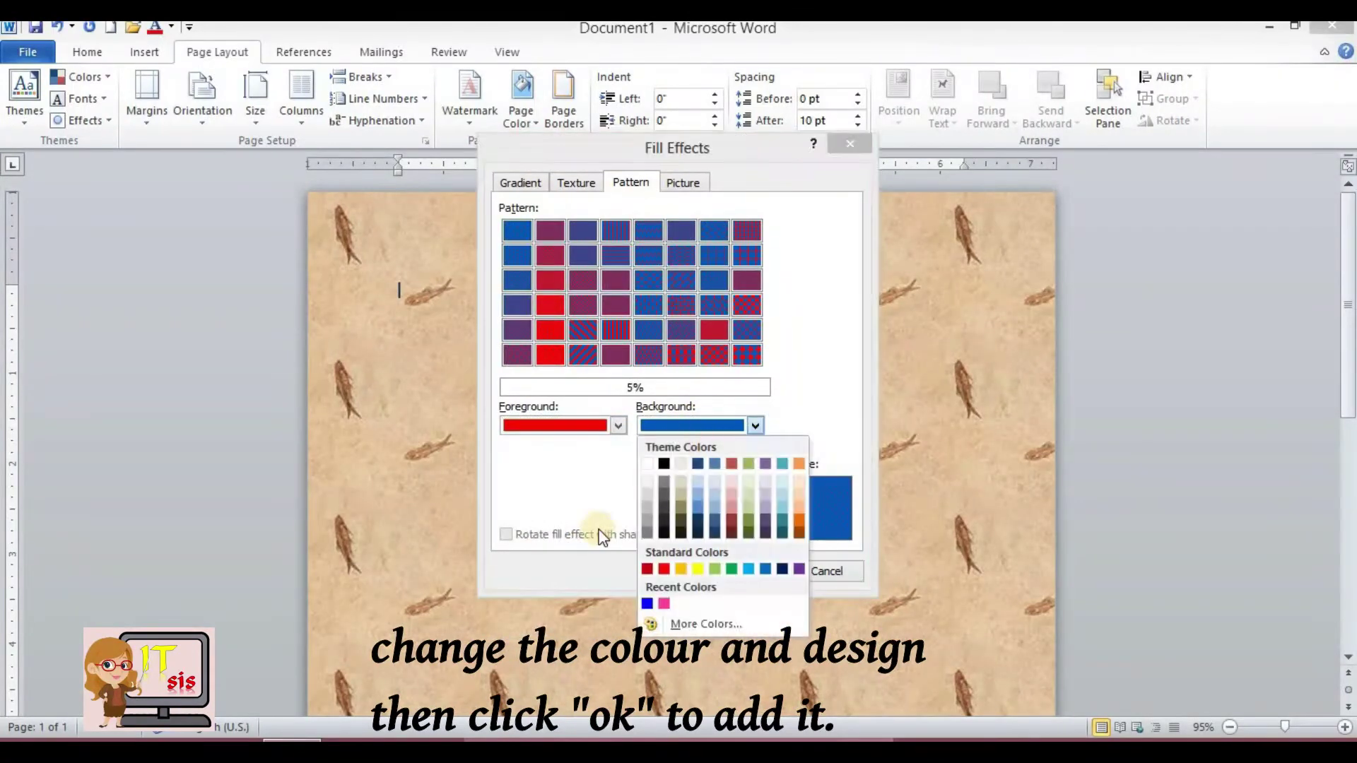
click(698, 569)
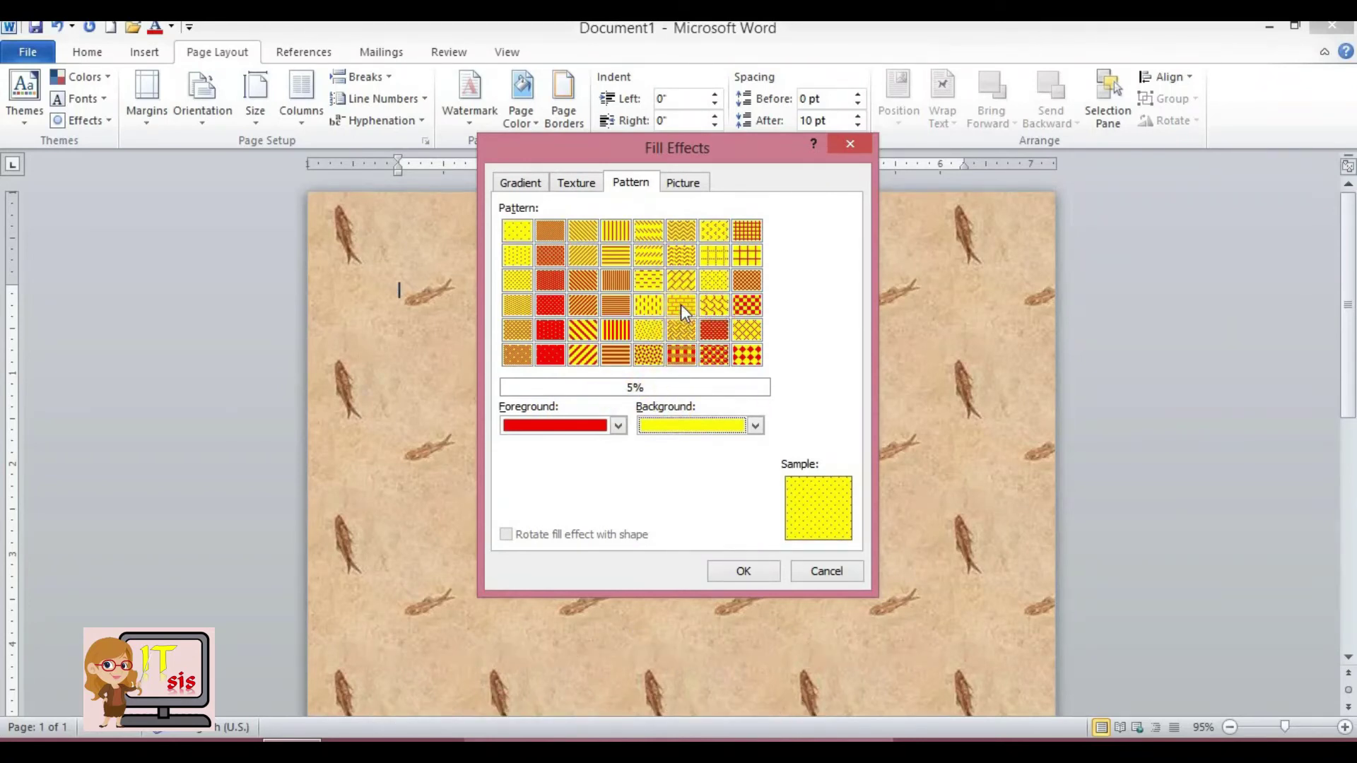
click(680, 304)
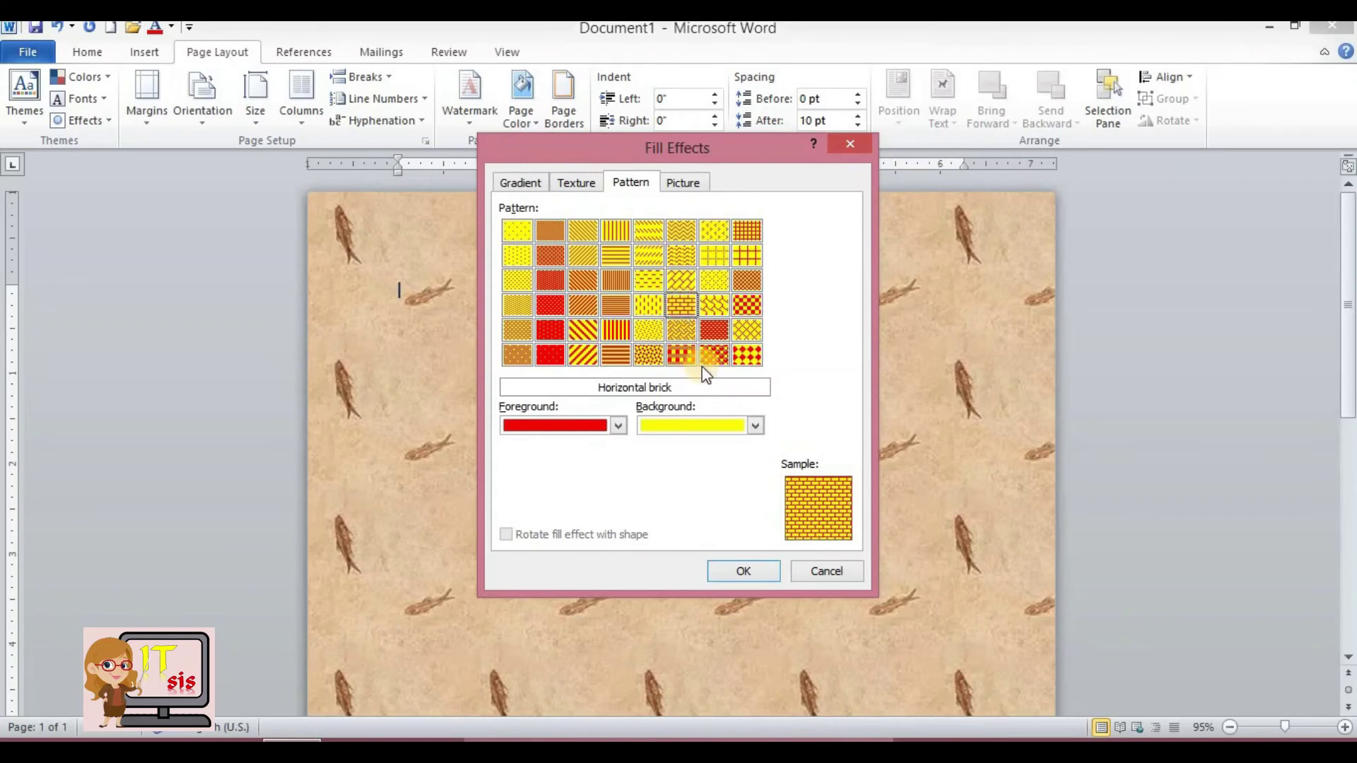
- Apply the brick pattern, then insert the pajo picture as the page's picture fill
click(749, 570)
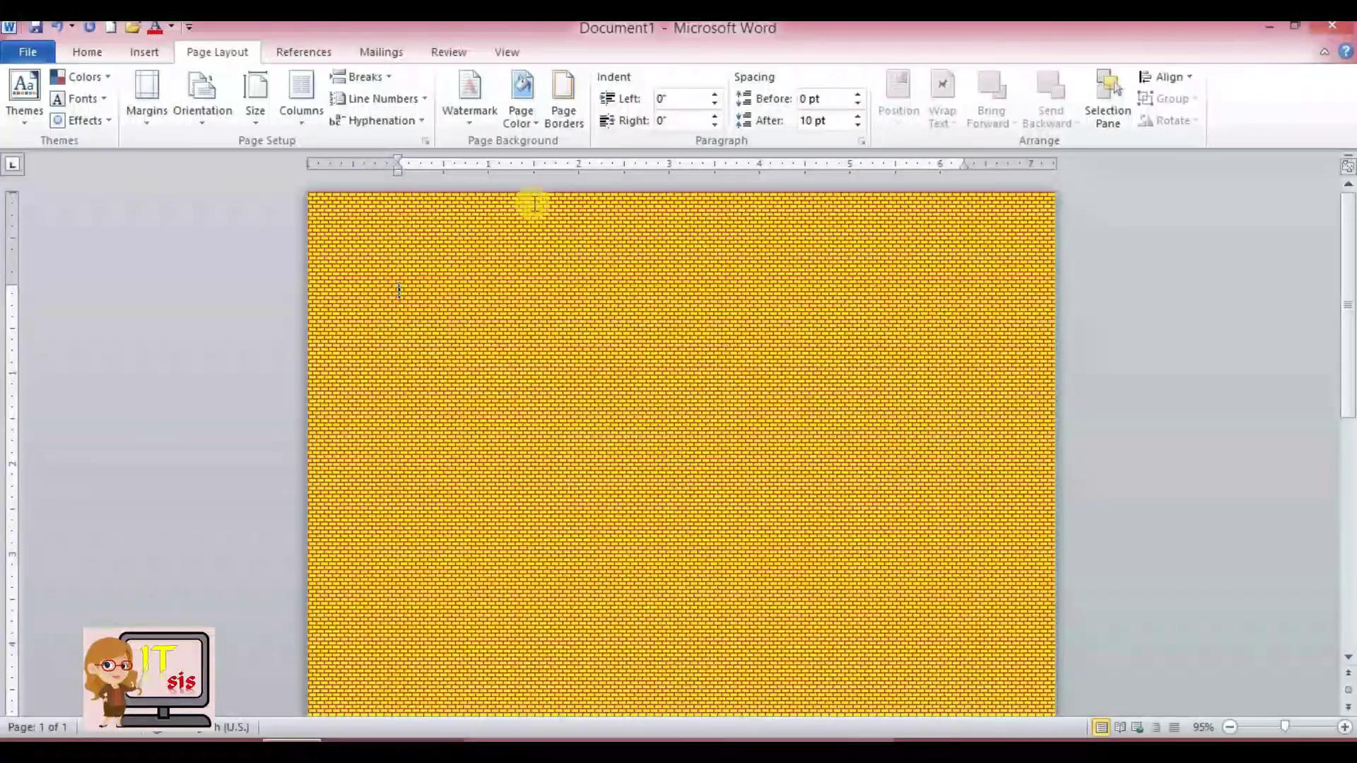
click(537, 126)
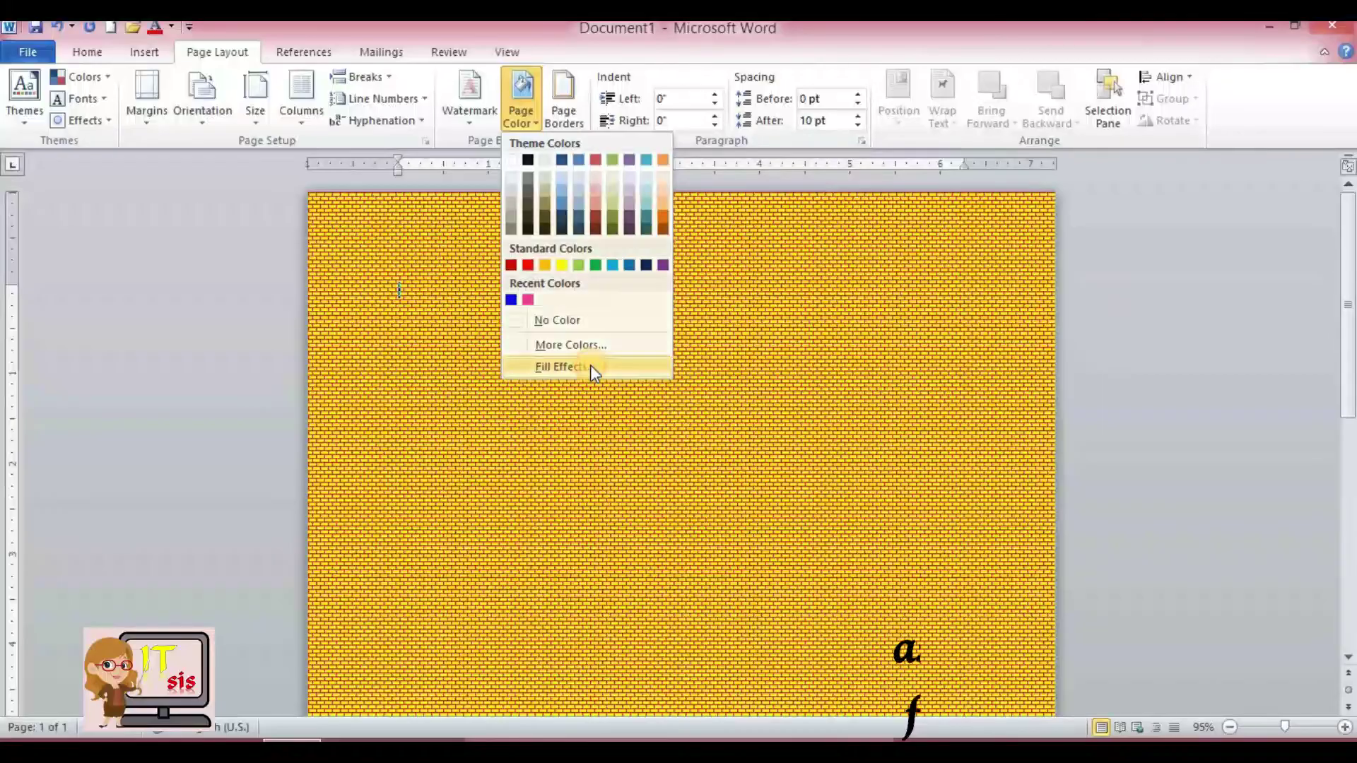
click(591, 365)
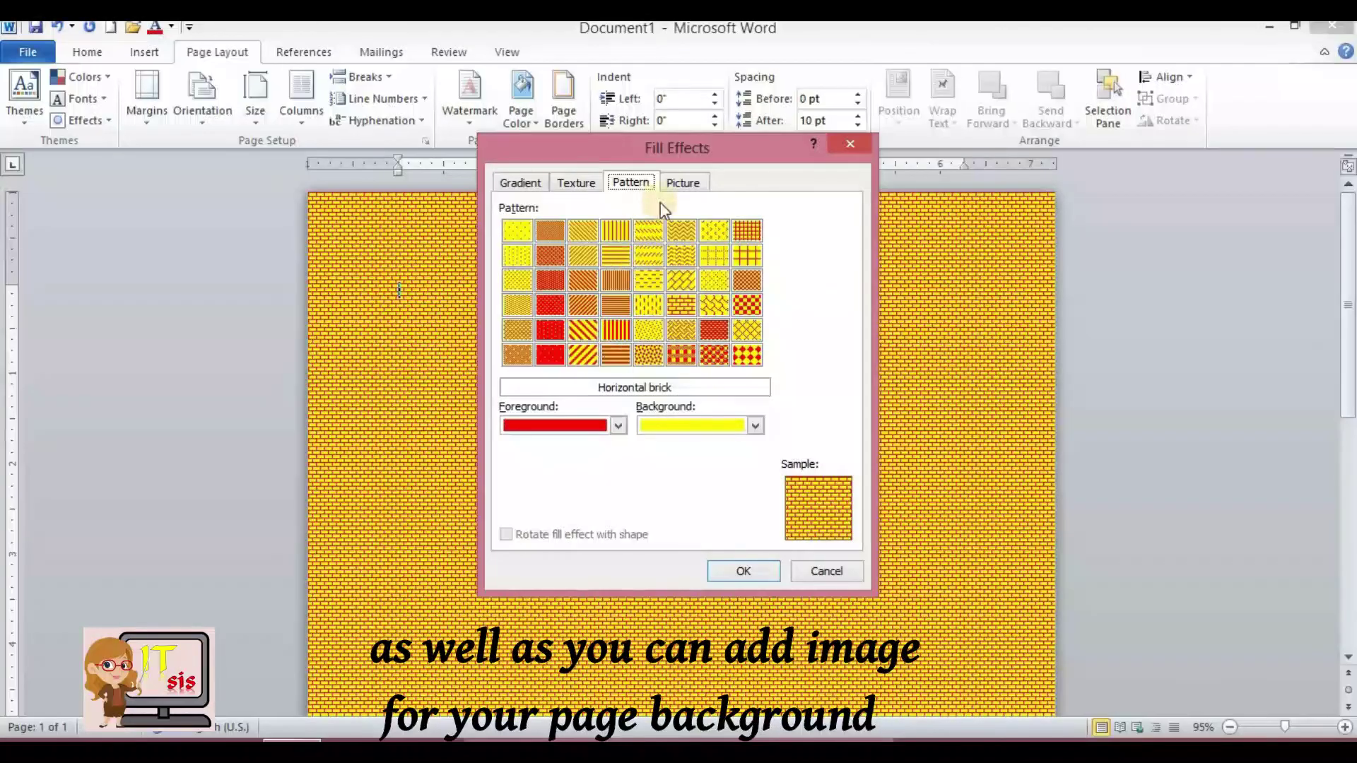
click(680, 186)
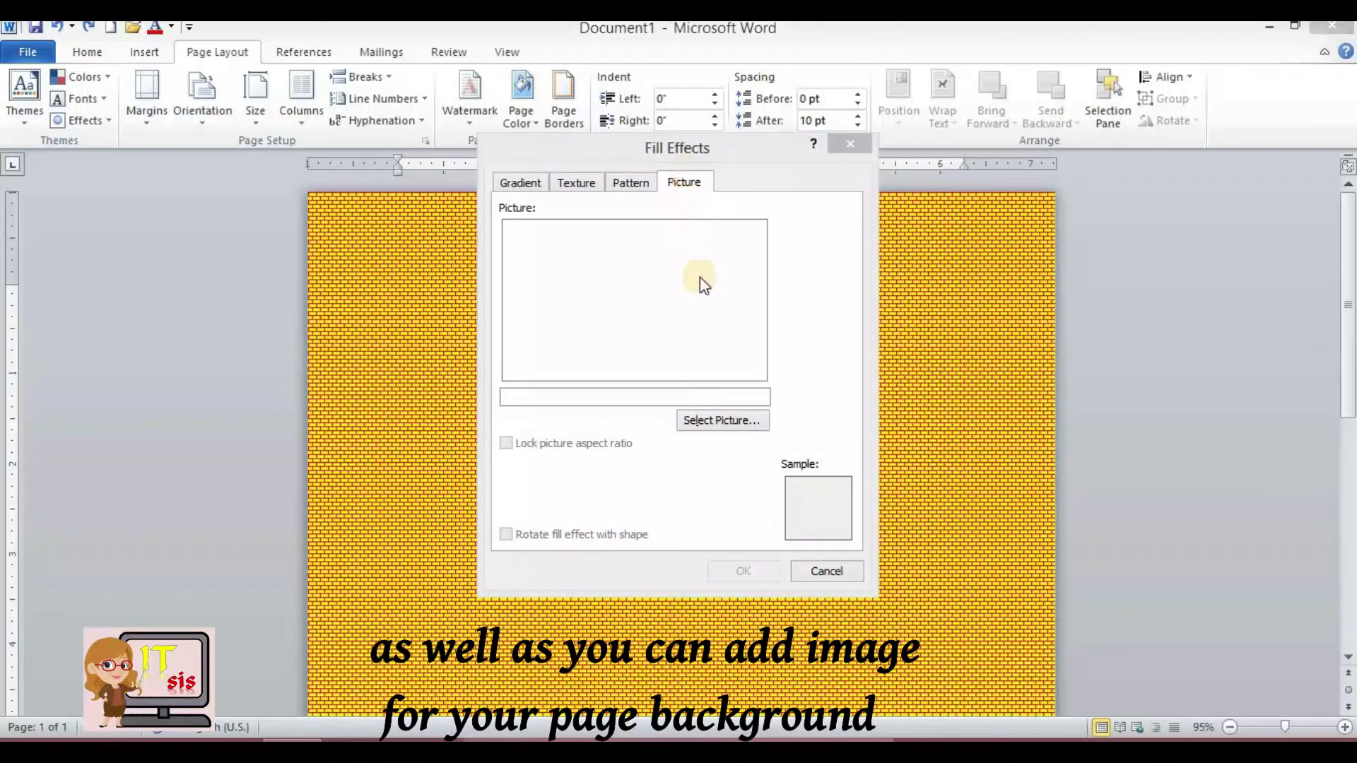
click(736, 424)
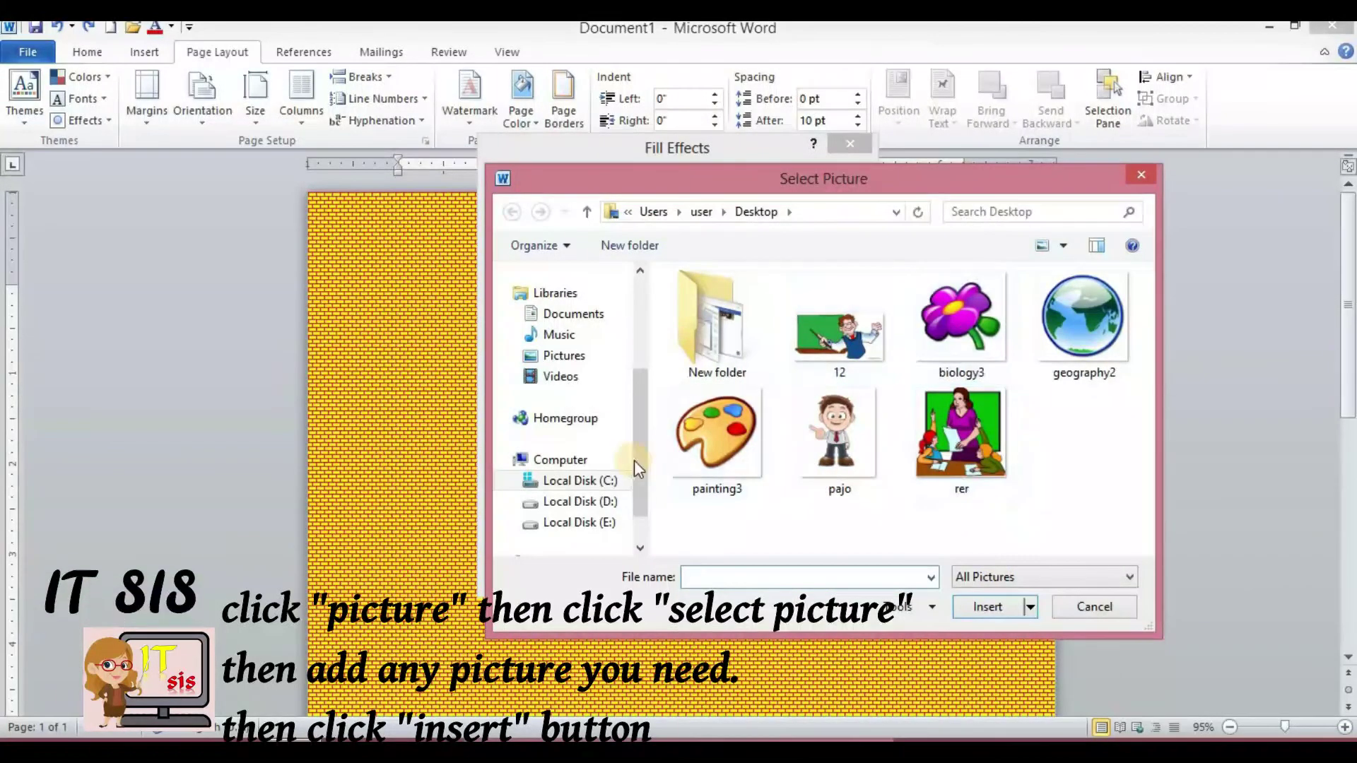
mouse_move(836, 434)
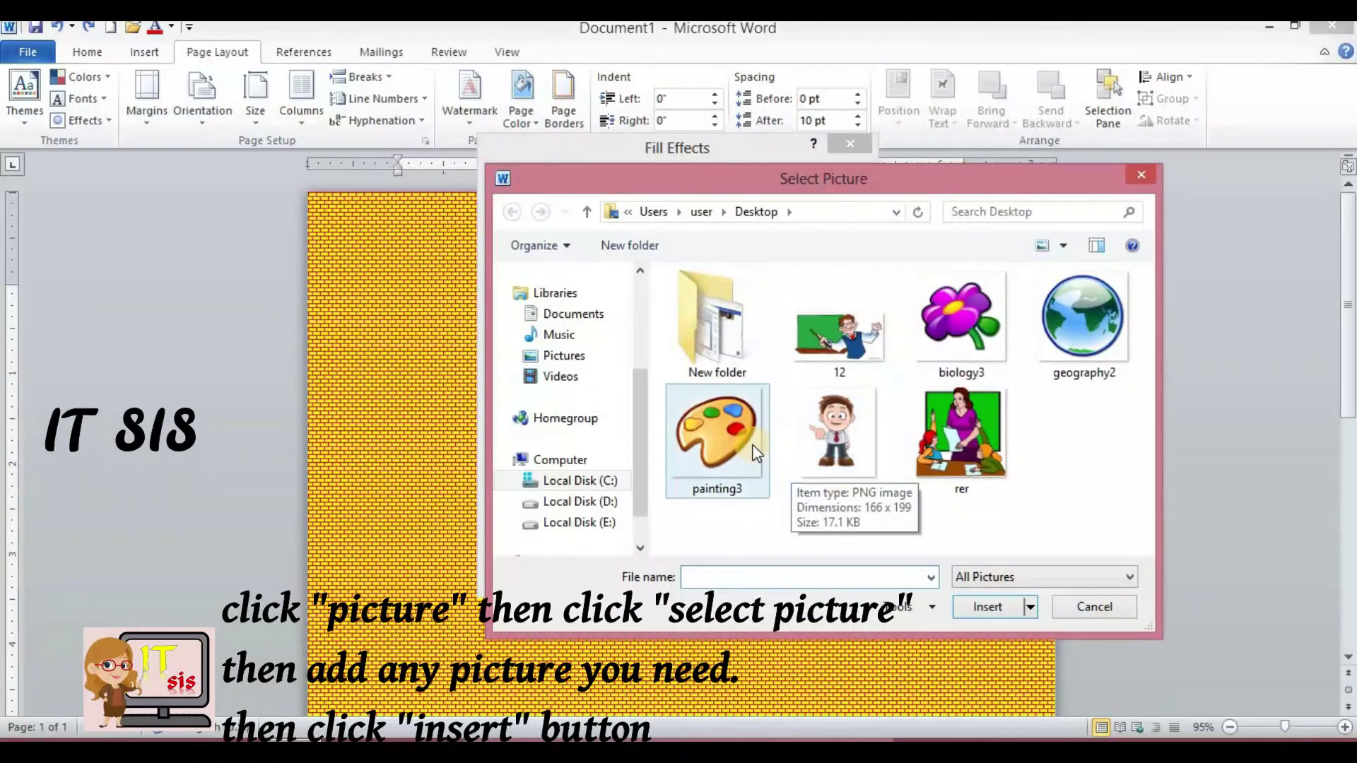
click(830, 441)
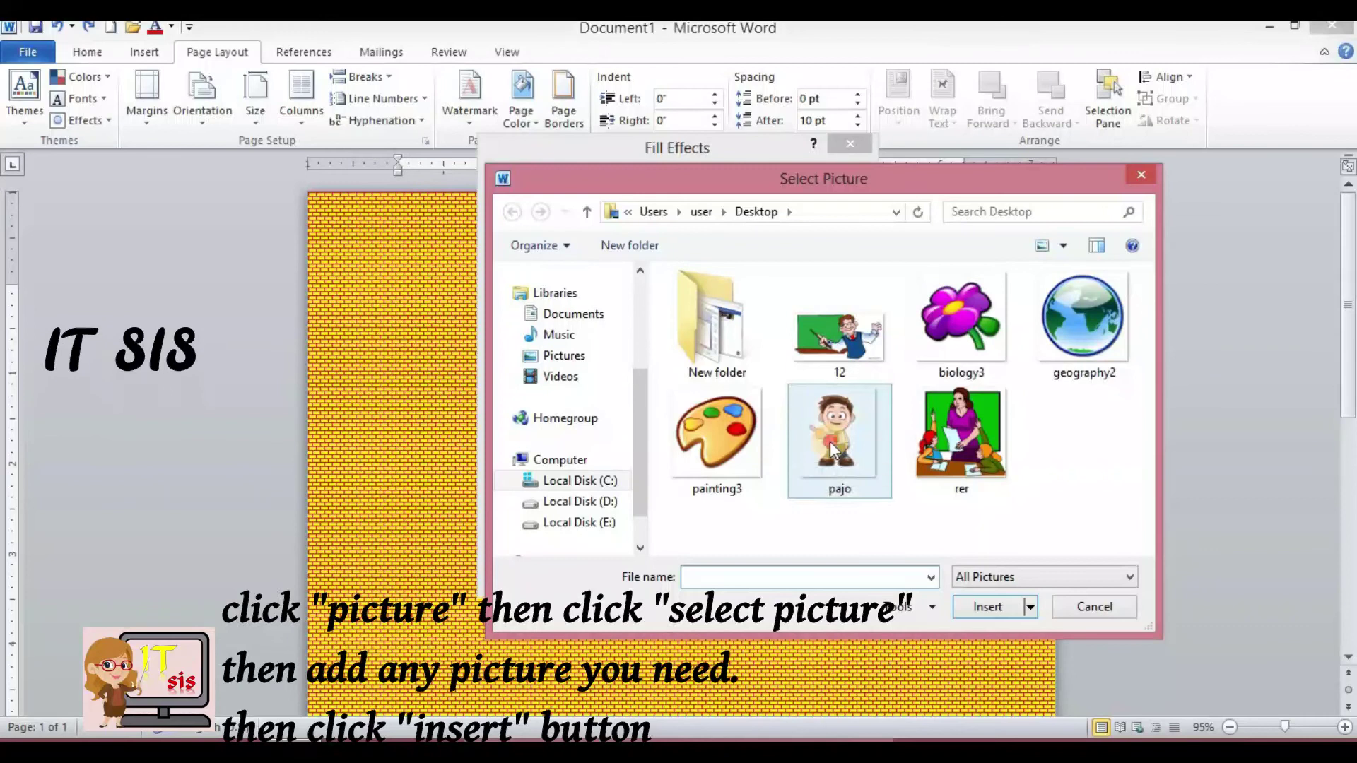
click(977, 605)
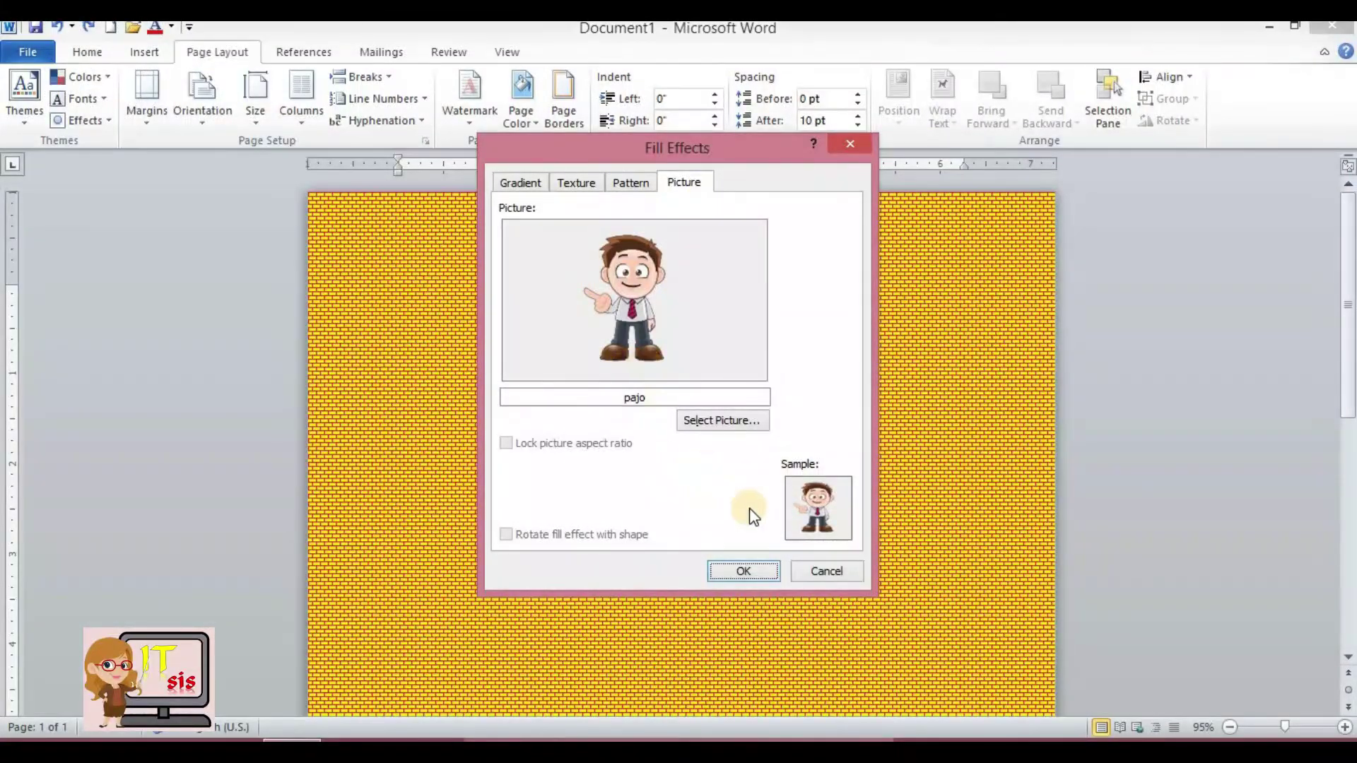
- Apply the pajo picture as a tiled page background and show the Watermark list
click(757, 574)
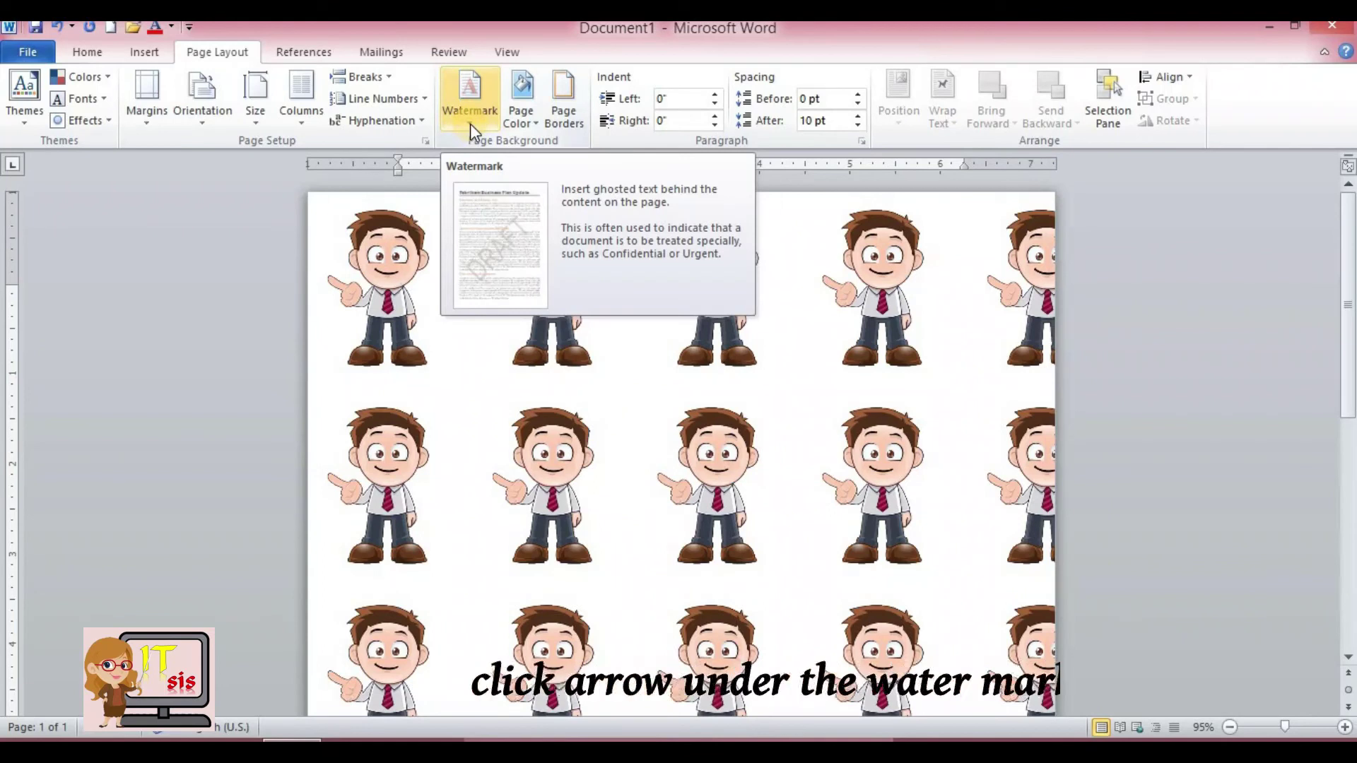
click(469, 124)
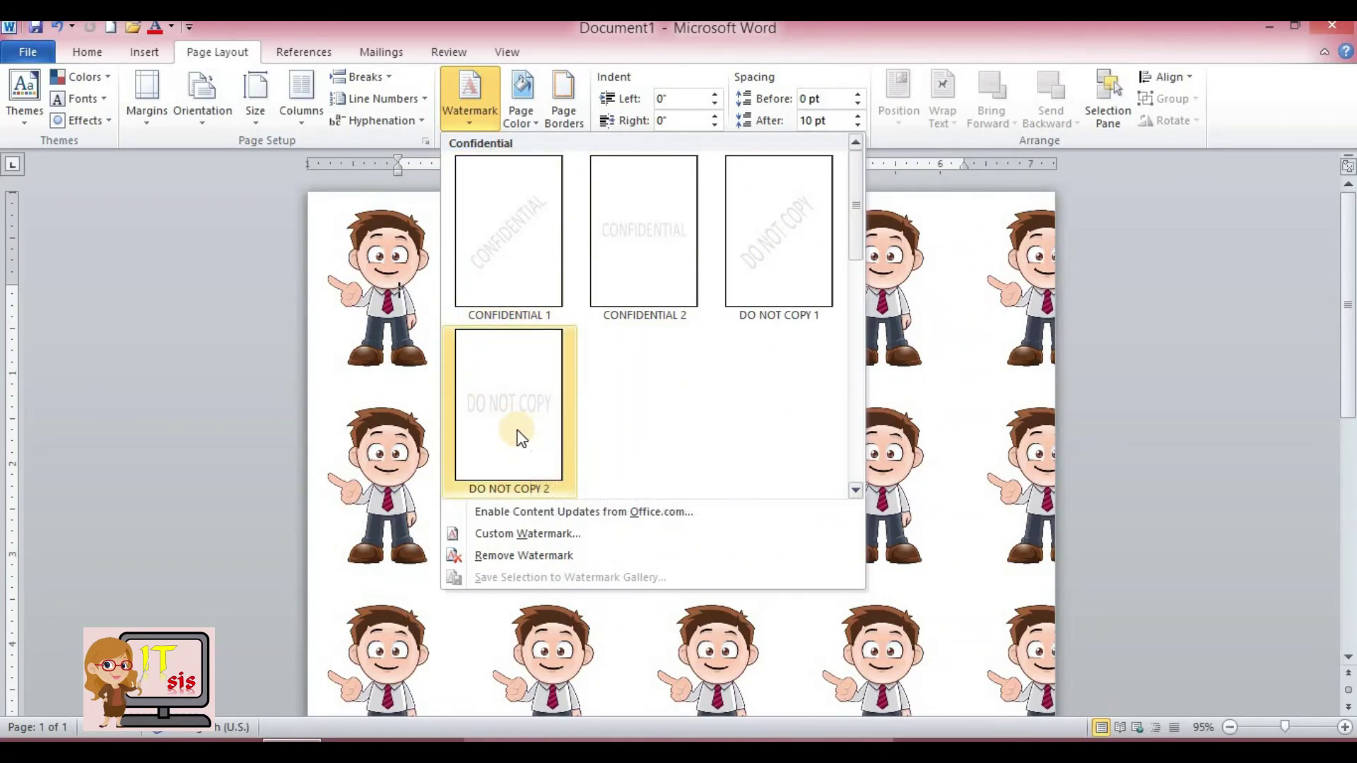
- Create a custom text watermark reading 'IT SIS' in English (U.S.), replacing ASAP
click(521, 533)
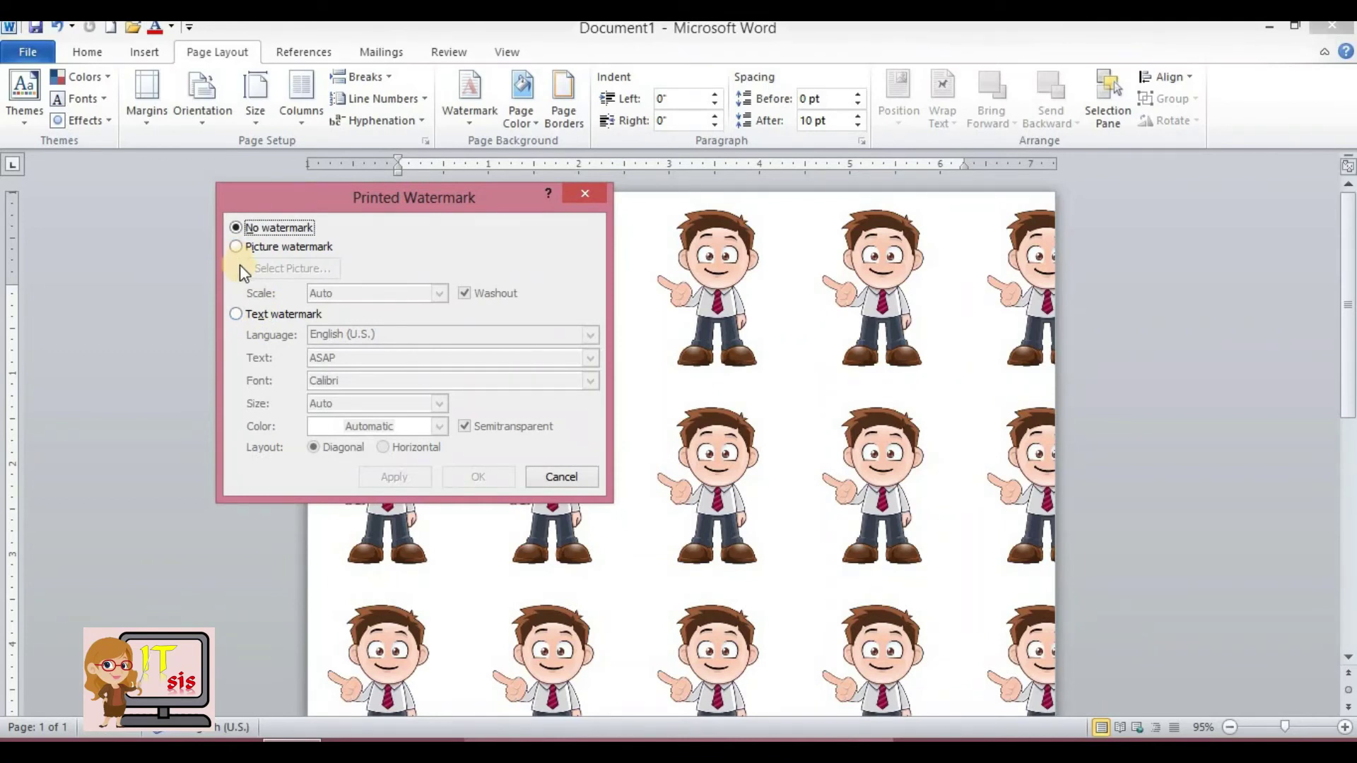
click(257, 318)
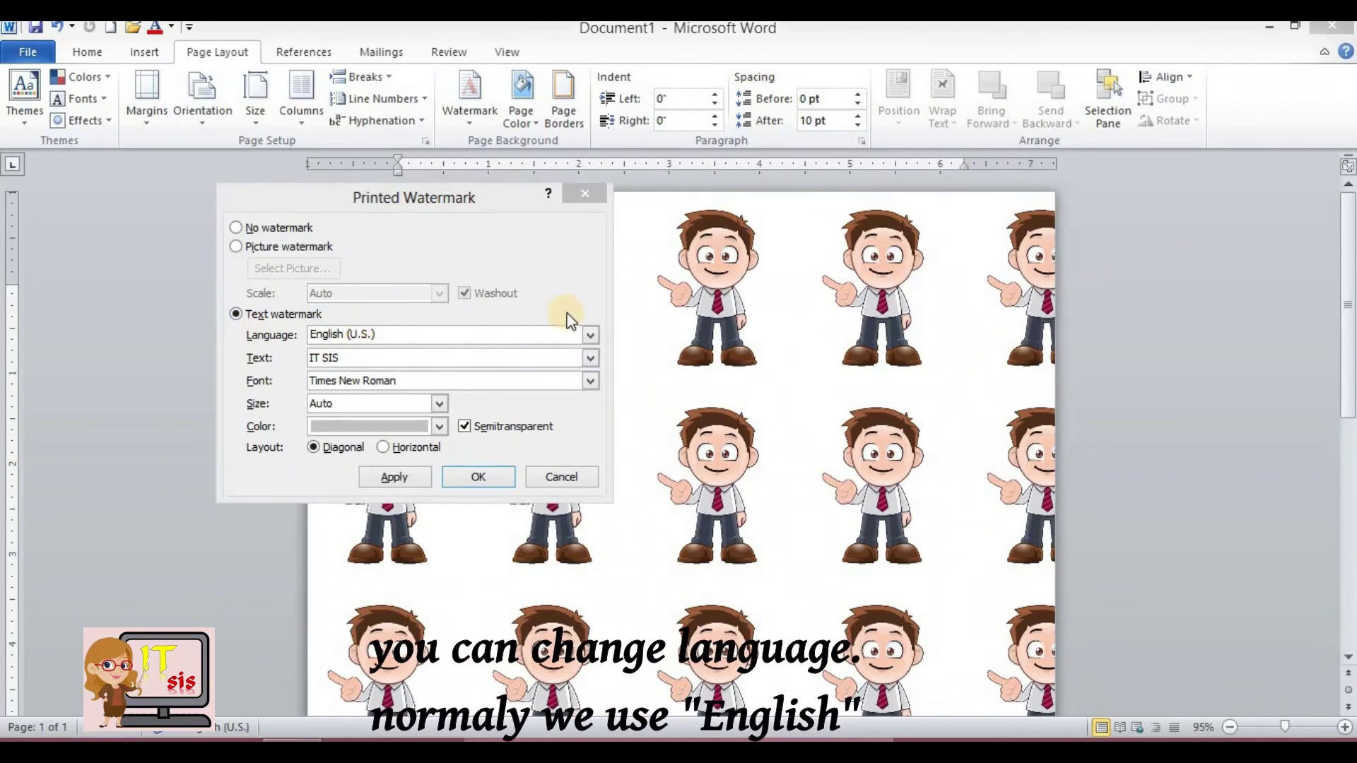
click(591, 335)
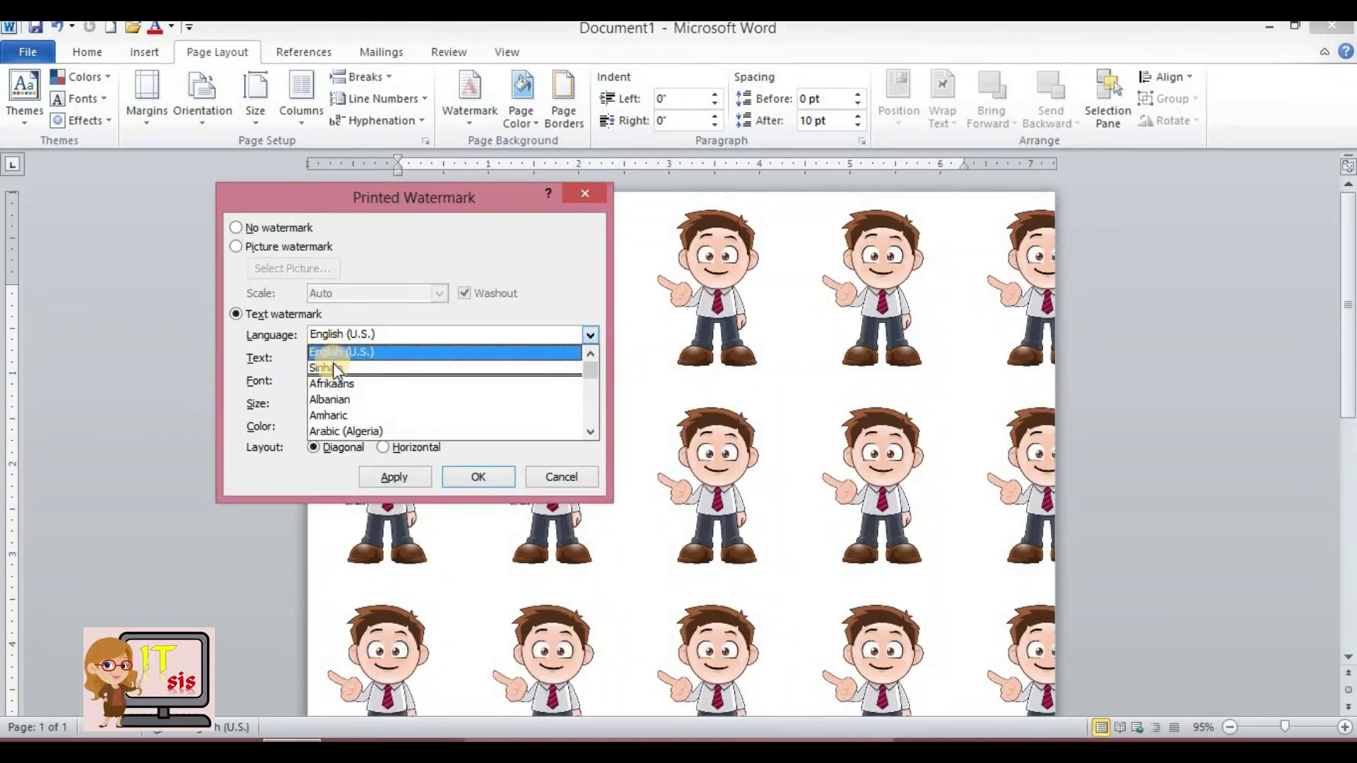
click(281, 362)
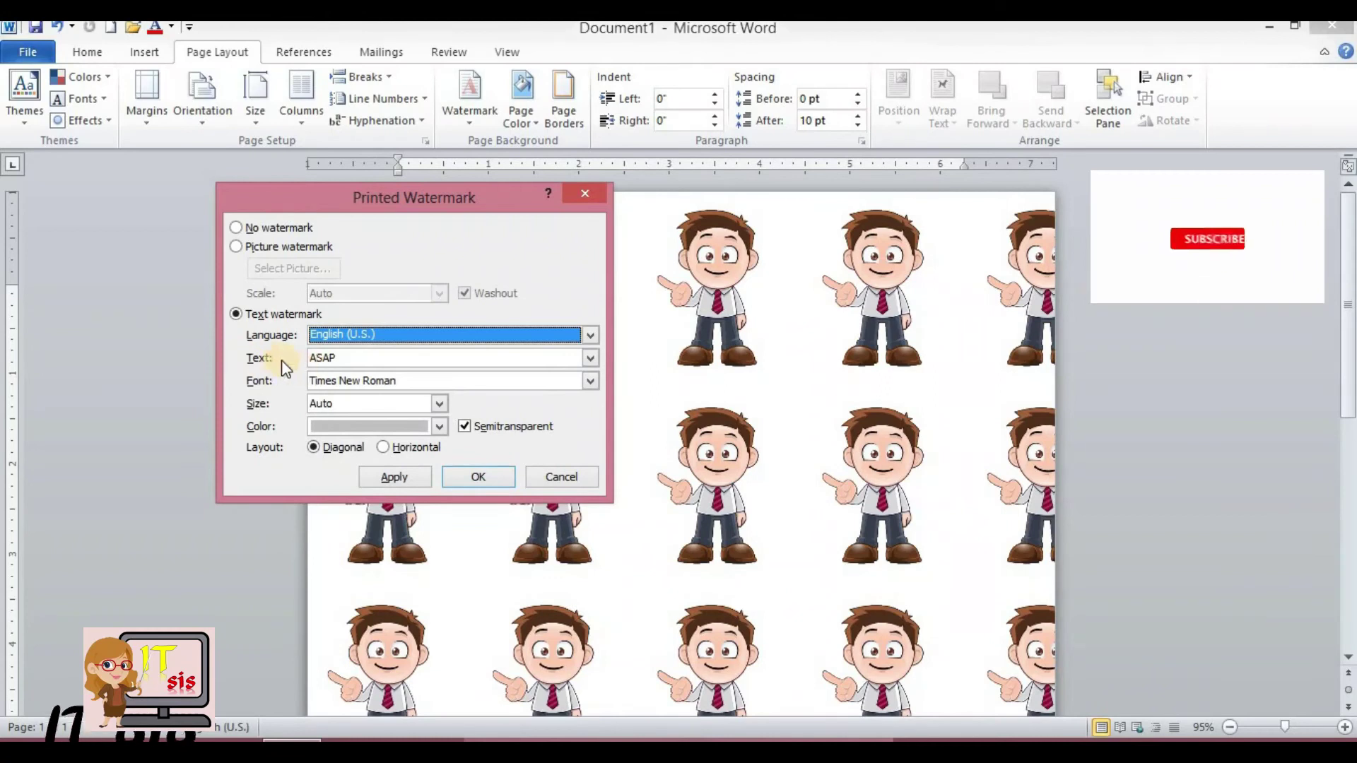
drag(336, 358, 308, 359)
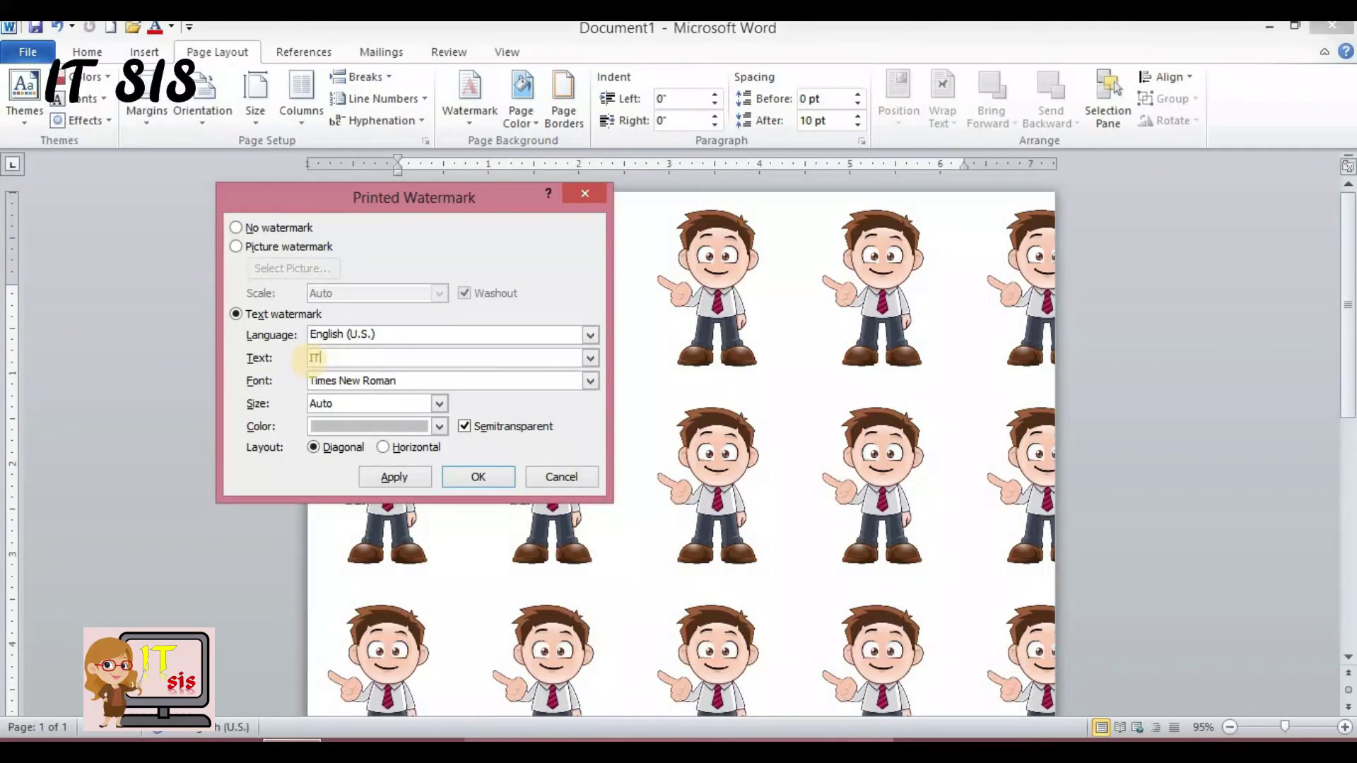
text(IT SIS)
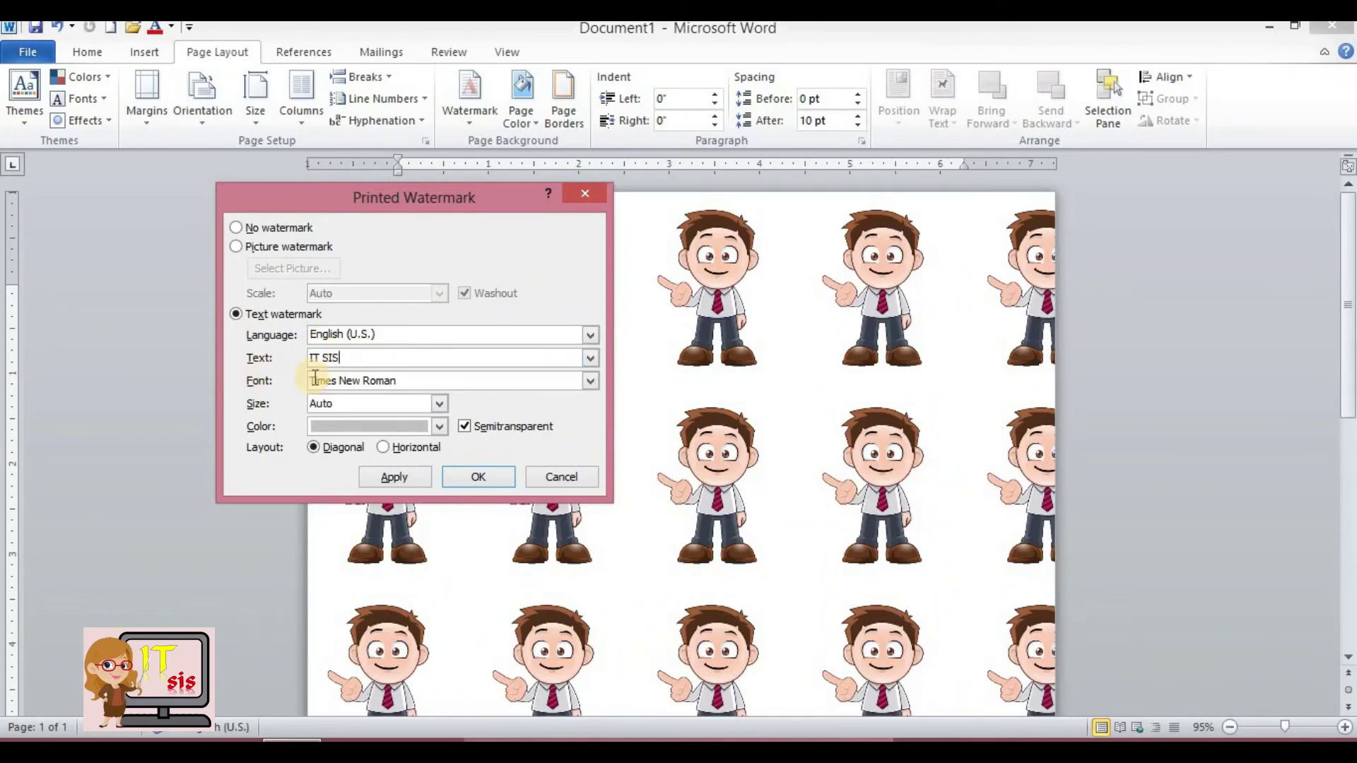
- Keep the watermark font as Times New Roman and size as Auto
click(589, 381)
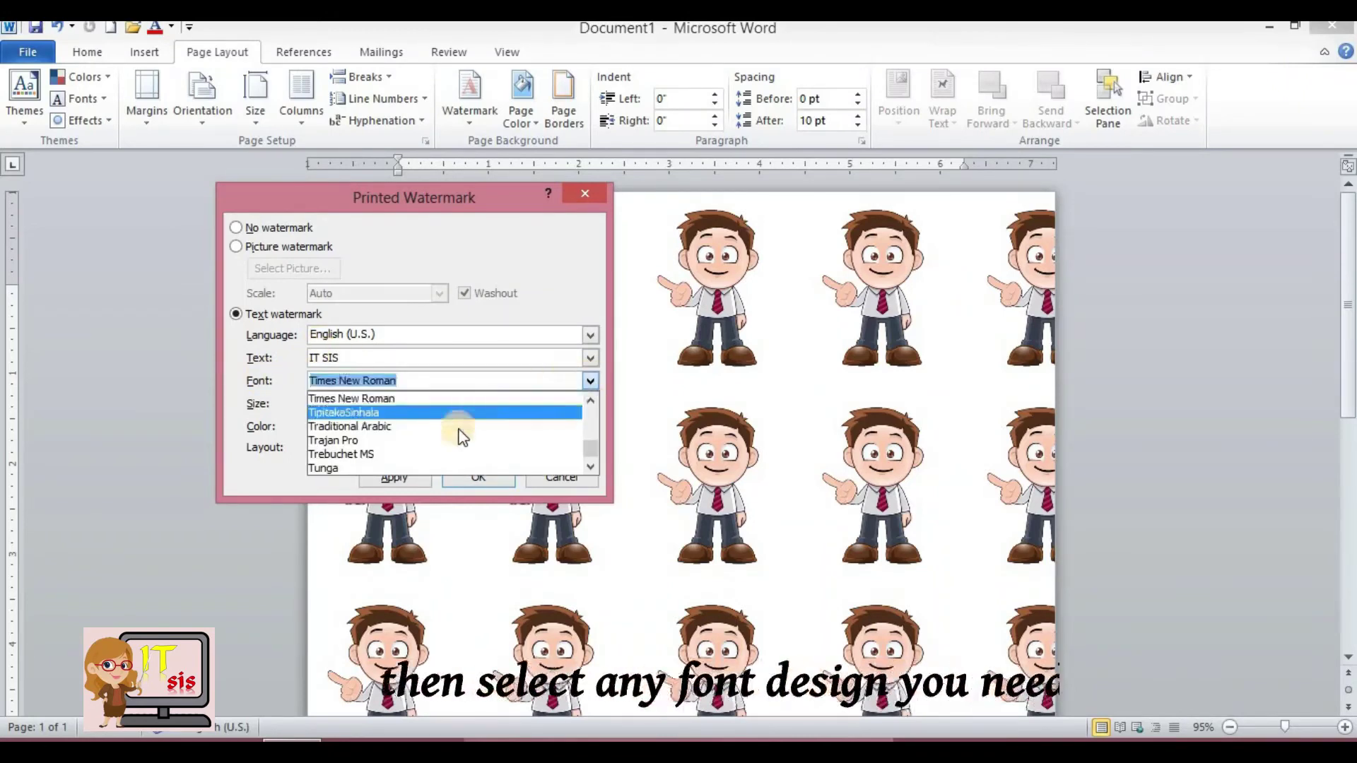
key(Up)
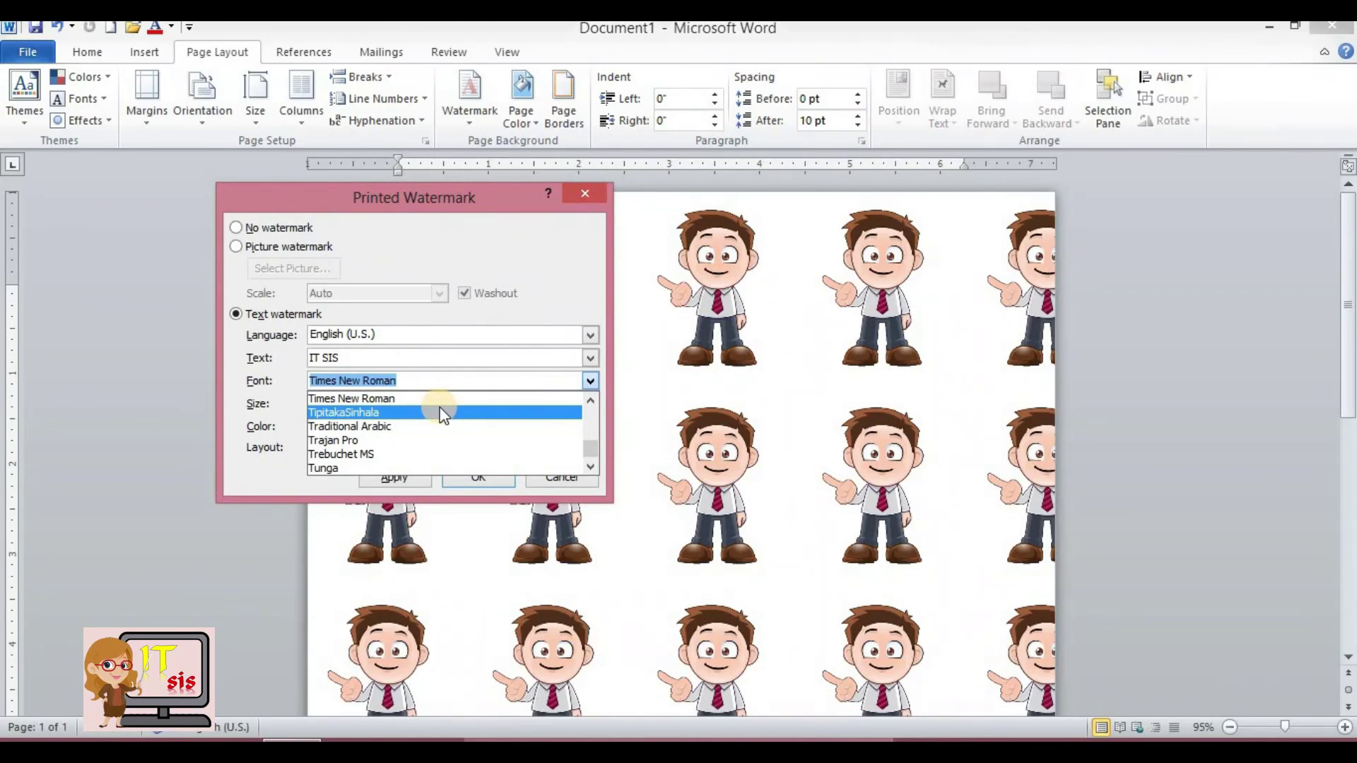
text(TI)
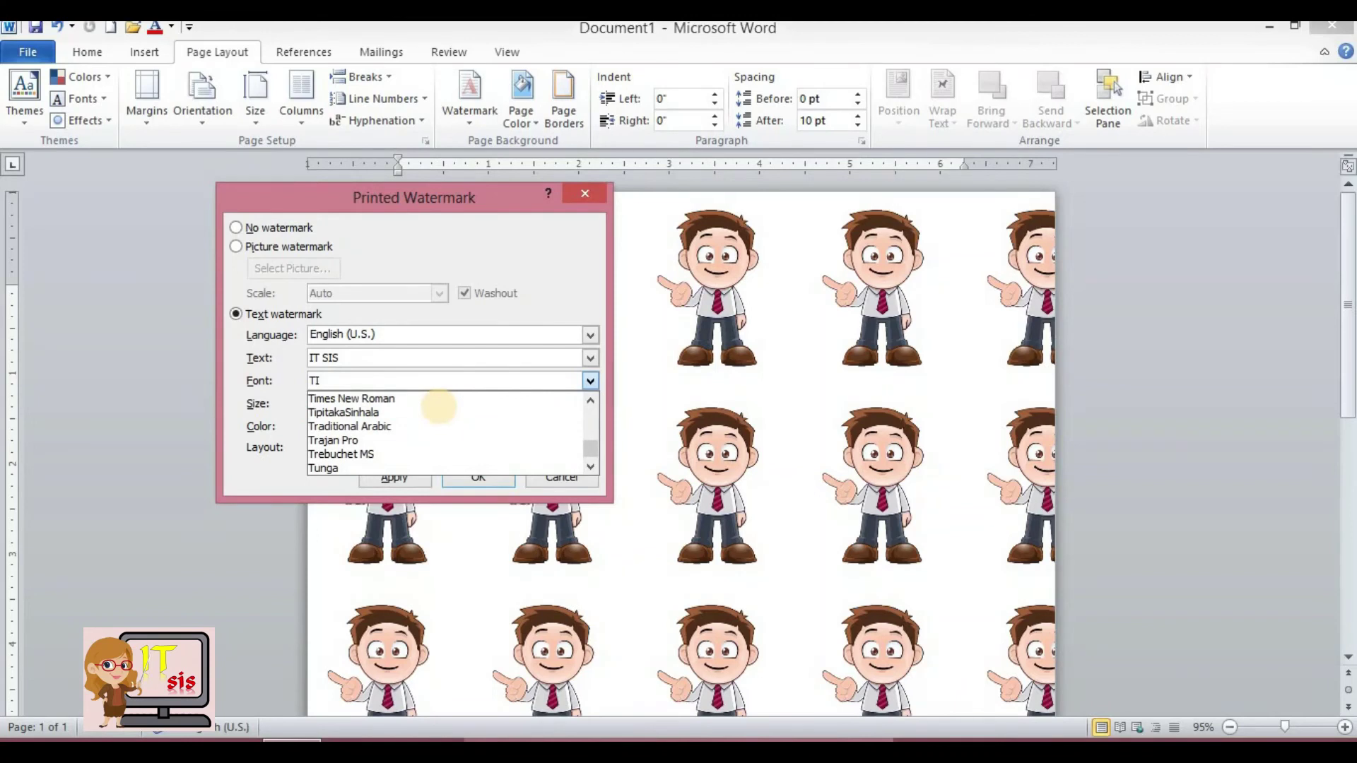
click(404, 396)
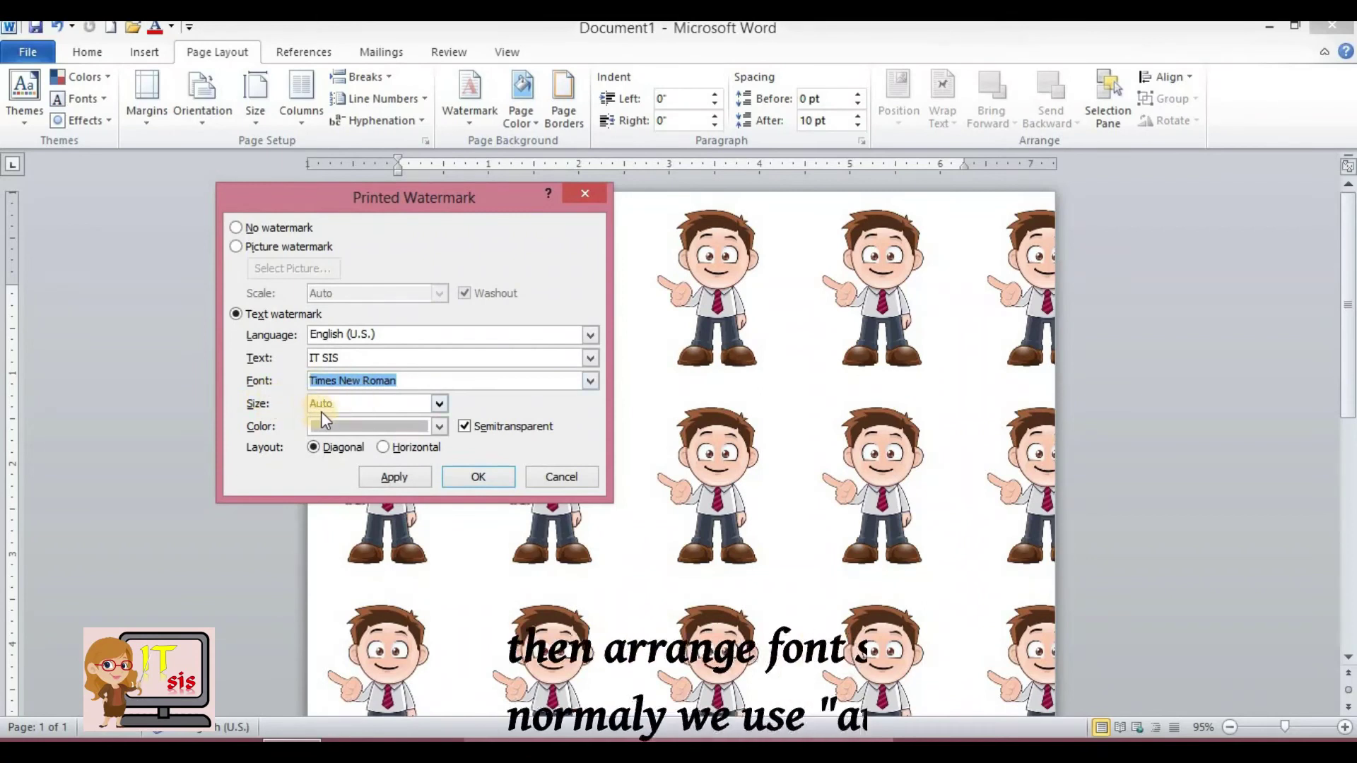
click(439, 404)
mouse_move(439, 435)
mouse_down()
mouse_move(438, 462)
mouse_move(438, 447)
mouse_up()
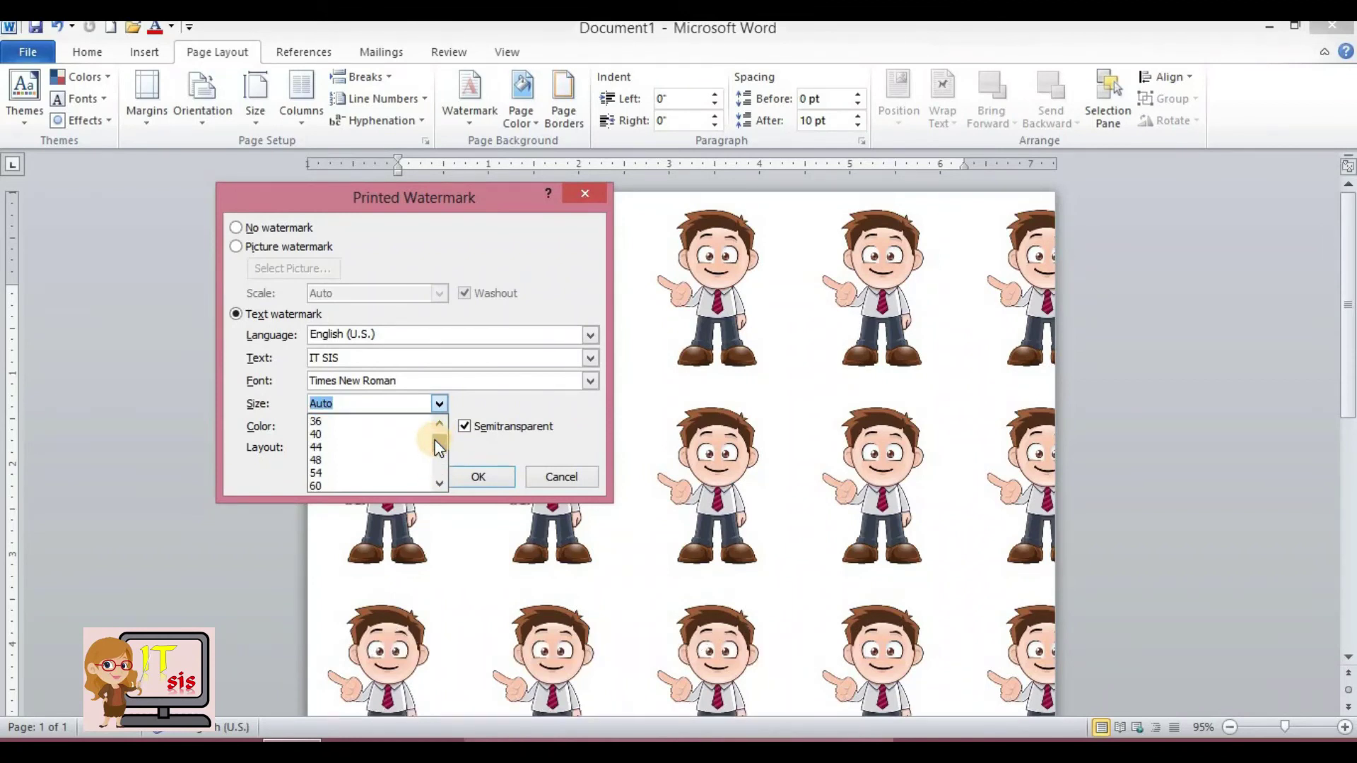
click(473, 403)
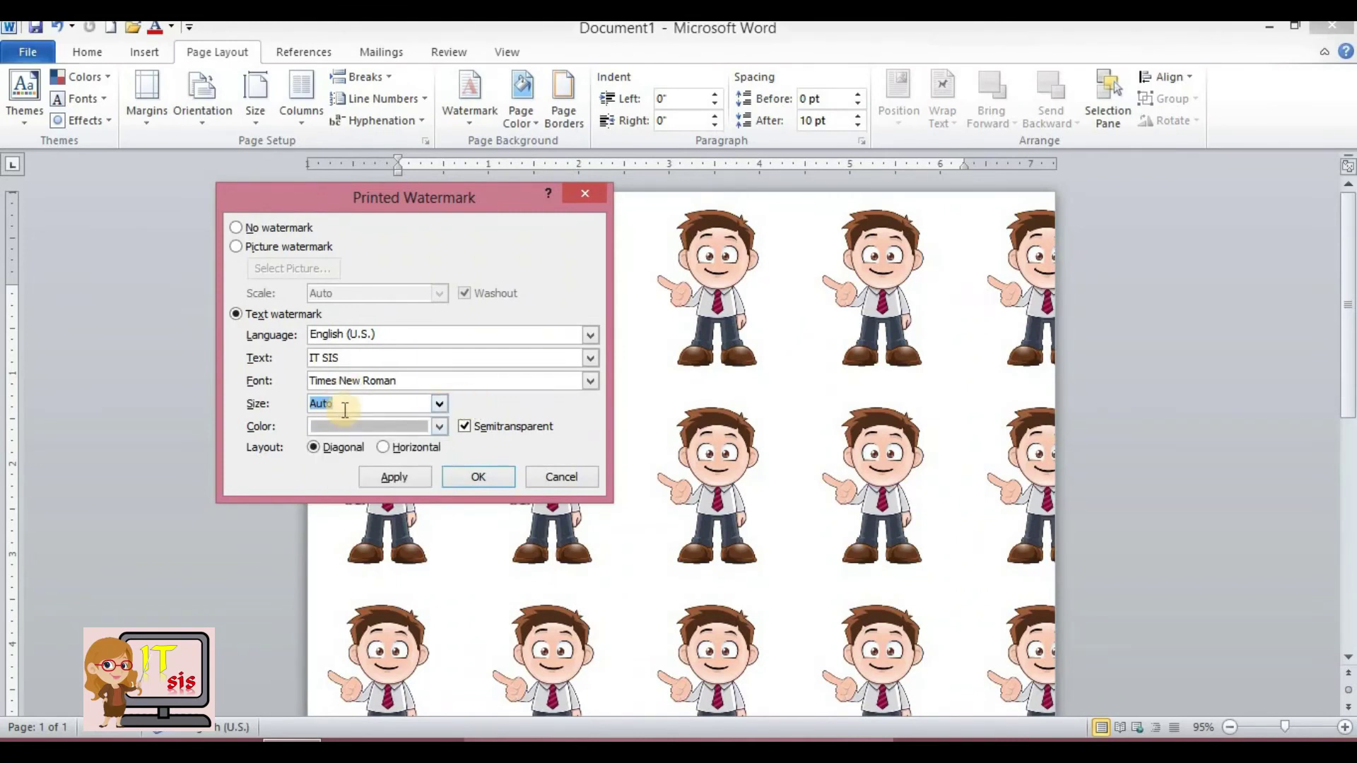
click(440, 425)
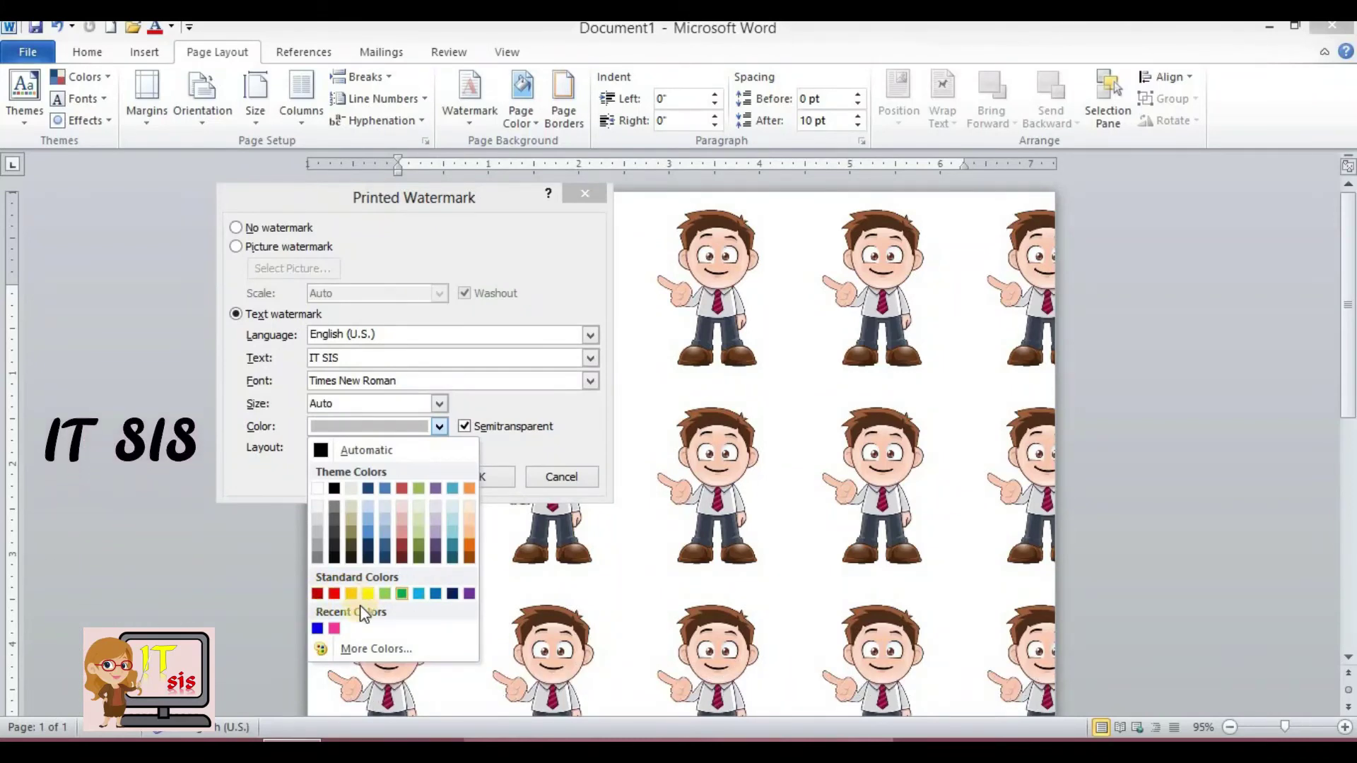
- Apply the IT SIS watermark in blue, semitransparent and diagonal
click(313, 630)
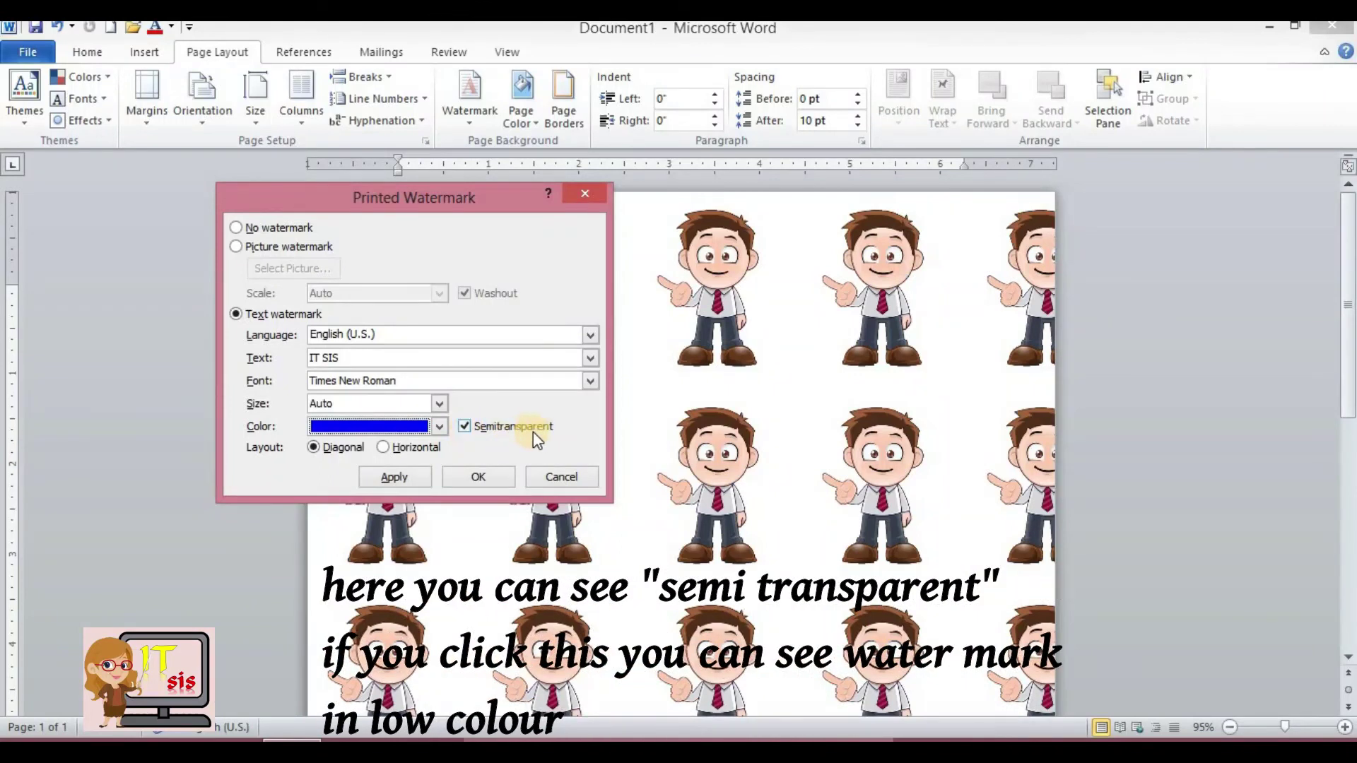
click(468, 428)
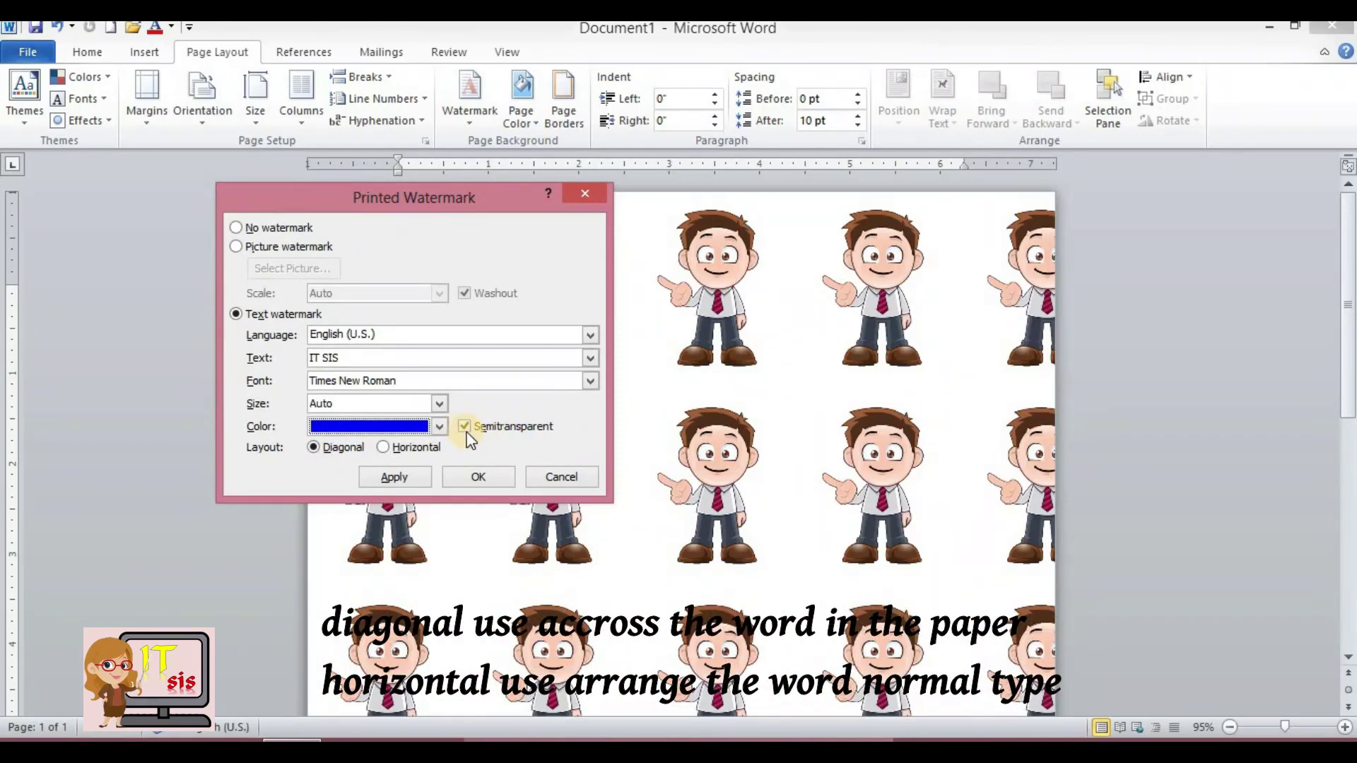
click(400, 481)
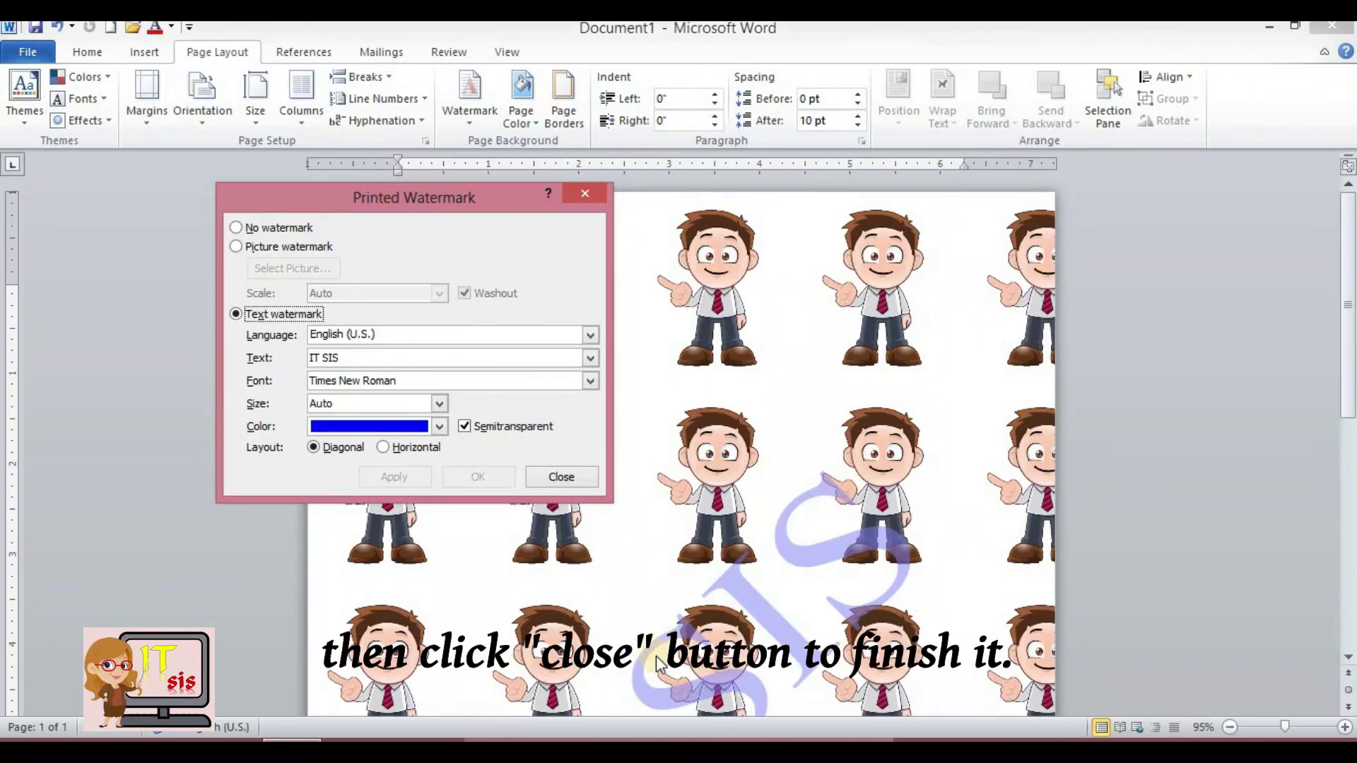
- Apply horizontal and then fully opaque versions of the watermark to compare
click(382, 447)
click(386, 475)
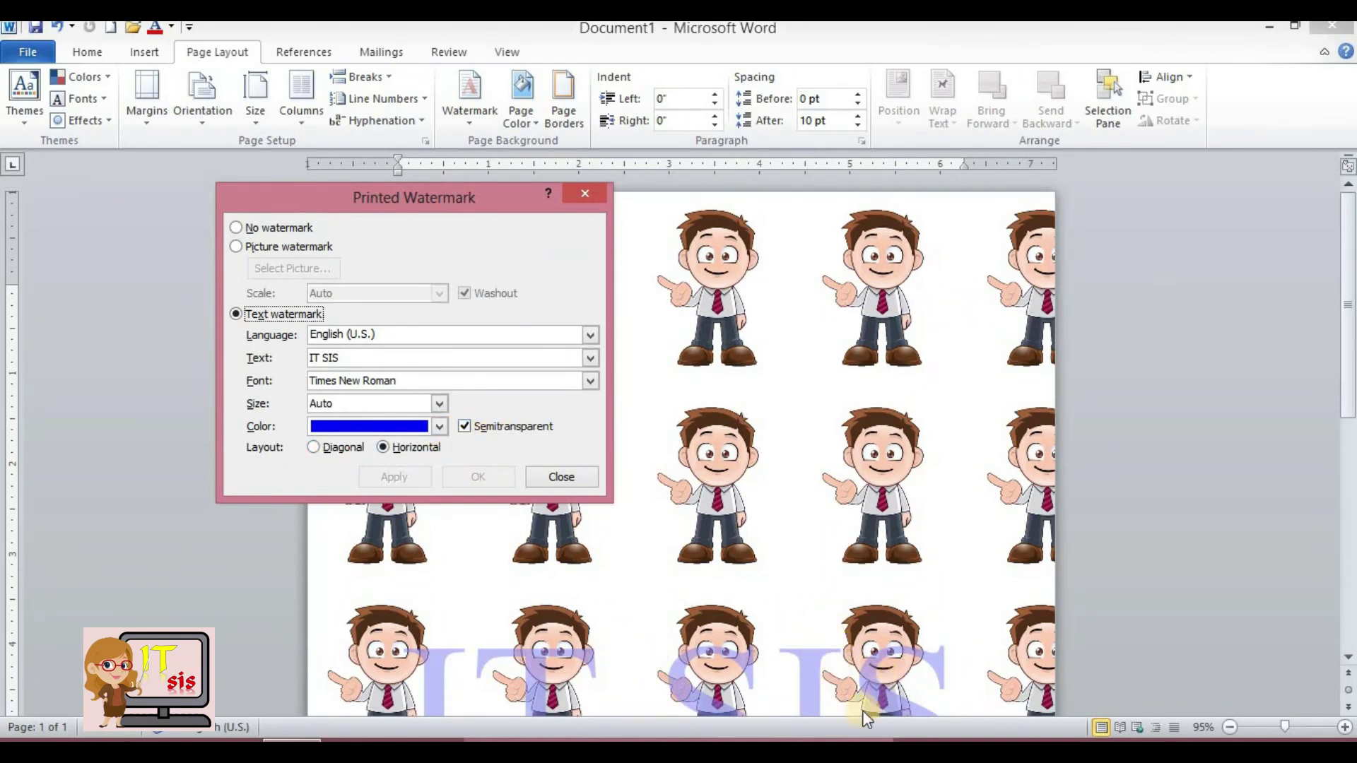
click(466, 425)
click(393, 479)
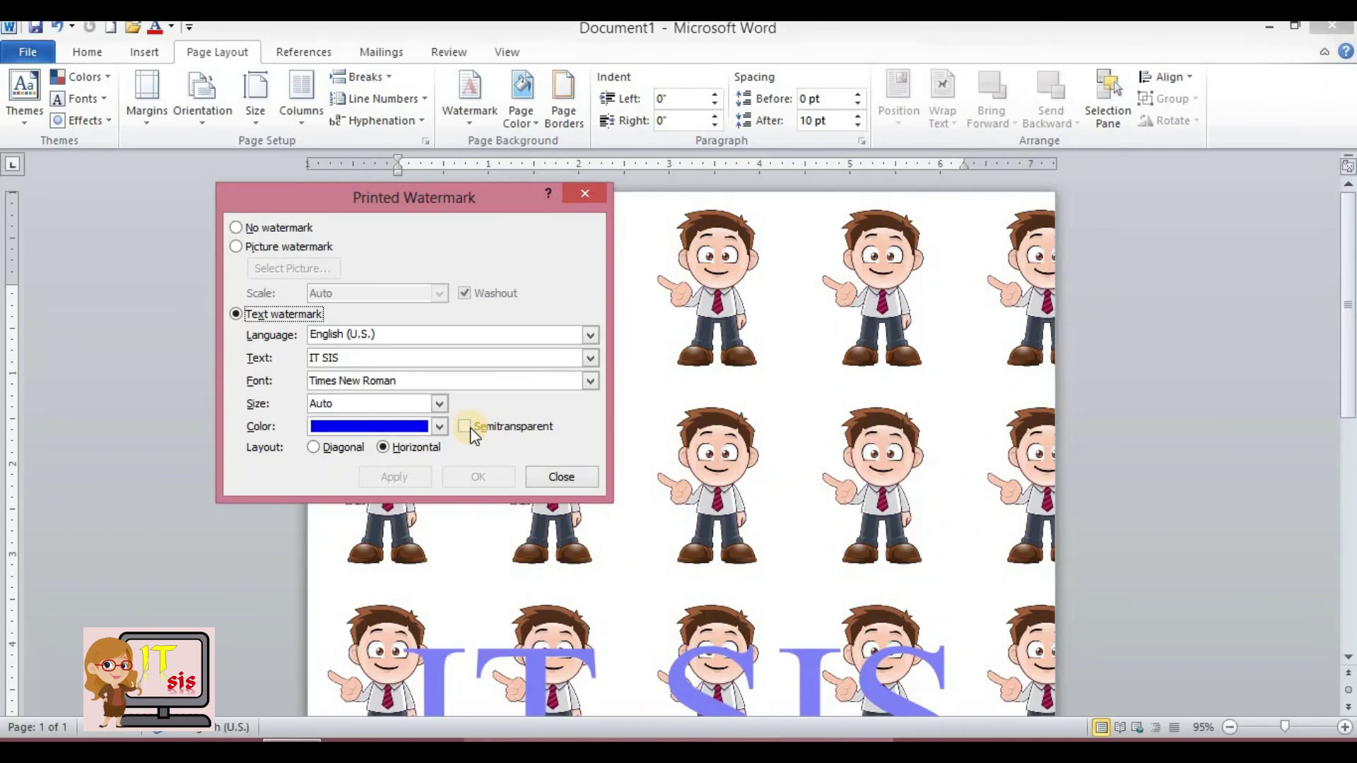
- Apply a semitransparent black diagonal watermark and close the watermark dialog
click(470, 428)
click(438, 425)
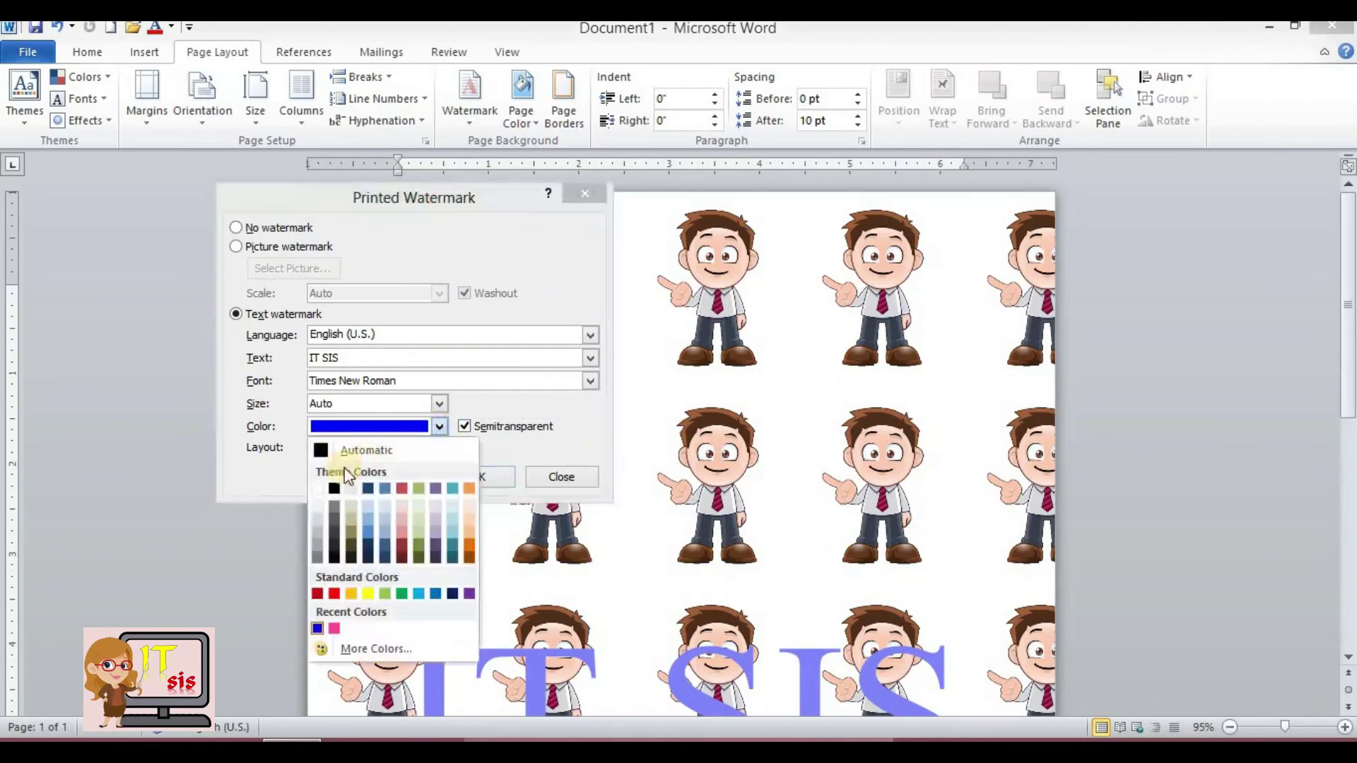
click(332, 490)
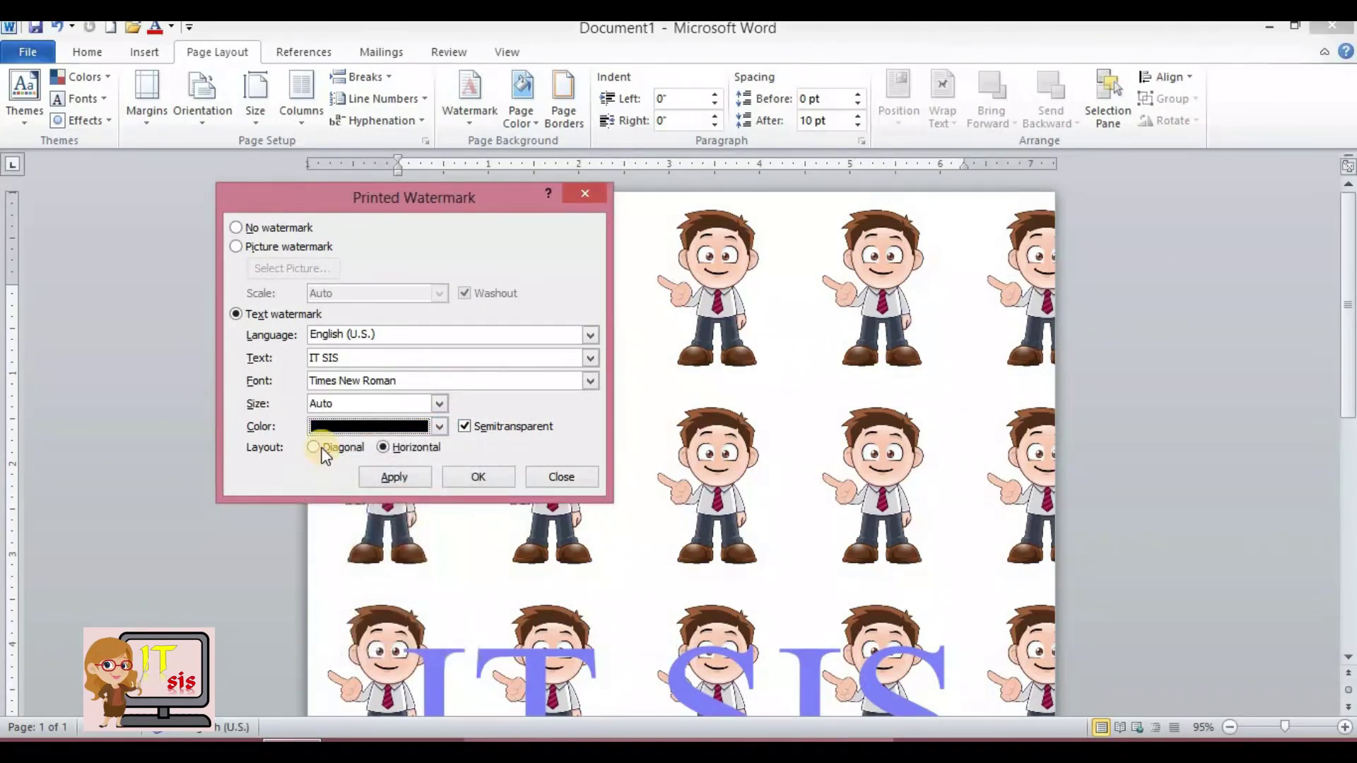
click(314, 447)
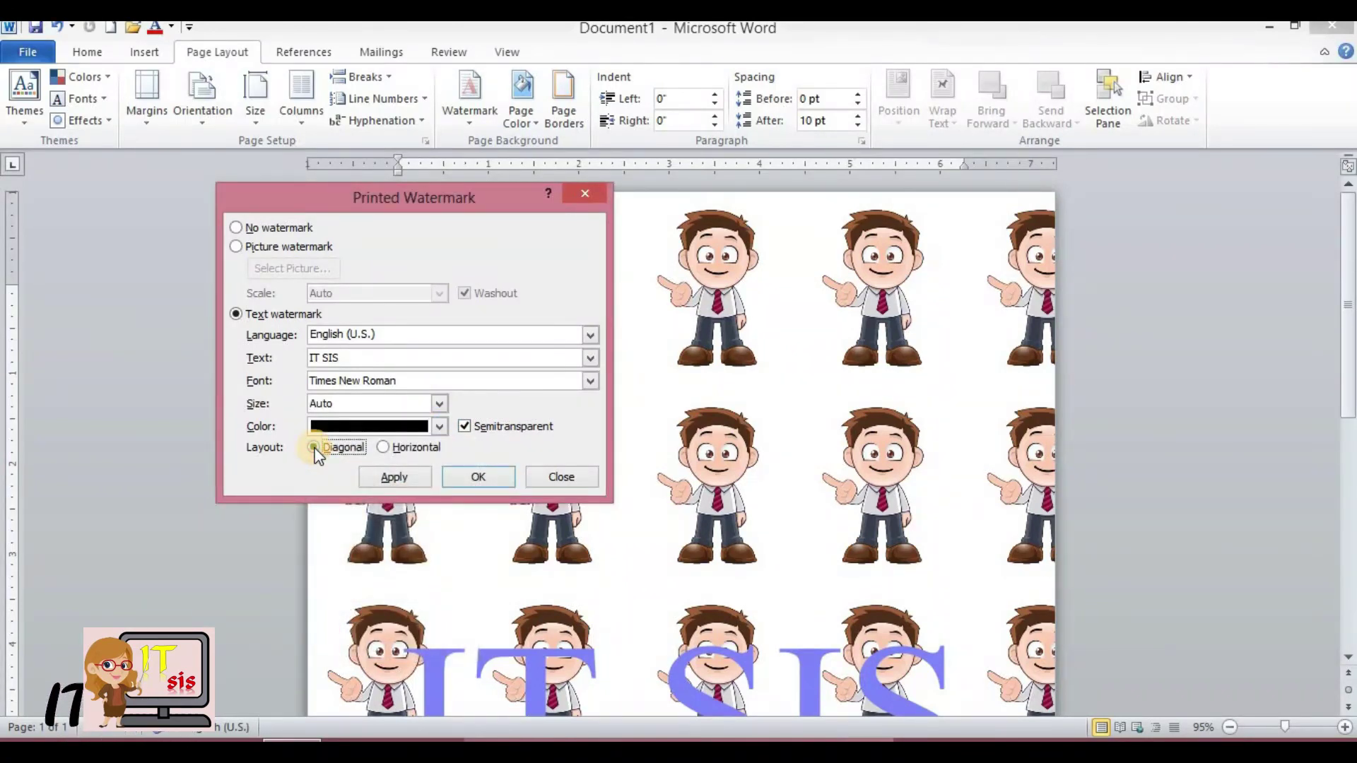
click(405, 480)
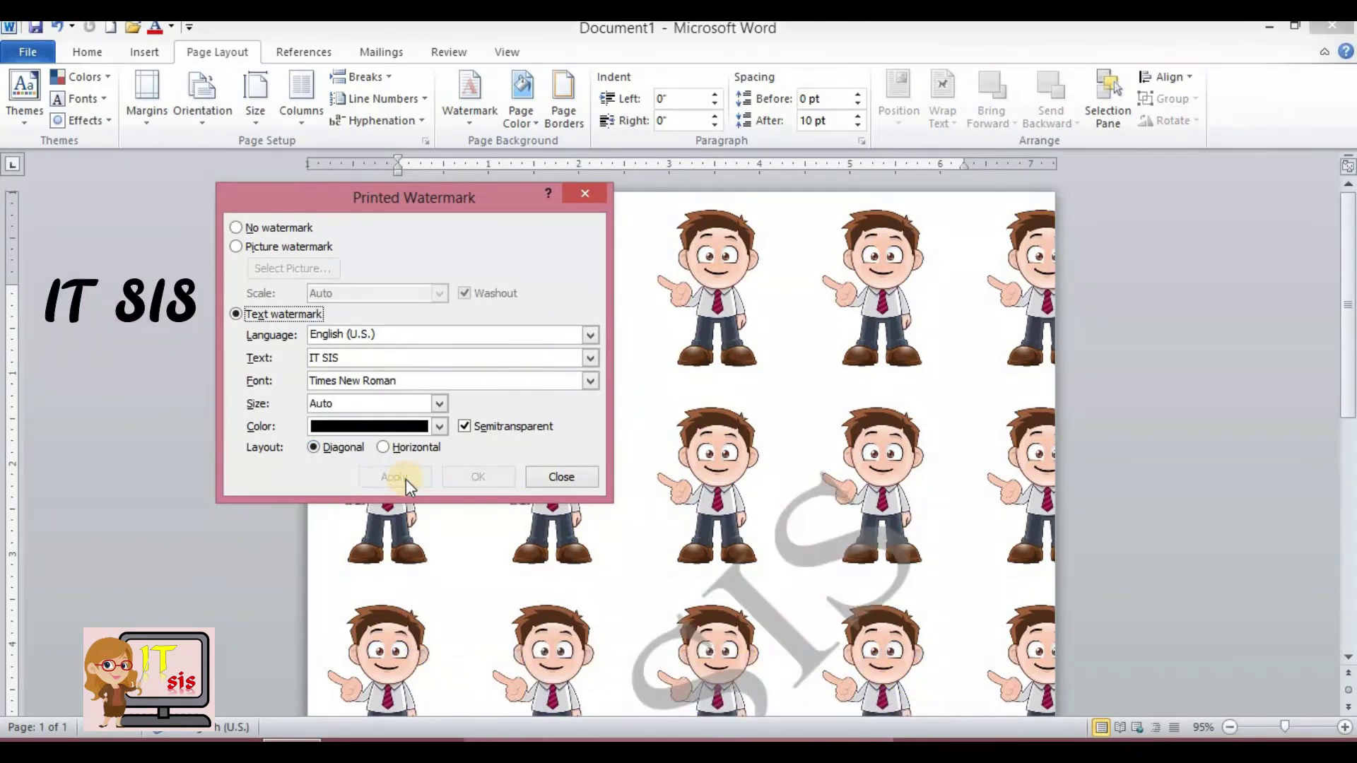
click(555, 475)
- Undo the IT SIS watermark and cartoon background to a plain white page, then reopen Watermark
drag(1349, 342, 1352, 440)
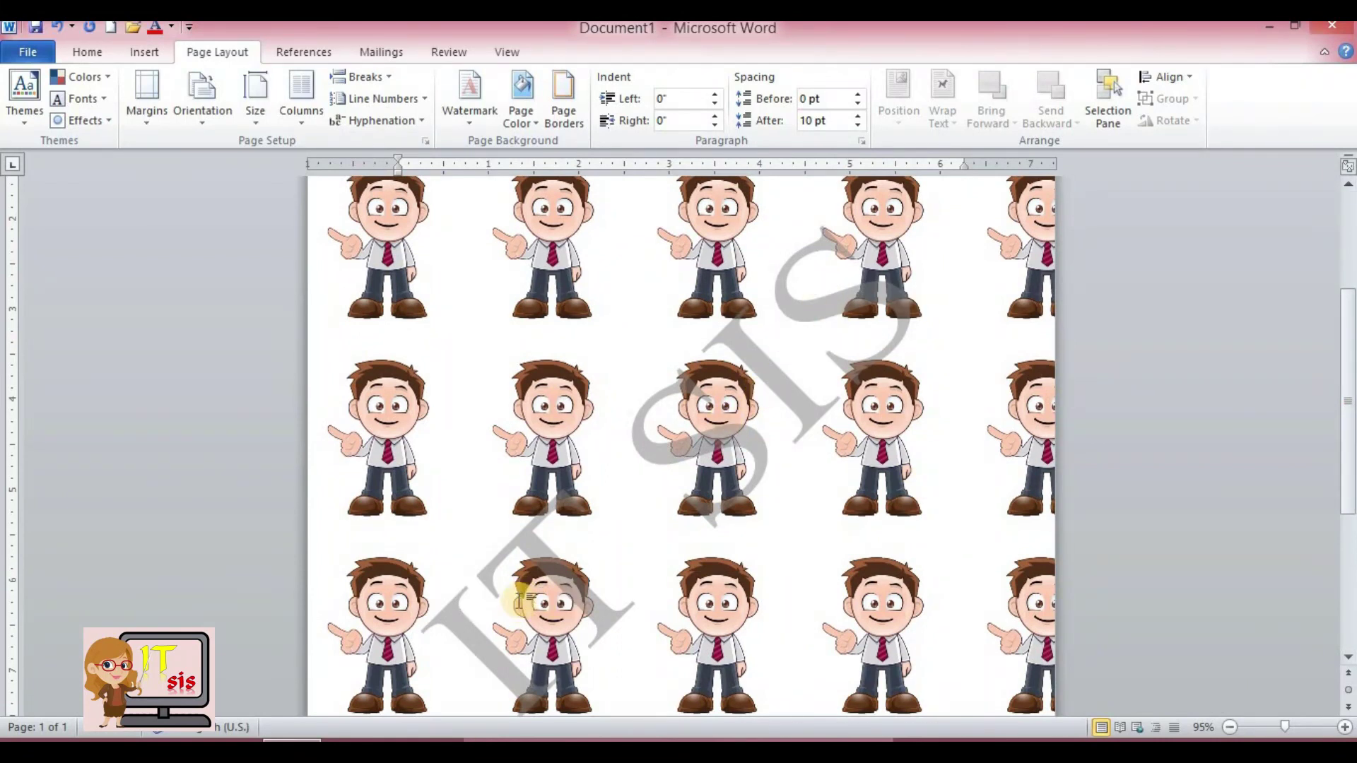
click(464, 120)
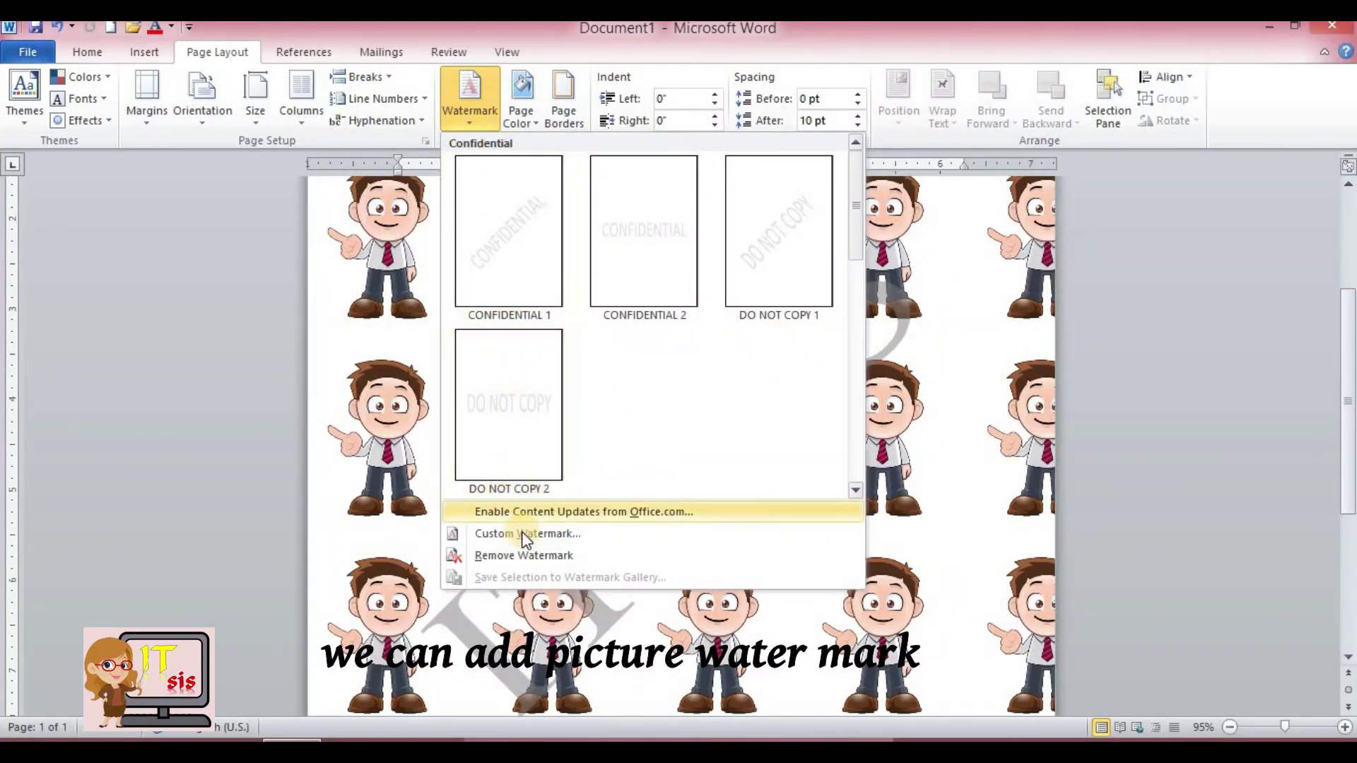
click(825, 616)
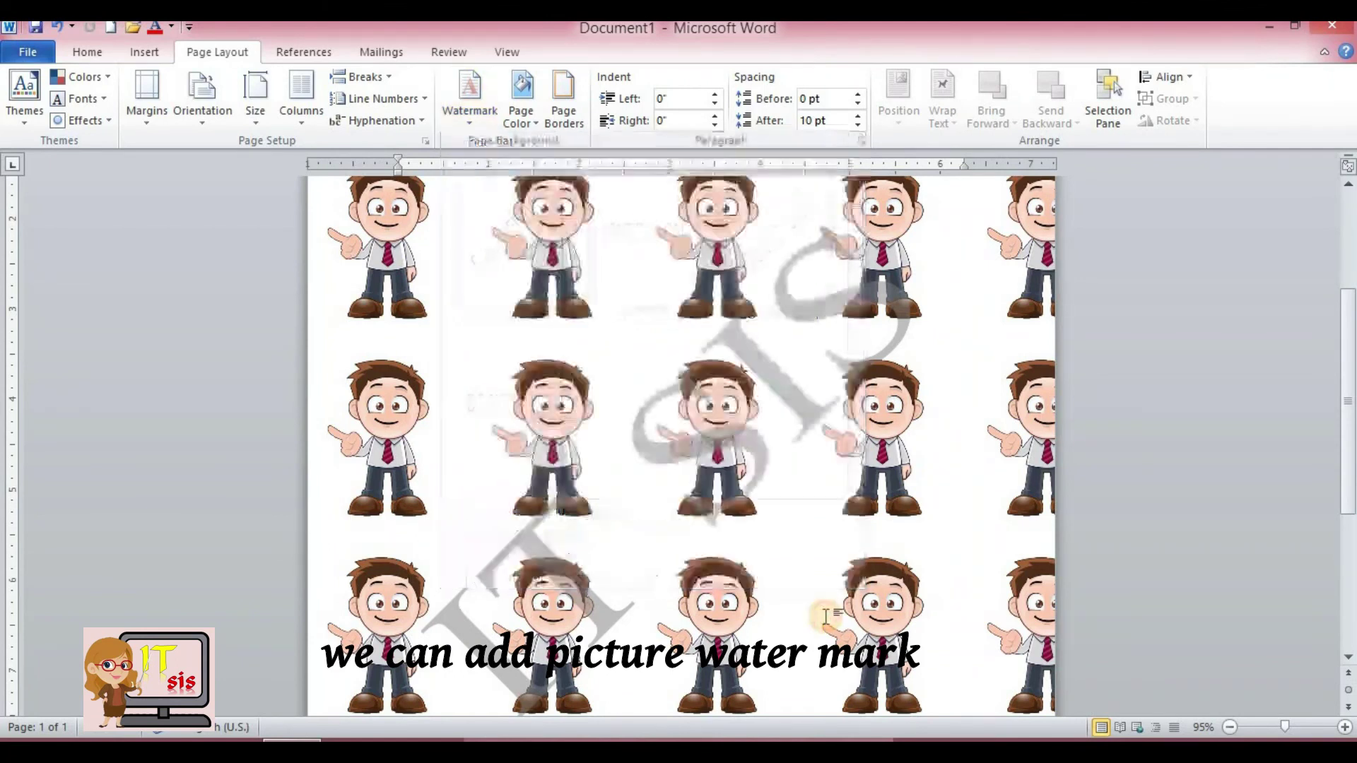
scroll(826, 616, up, 3)
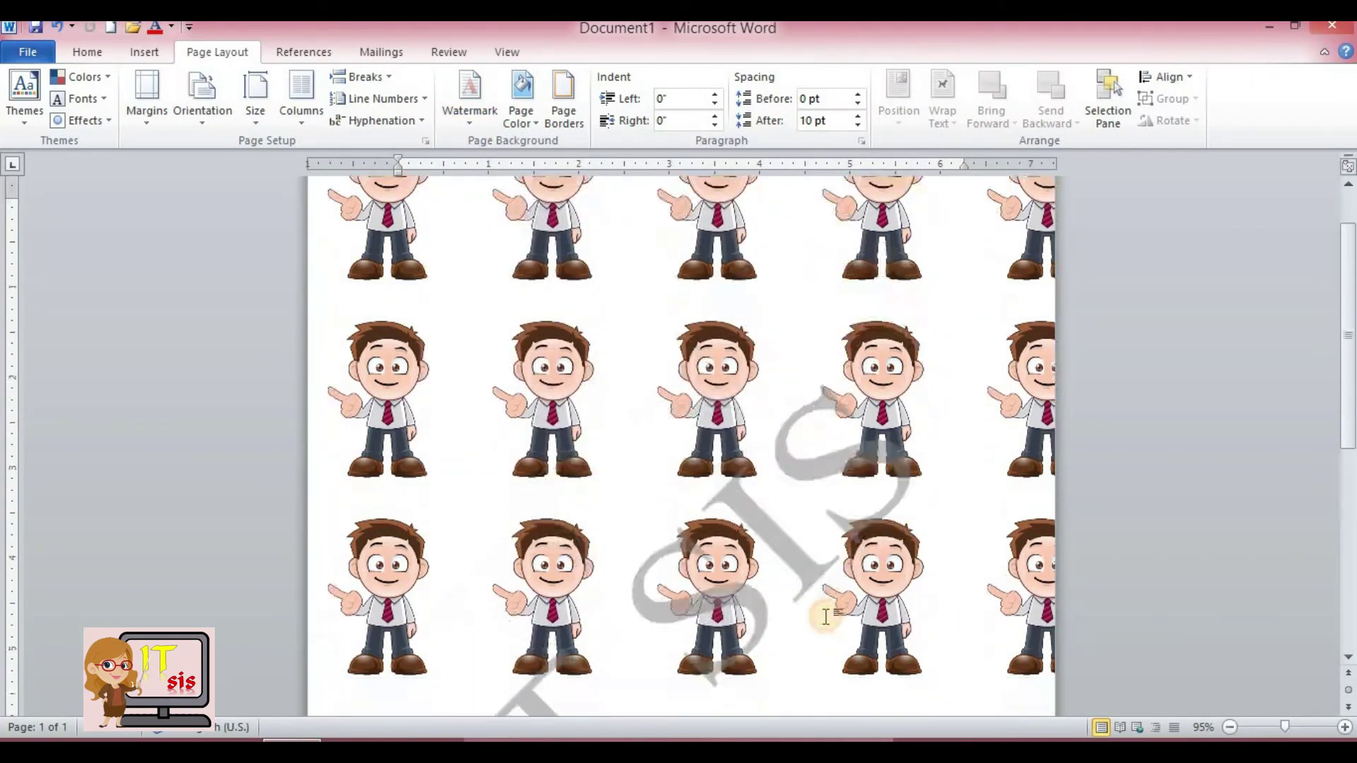
key(ctrl+z)
key(ctrl+z)
key(ctrl+z)
key(ctrl+z)
key(ctrl+z)
key(ctrl+z)
key(ctrl+z)
key(ctrl+z)
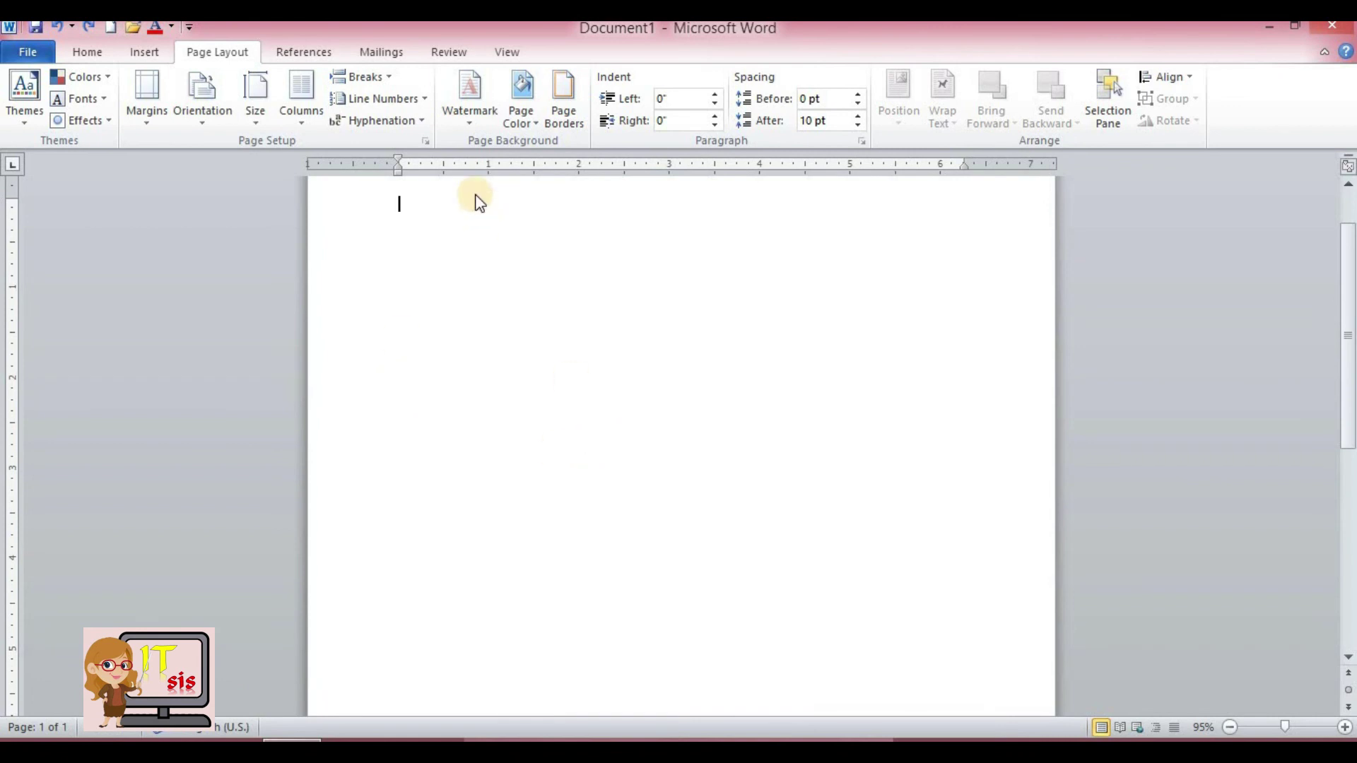
click(470, 122)
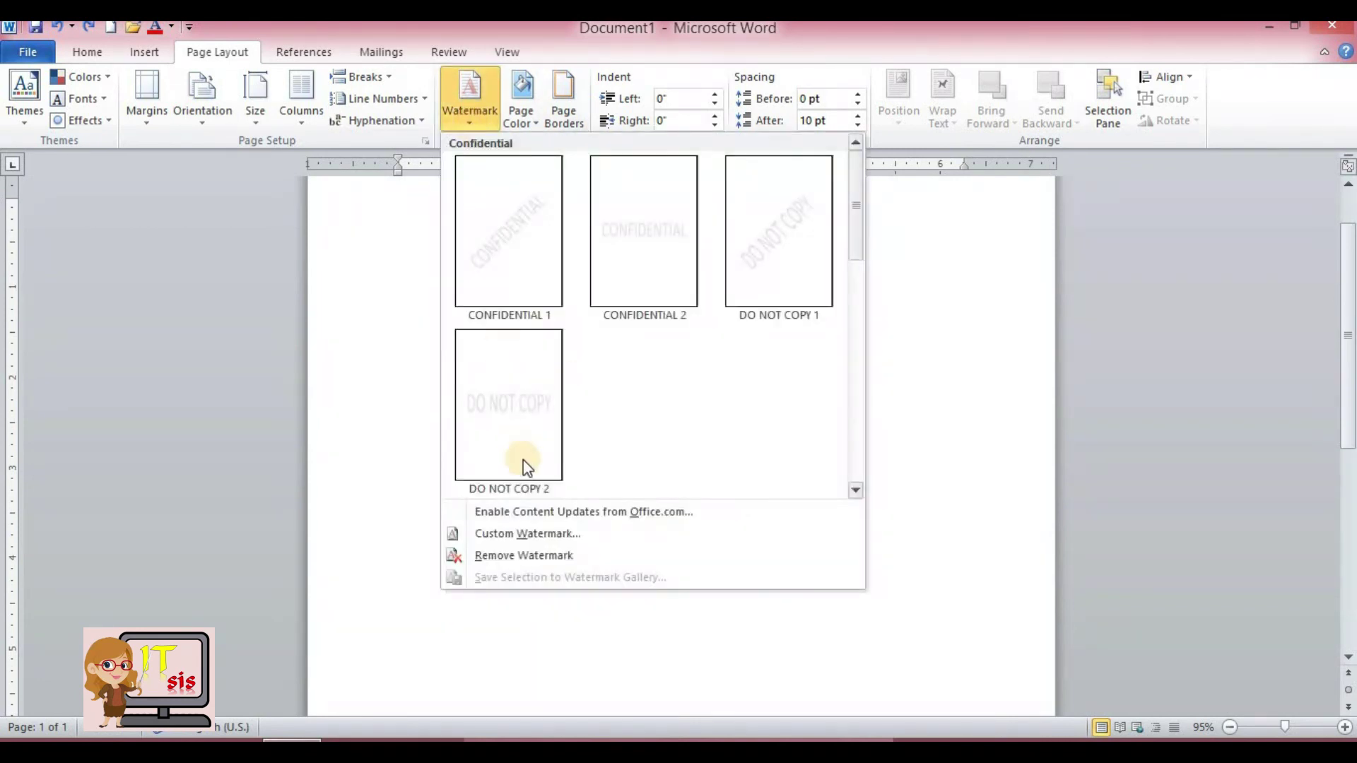
- Choose the rer.png teacher image from the Desktop as a custom picture watermark
click(533, 534)
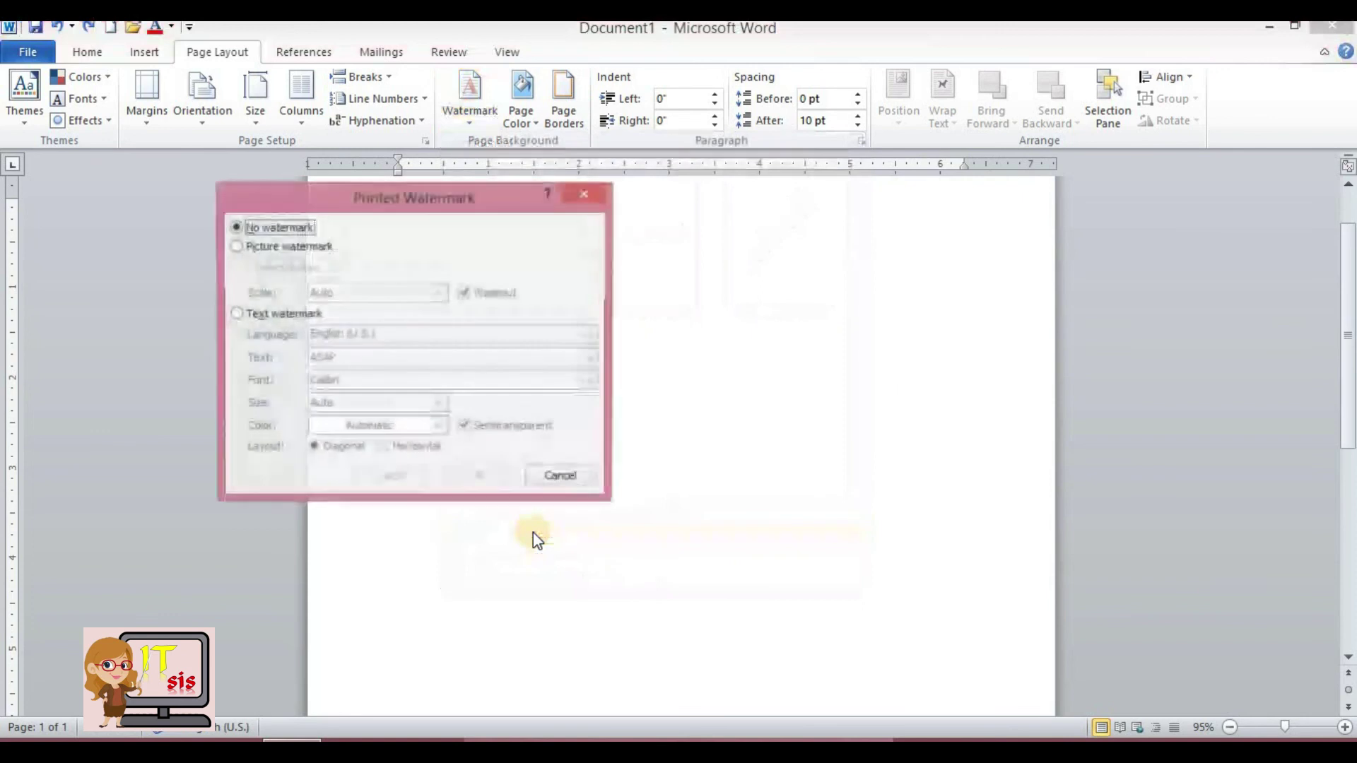
click(237, 247)
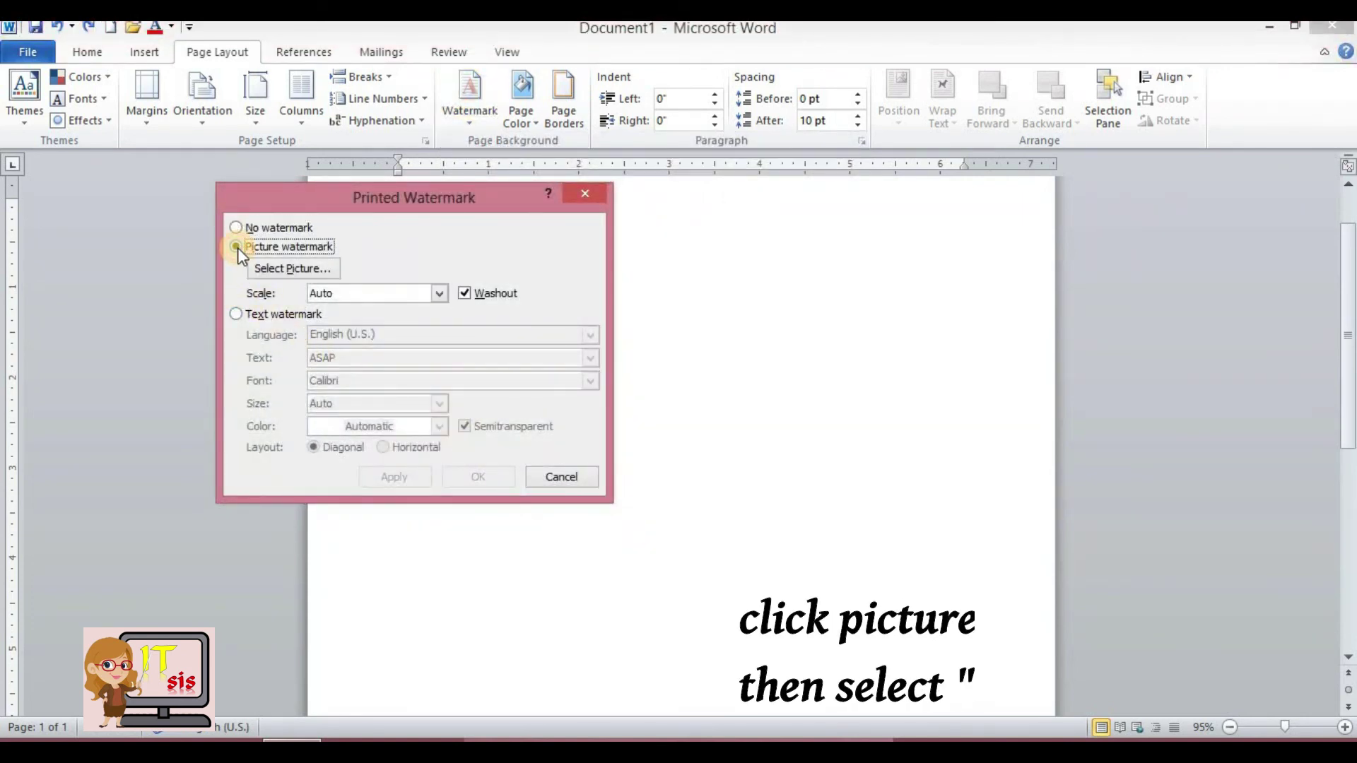
click(285, 269)
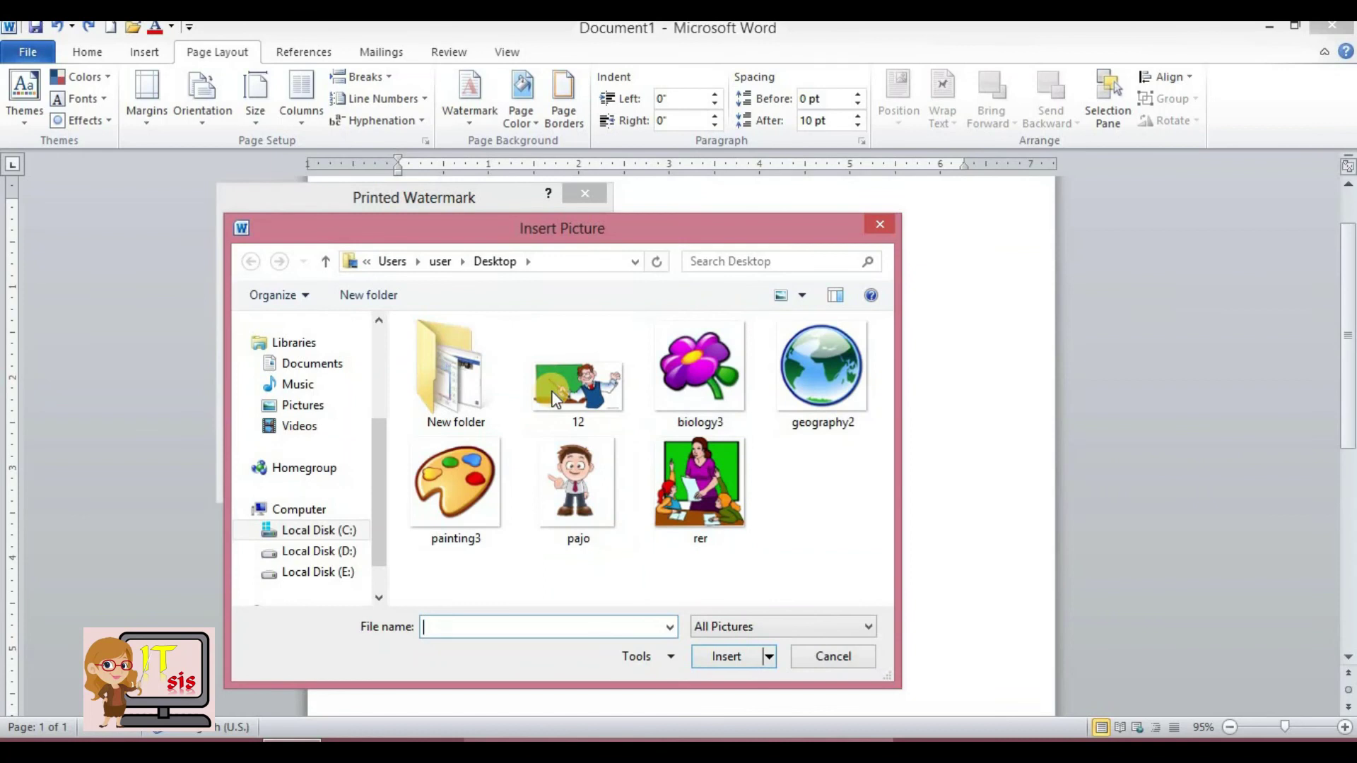
click(688, 472)
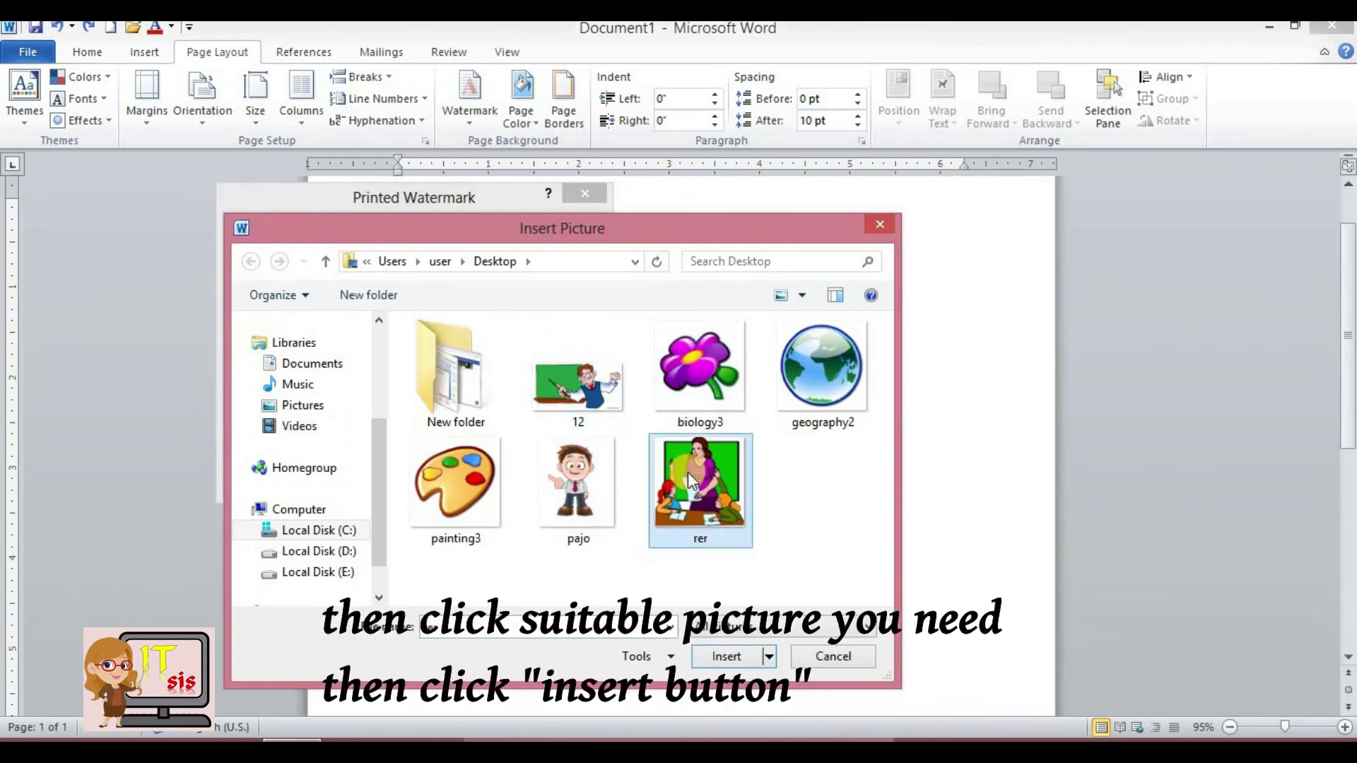
click(725, 660)
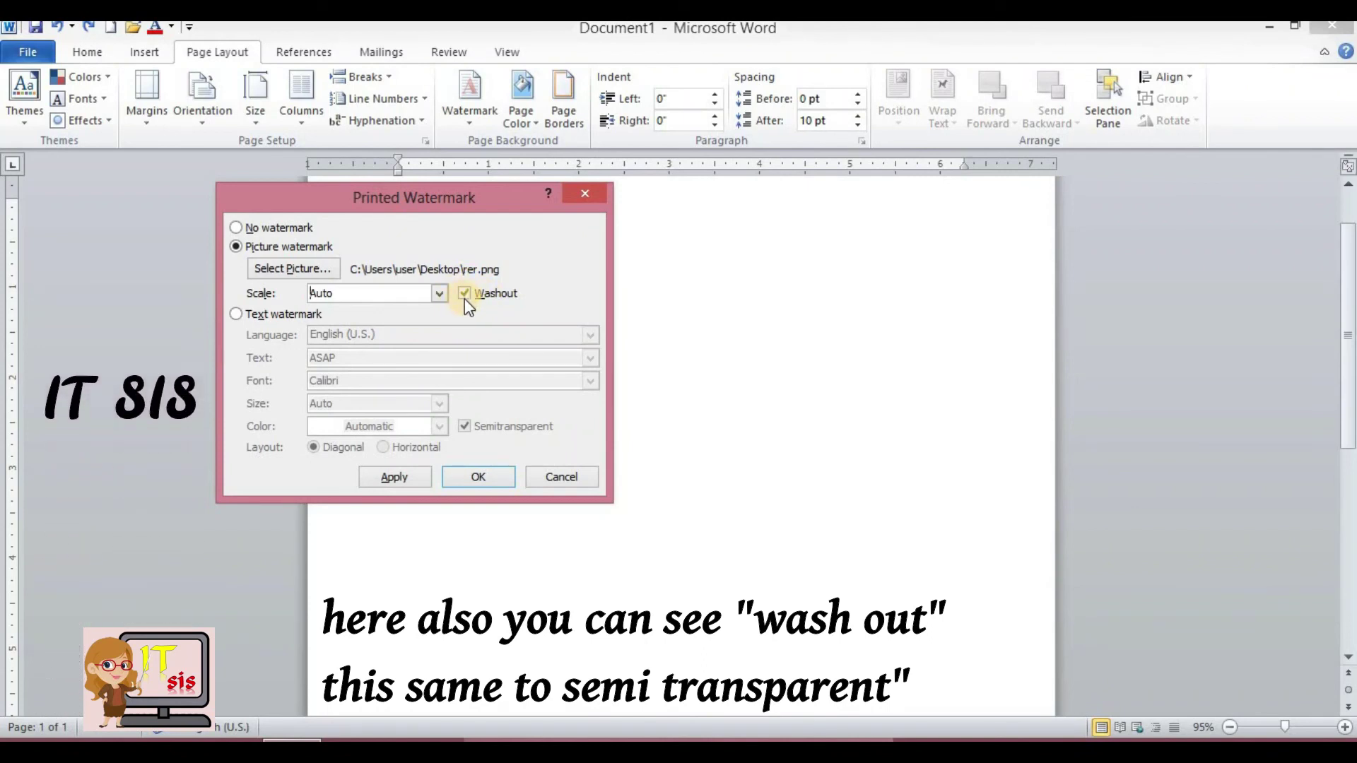
- Apply the rer.png watermark to the page in full colour with Washout unchecked, then close the dialog
click(397, 479)
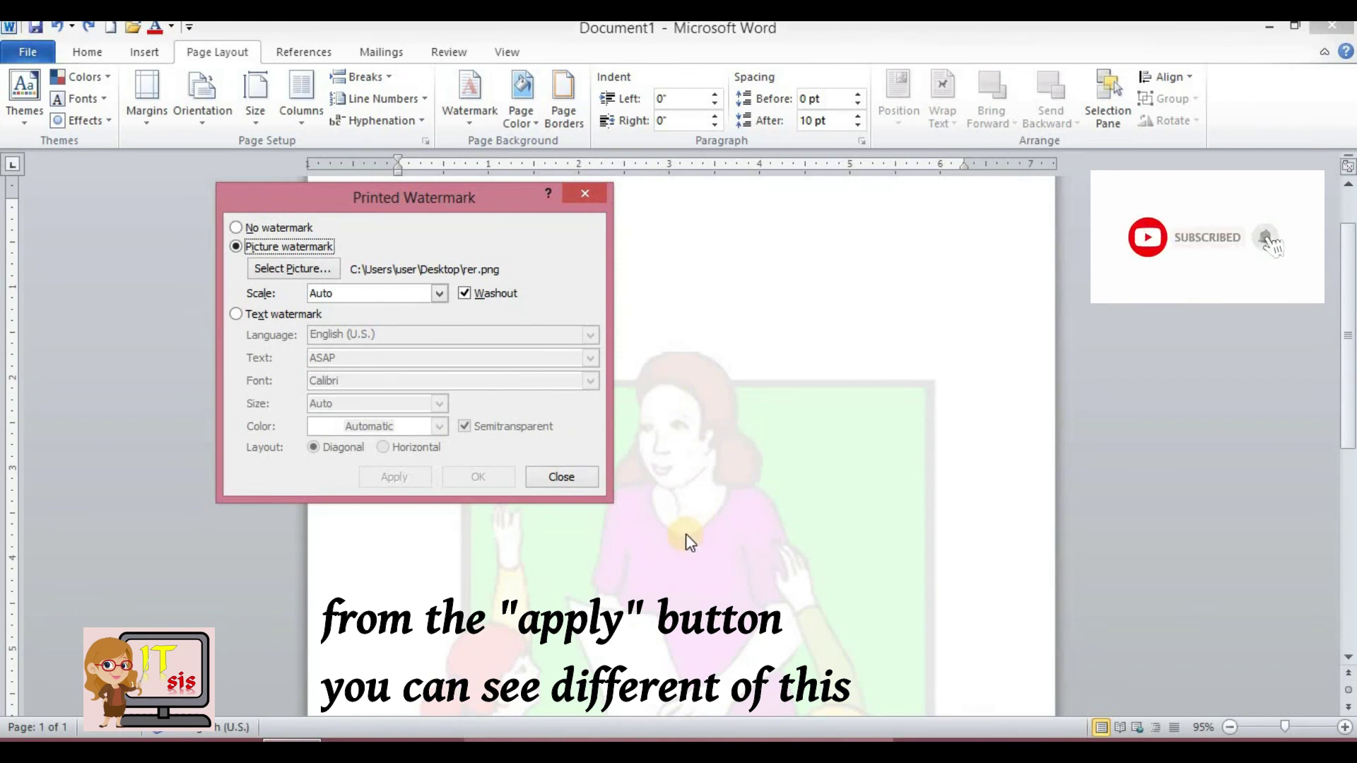
click(465, 297)
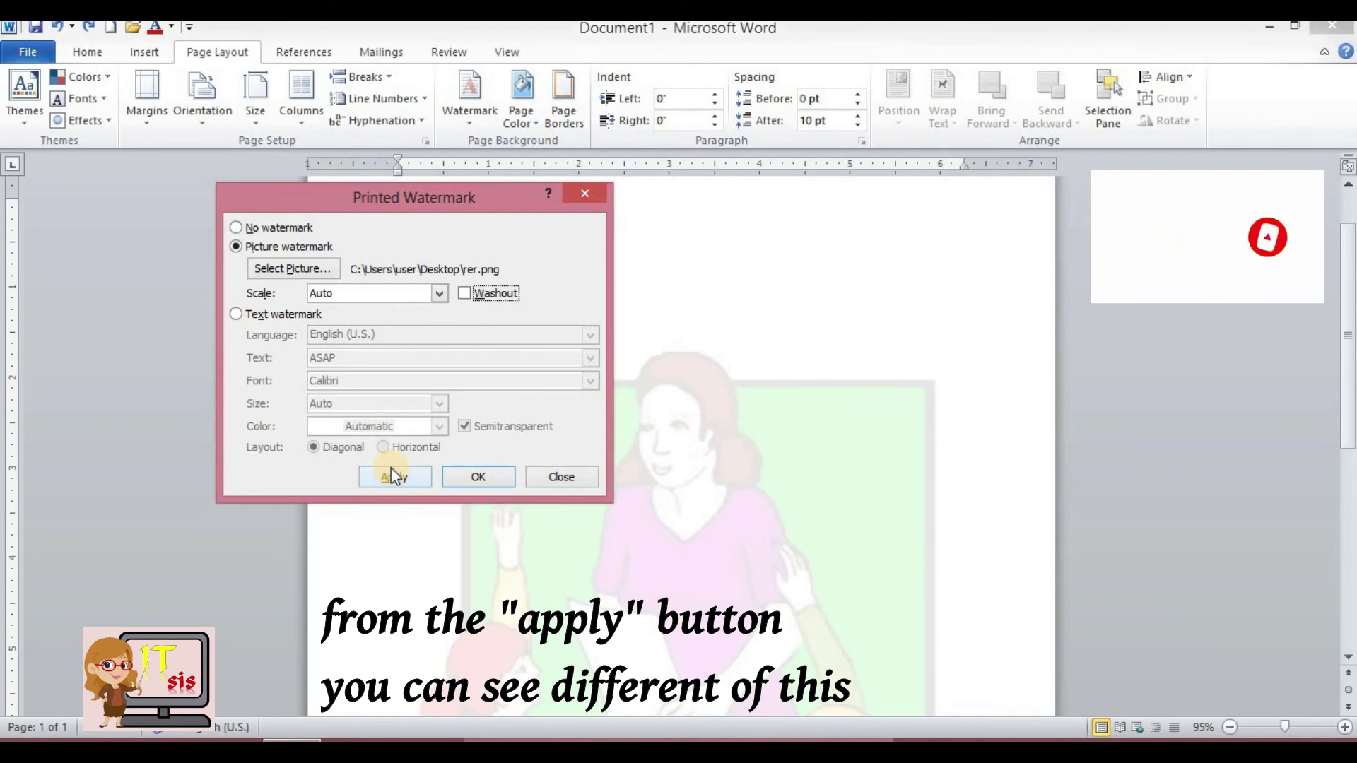
click(391, 472)
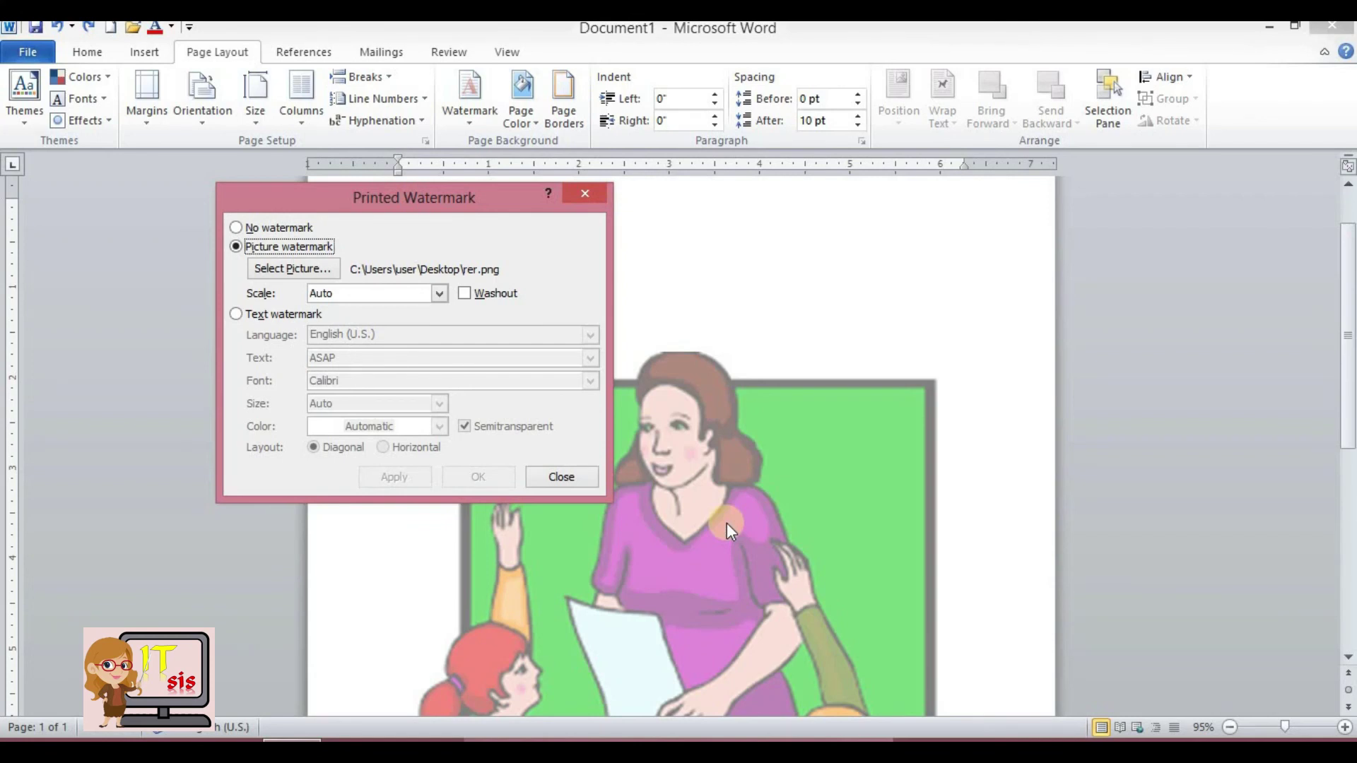
click(551, 477)
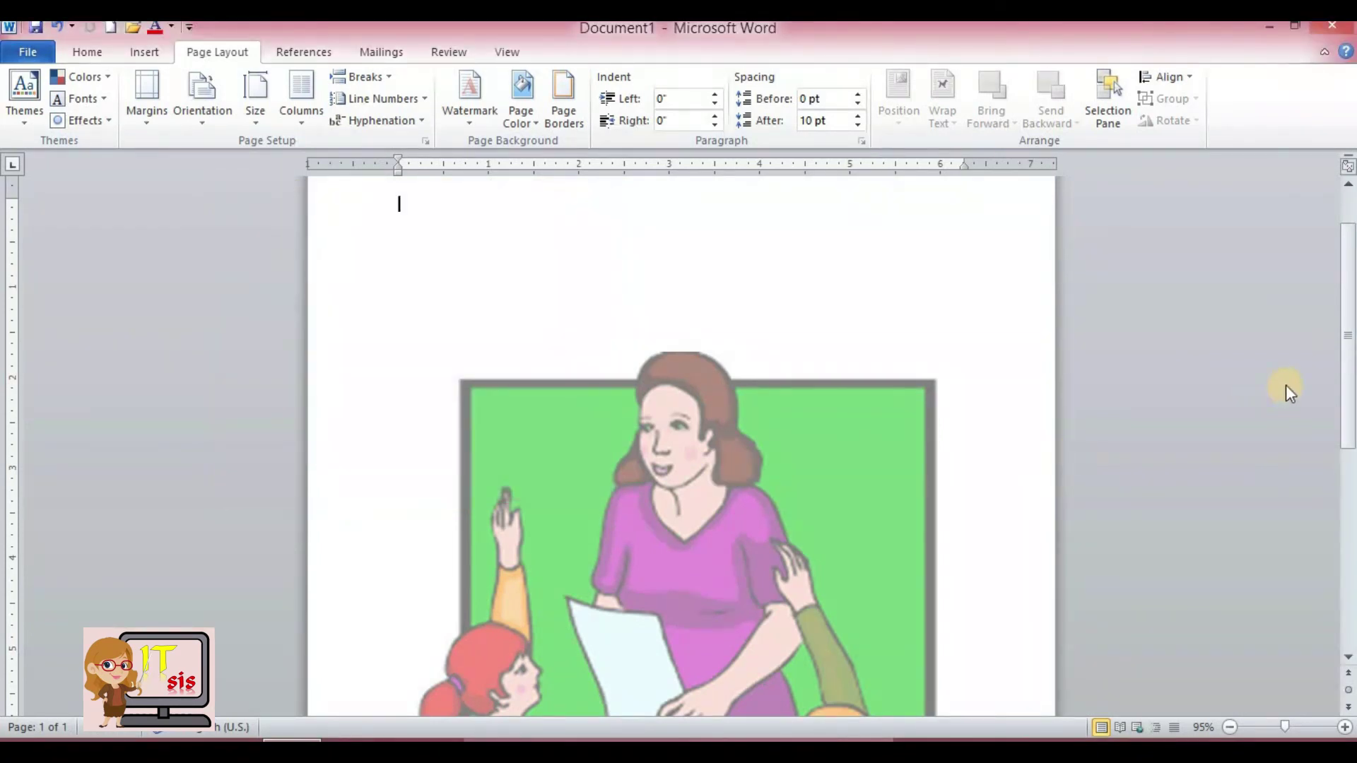
drag(1346, 385, 1344, 403)
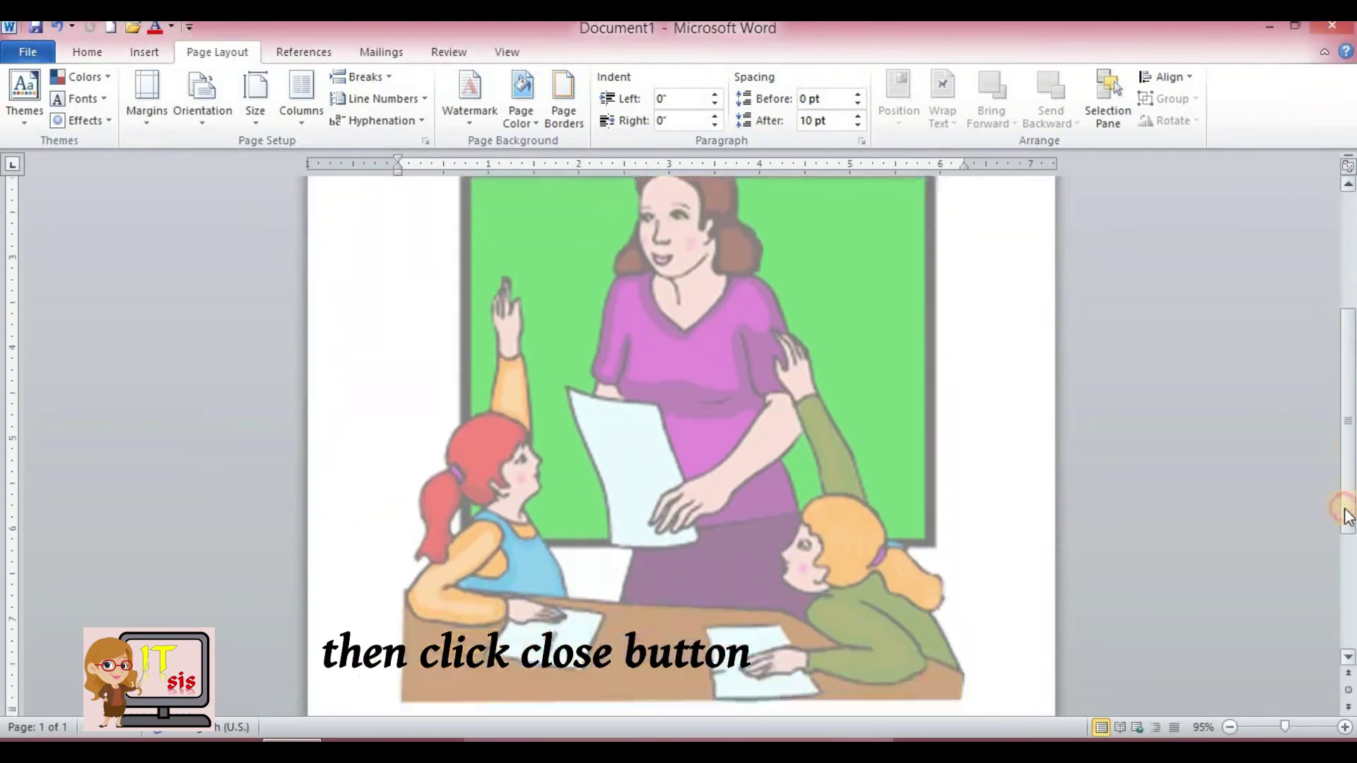
scroll(1343, 399, up, 5)
scroll(1343, 417, down, 4)
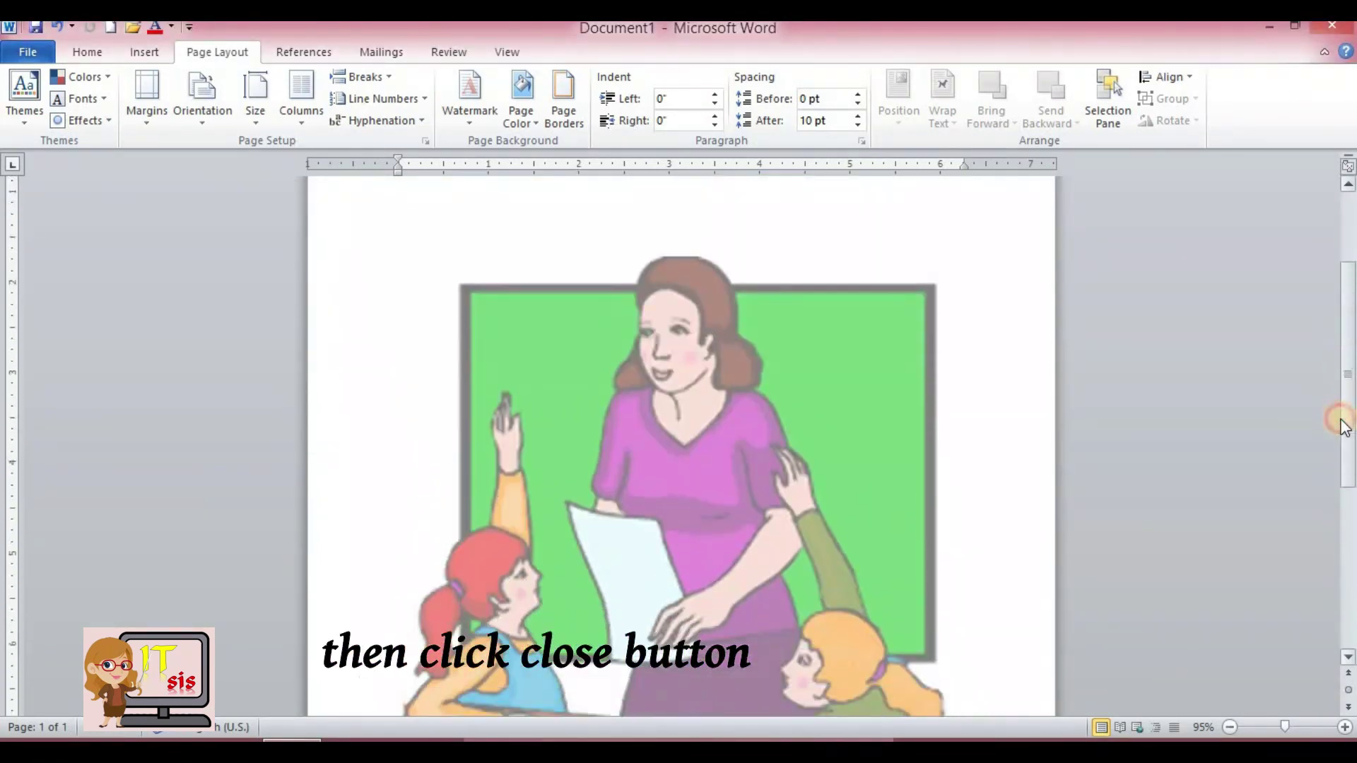